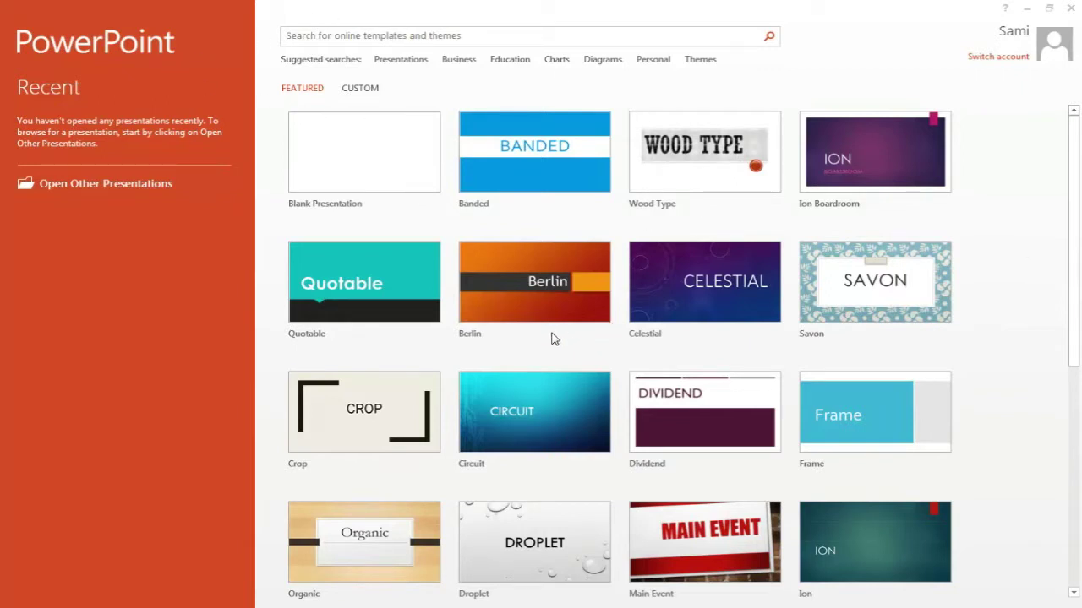
# Step: Create a new blank presentation from the Blank Presentation template
pyautogui.click(378, 151)
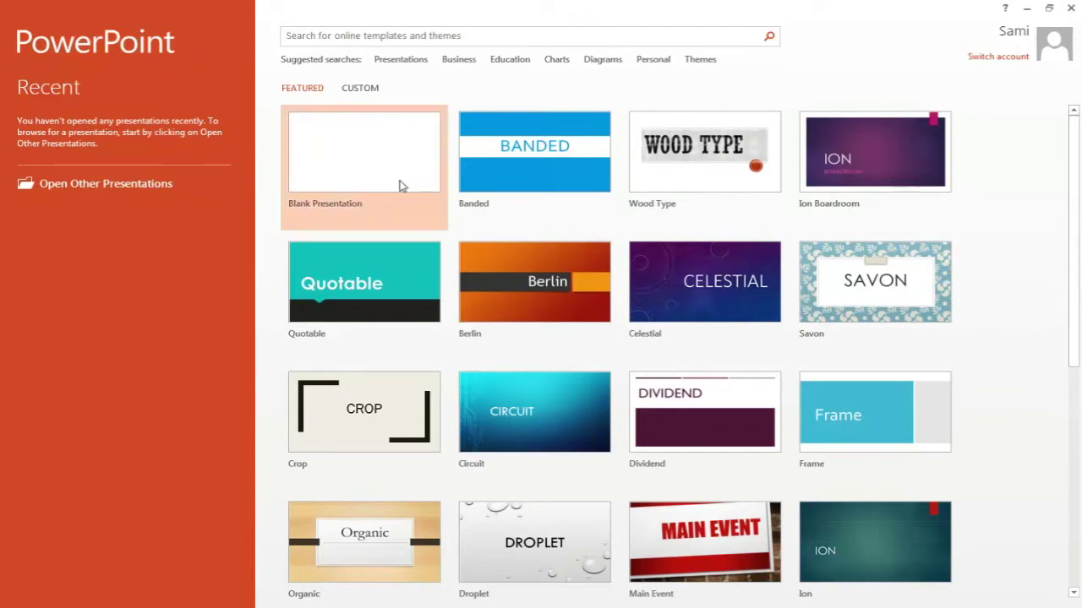
pyautogui.click(368, 185)
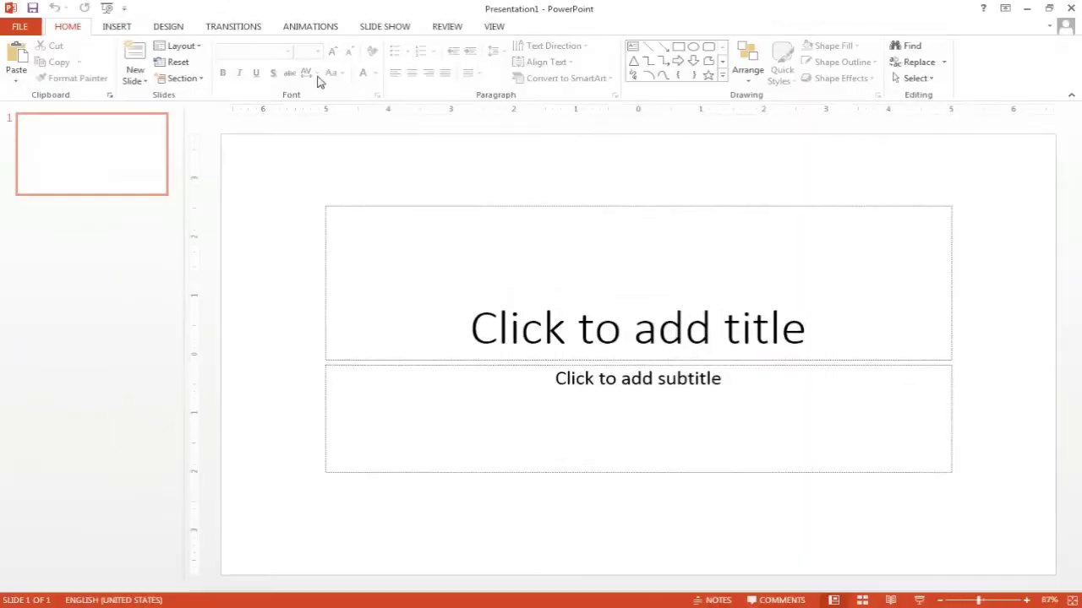
# Step: Browse the Design, Transitions, Animations and Slide Show ribbon tabs, ending back on Review
pyautogui.click(453, 29)
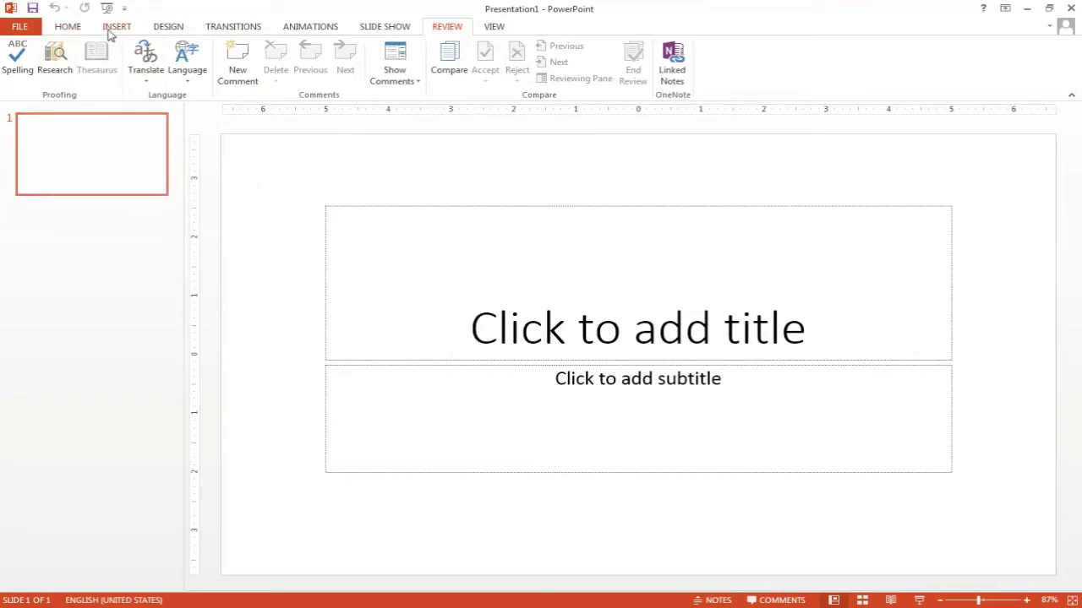
pyautogui.click(166, 28)
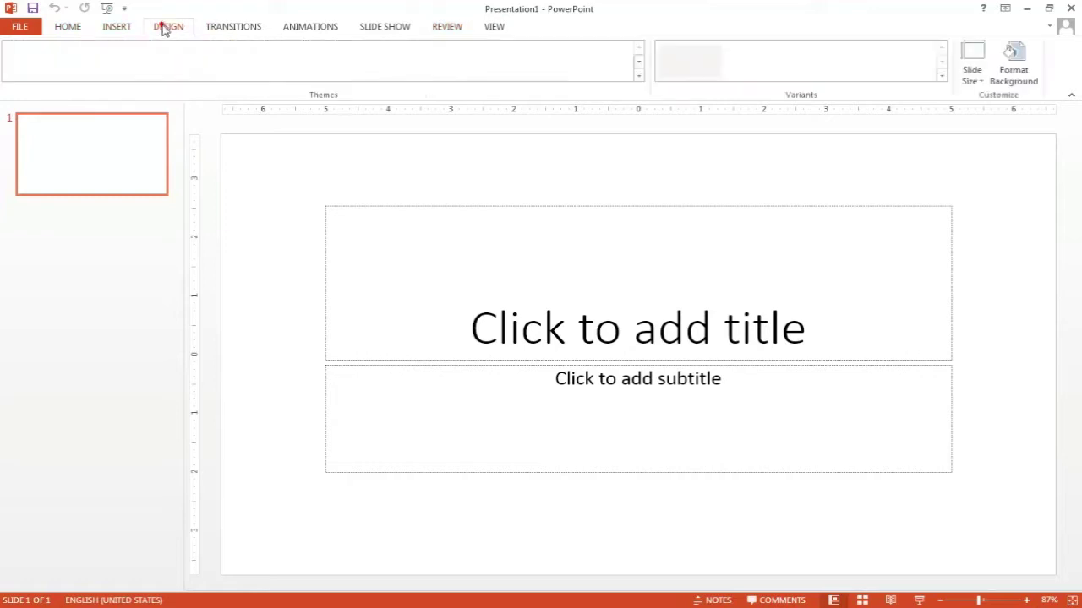
pyautogui.click(243, 25)
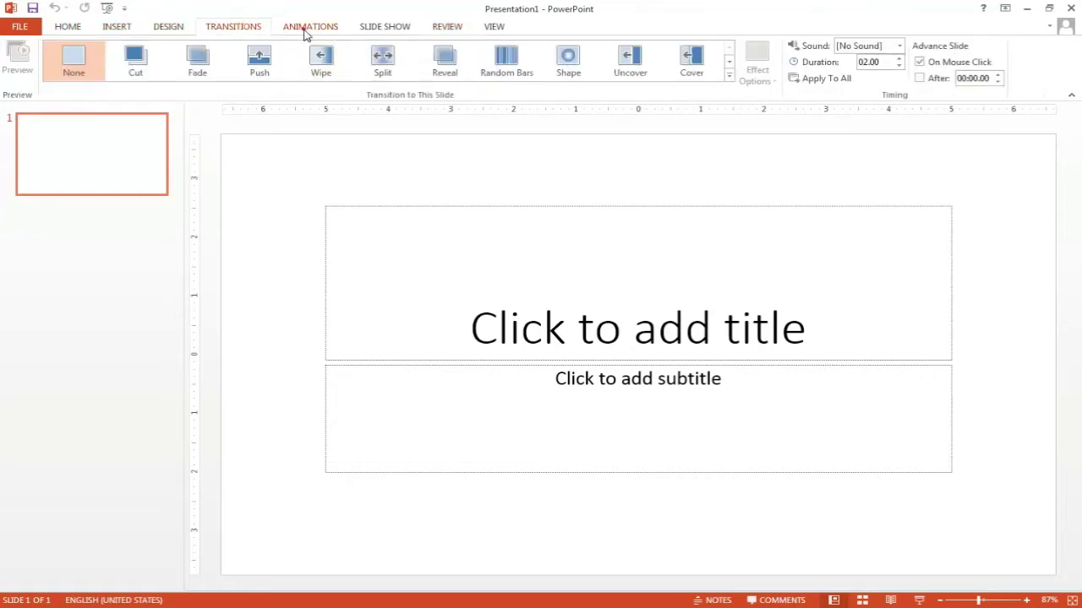
pyautogui.click(306, 29)
pyautogui.click(367, 27)
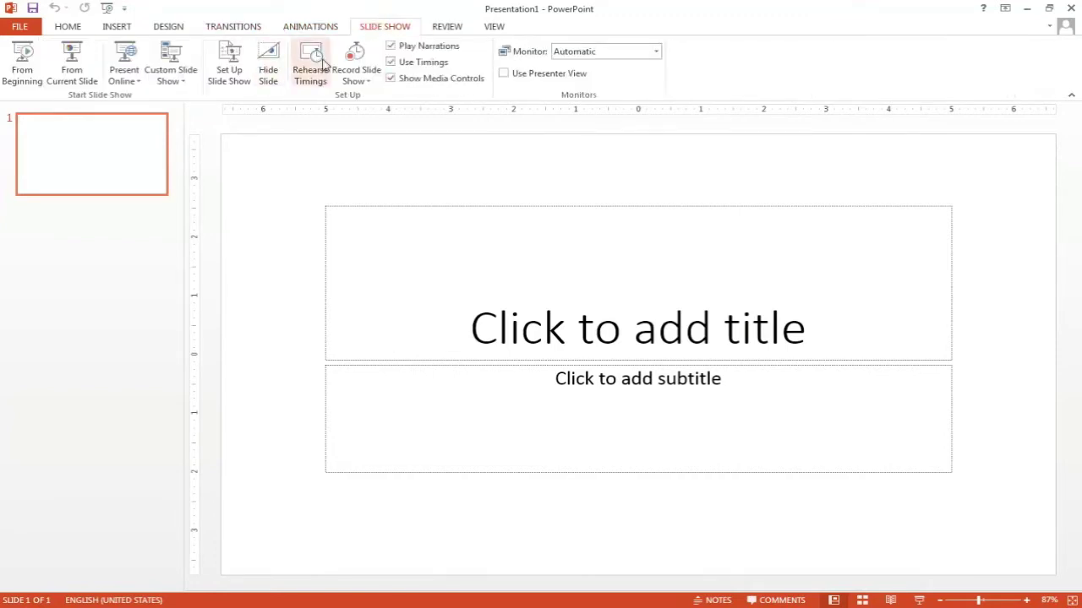
pyautogui.click(443, 27)
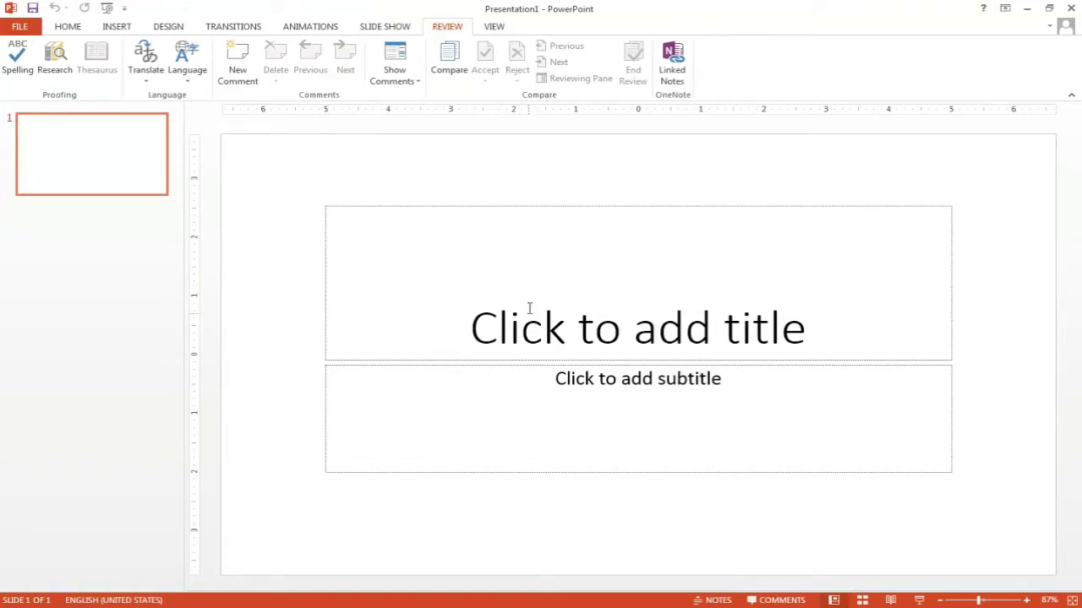
# Step: Type 'Computer camputer' into the title placeholder of the first slide
pyautogui.click(622, 281)
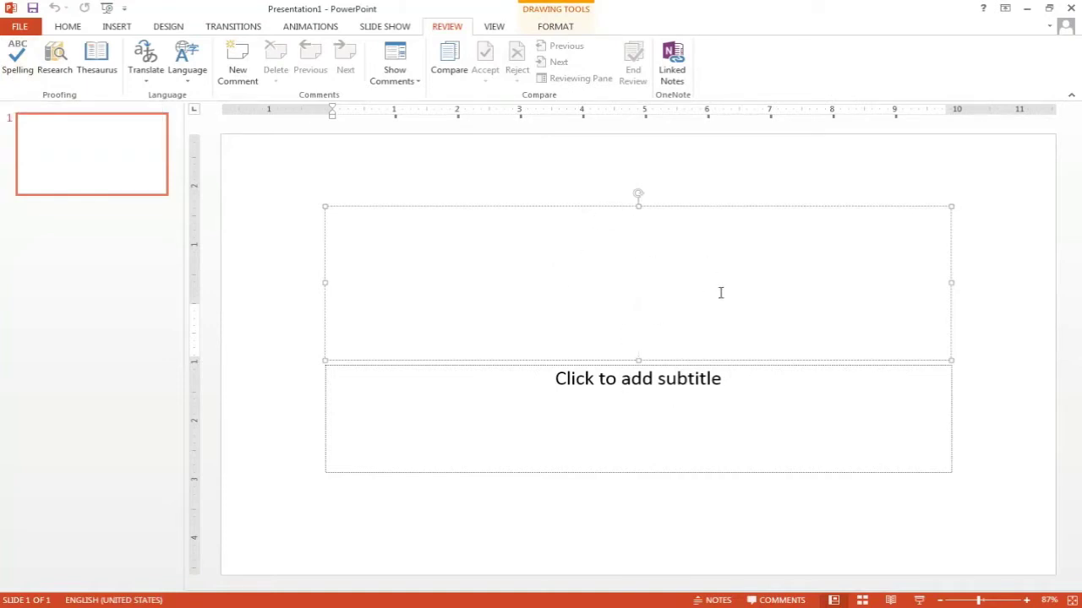
pyautogui.write('Comp')
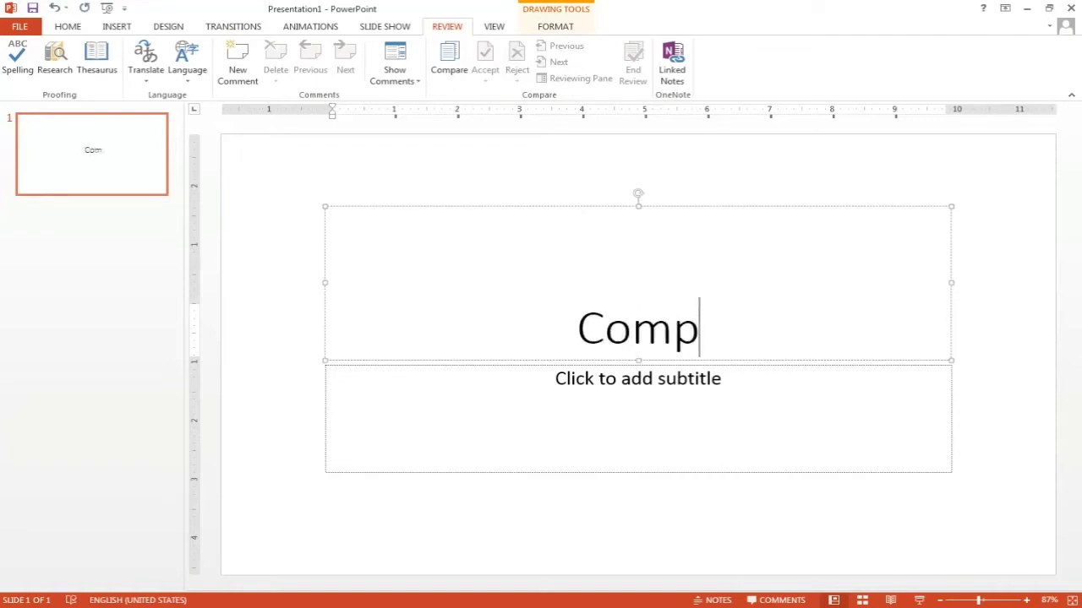
pyautogui.write('uter')
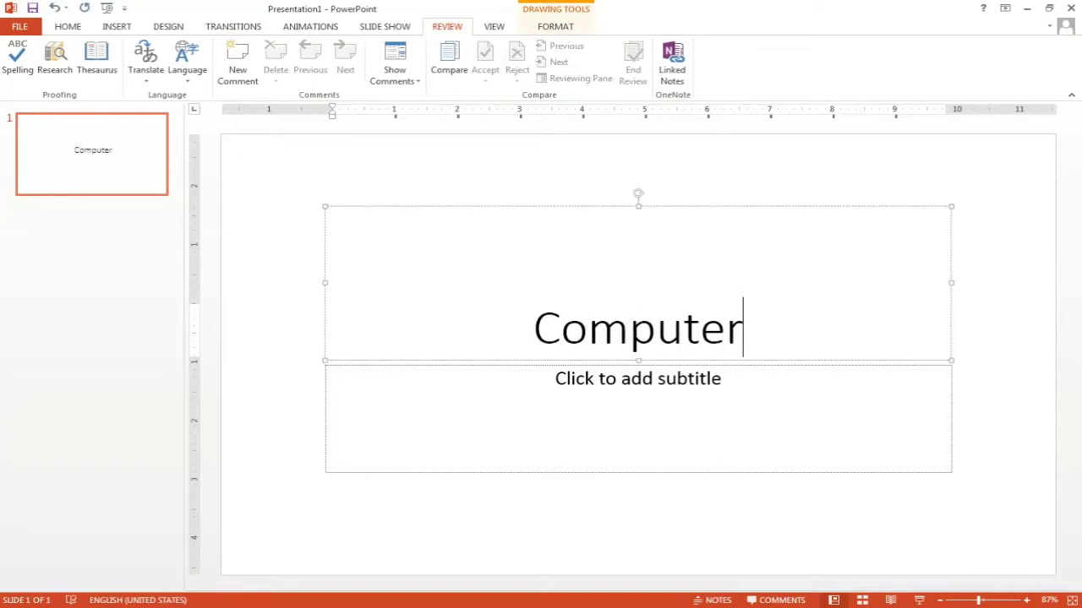
pyautogui.write(' cam')
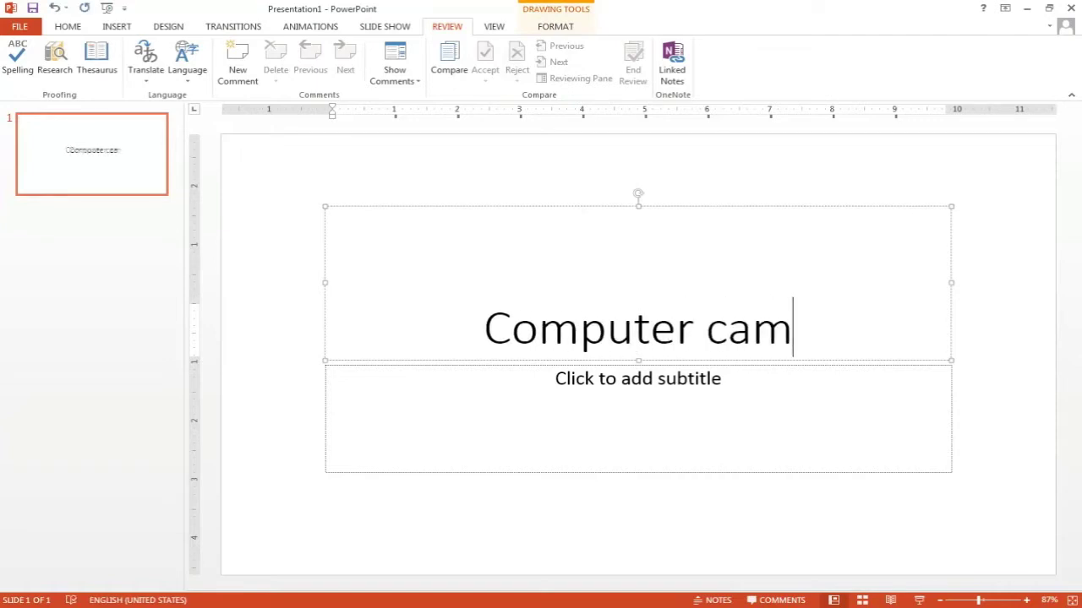
pyautogui.write('puter')
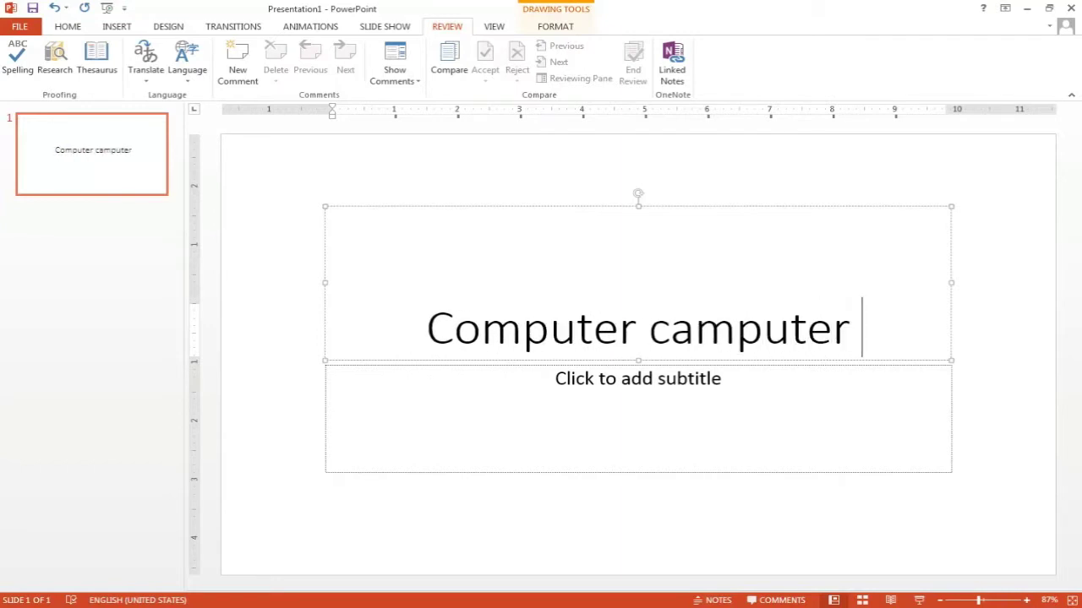
pyautogui.click(634, 426)
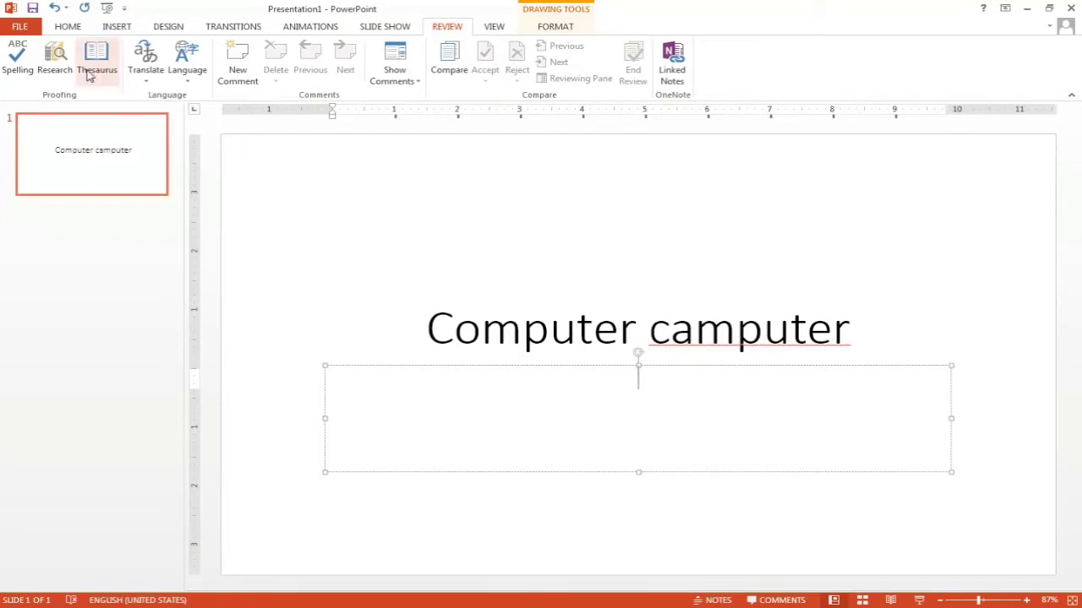
# Step: Run the spell check, changing 'camputer' to 'computer' and ignoring the repeated word
pyautogui.click(6, 58)
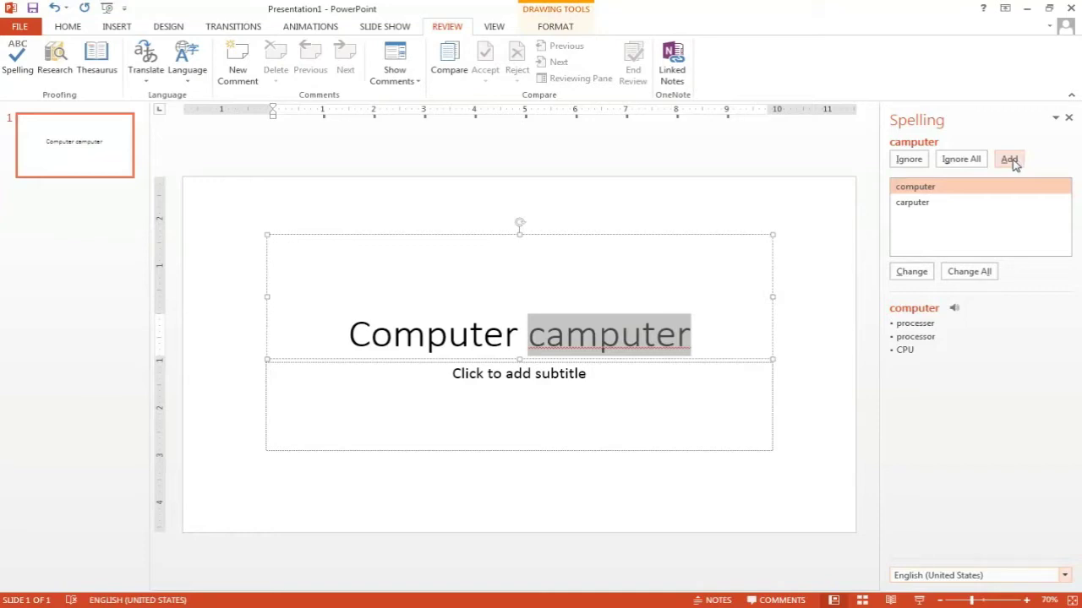
pyautogui.click(922, 272)
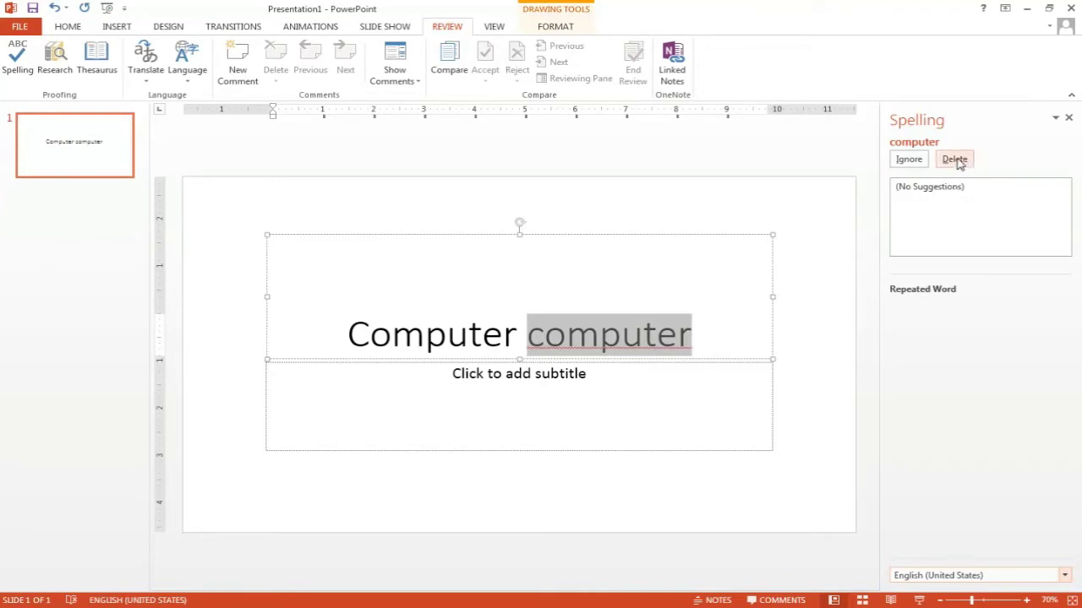
pyautogui.click(909, 159)
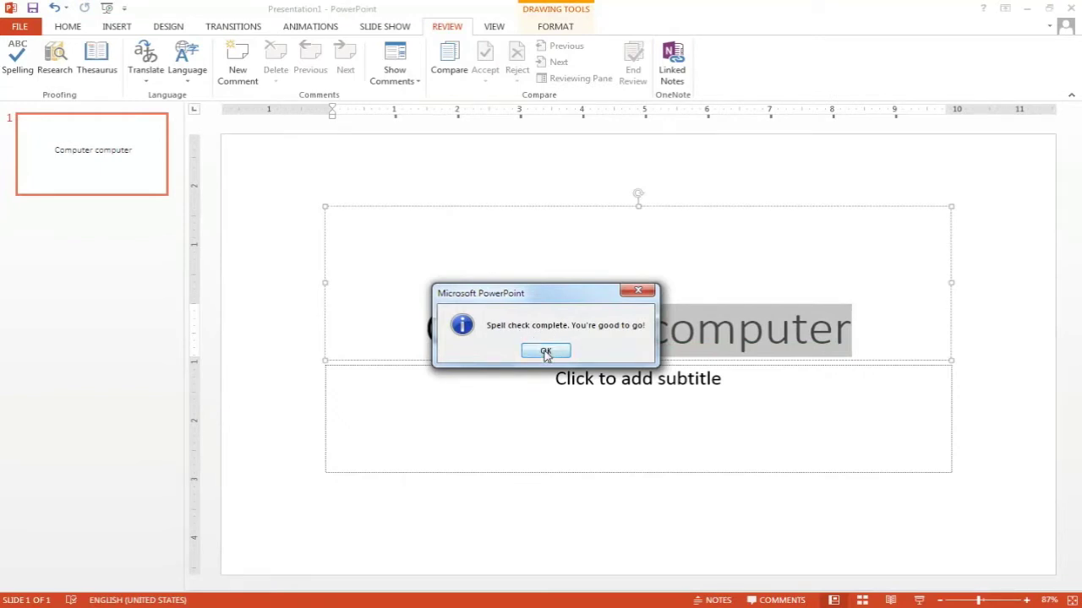
pyautogui.click(543, 352)
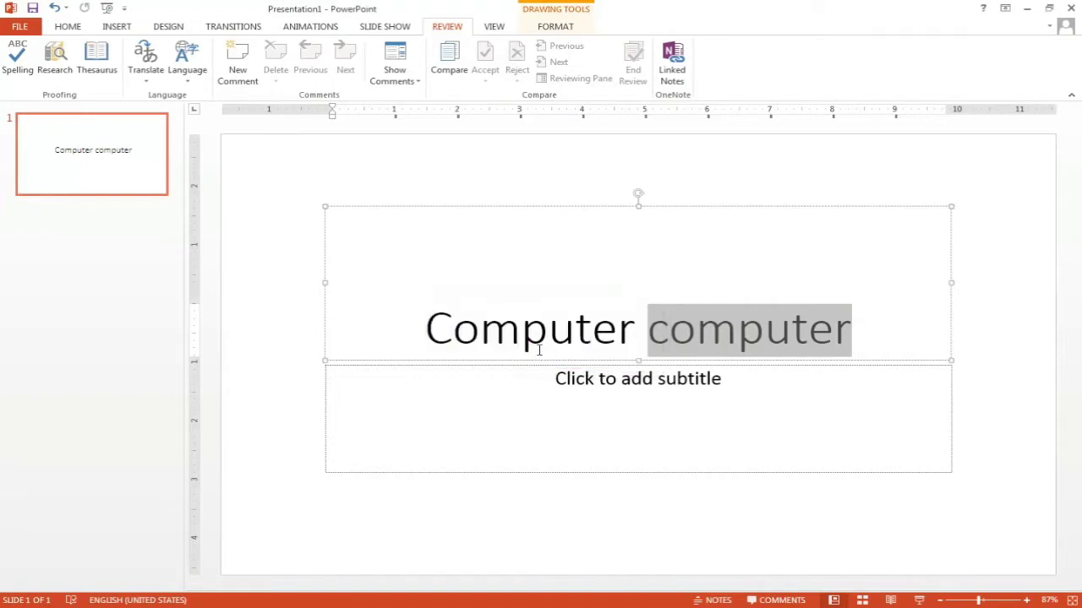
# Step: Search the Research pane for 'computer', expand the processer synonyms and open the Thesaurus
pyautogui.click(501, 302)
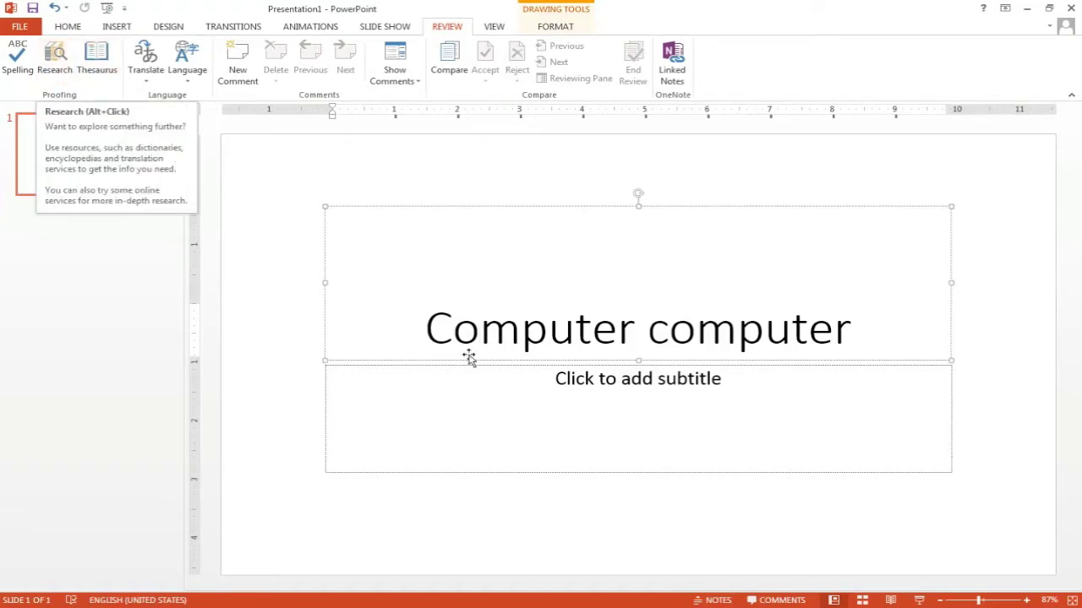
pyautogui.click(594, 394)
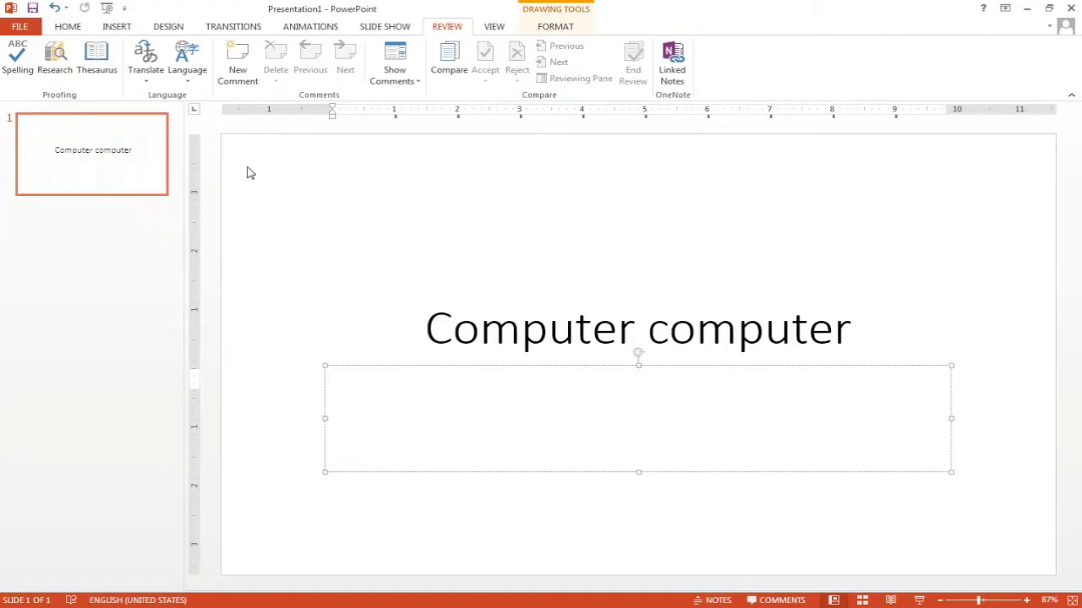
pyautogui.click(54, 58)
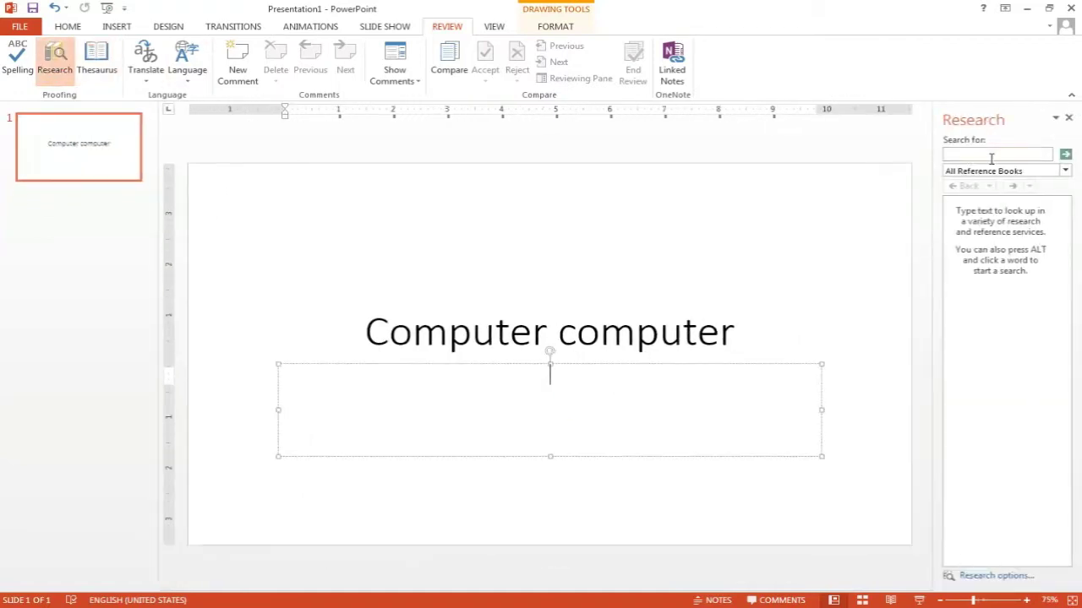
pyautogui.click(994, 156)
pyautogui.write('computer')
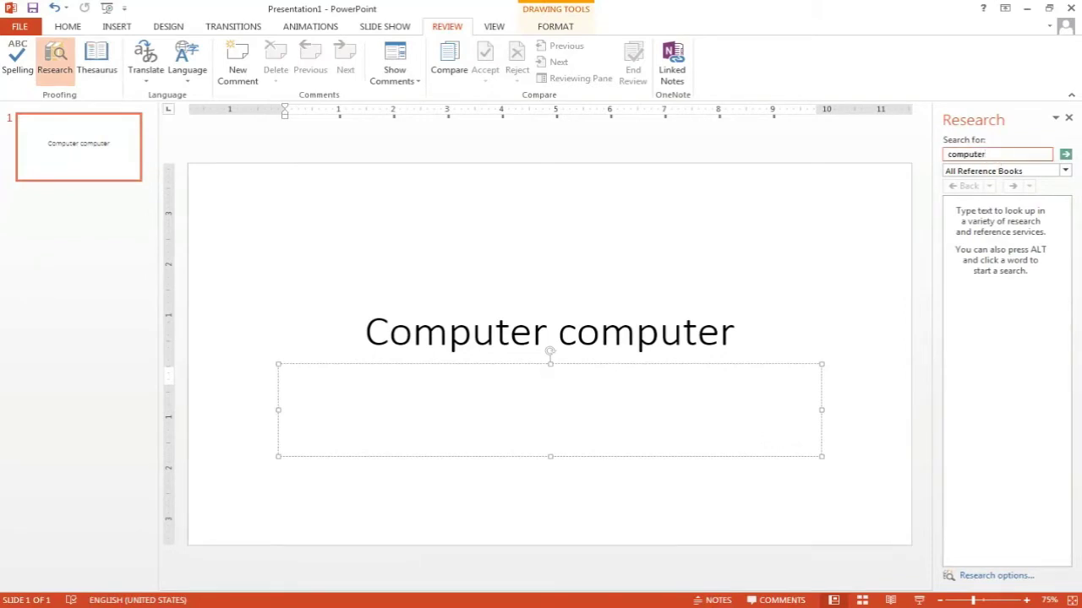
pyautogui.click(1065, 153)
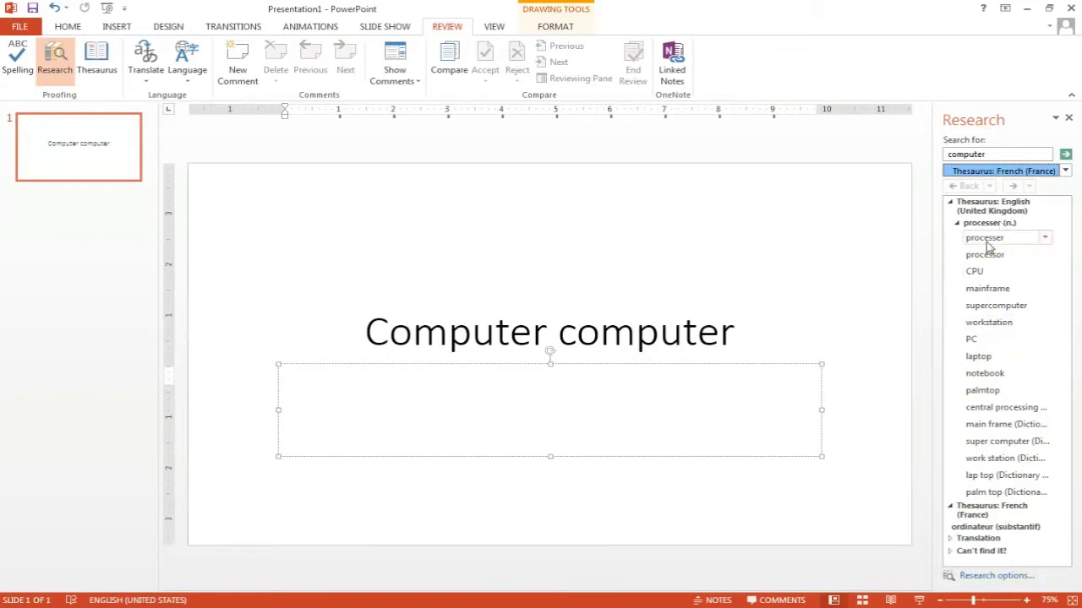
pyautogui.click(957, 224)
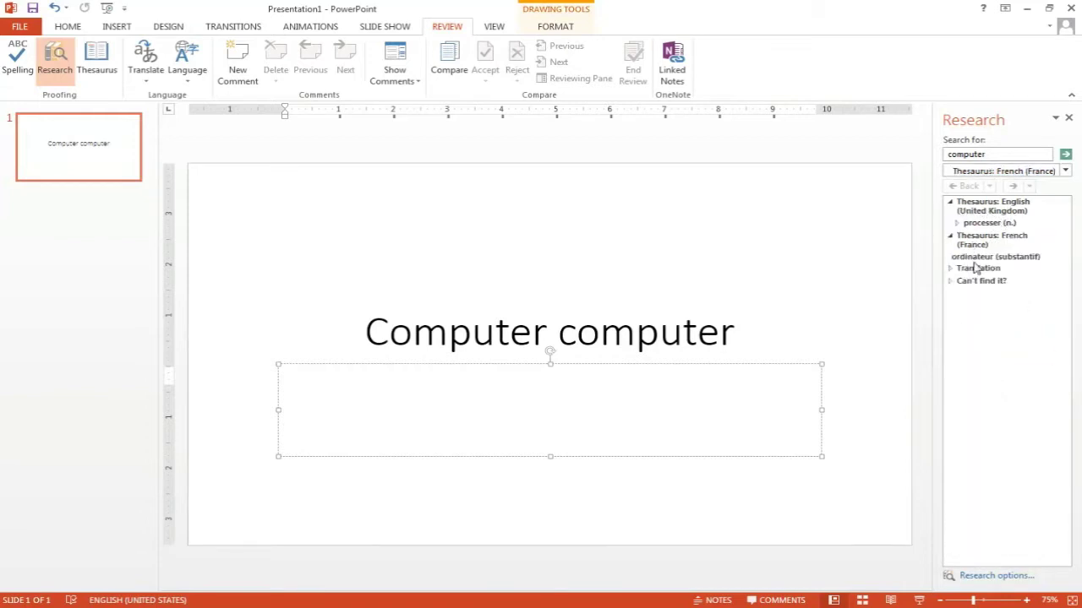
pyautogui.click(956, 223)
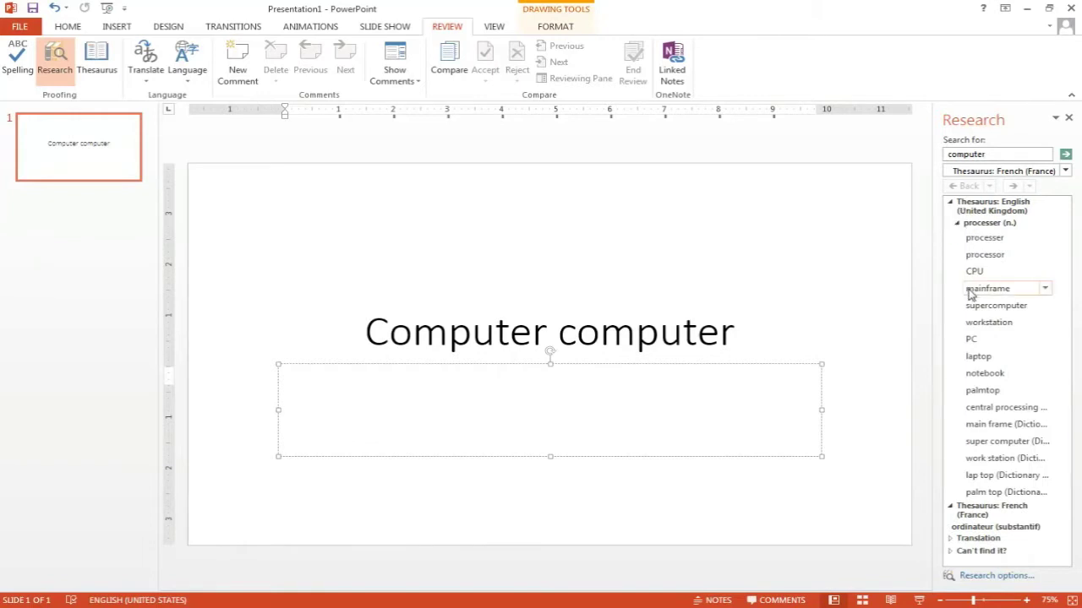
pyautogui.click(97, 67)
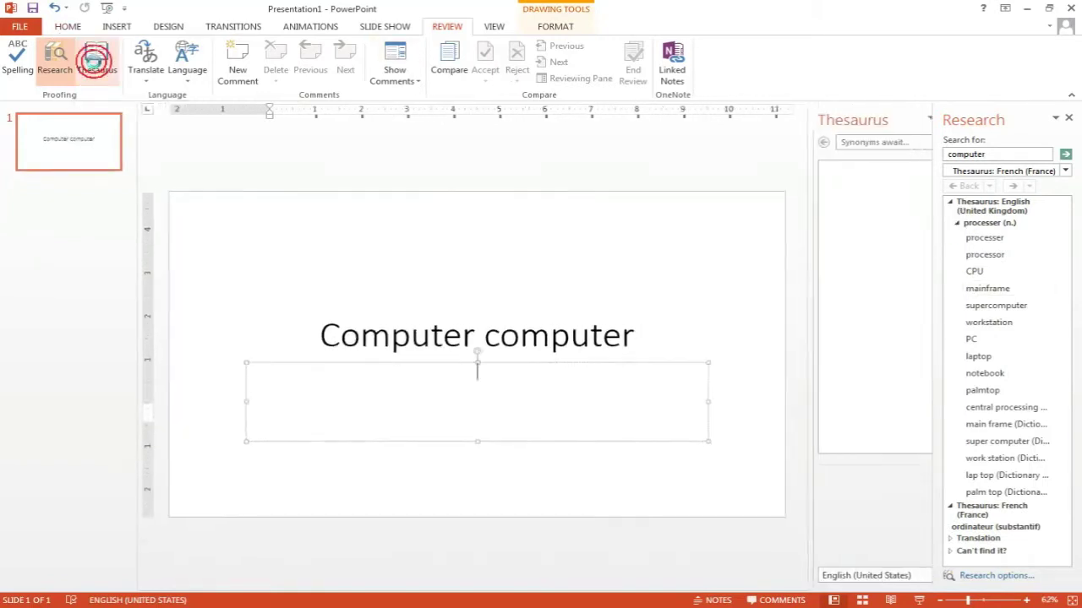
# Step: Look up synonyms for 'computer' in the Thesaurus
pyautogui.click(865, 141)
pyautogui.doubleClick(965, 153)
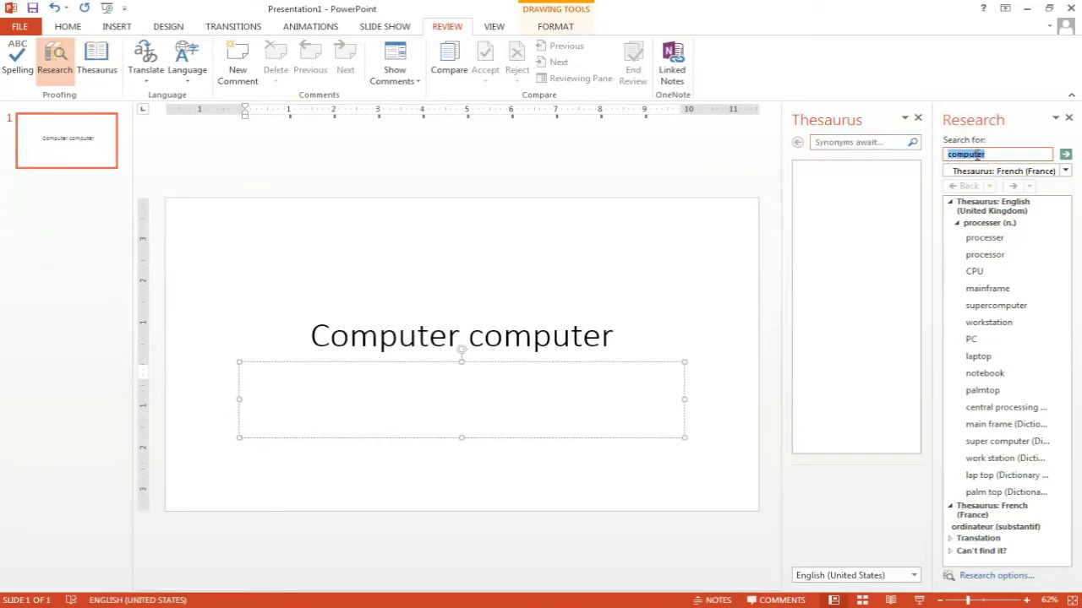
pyautogui.click(848, 142)
pyautogui.write('computer')
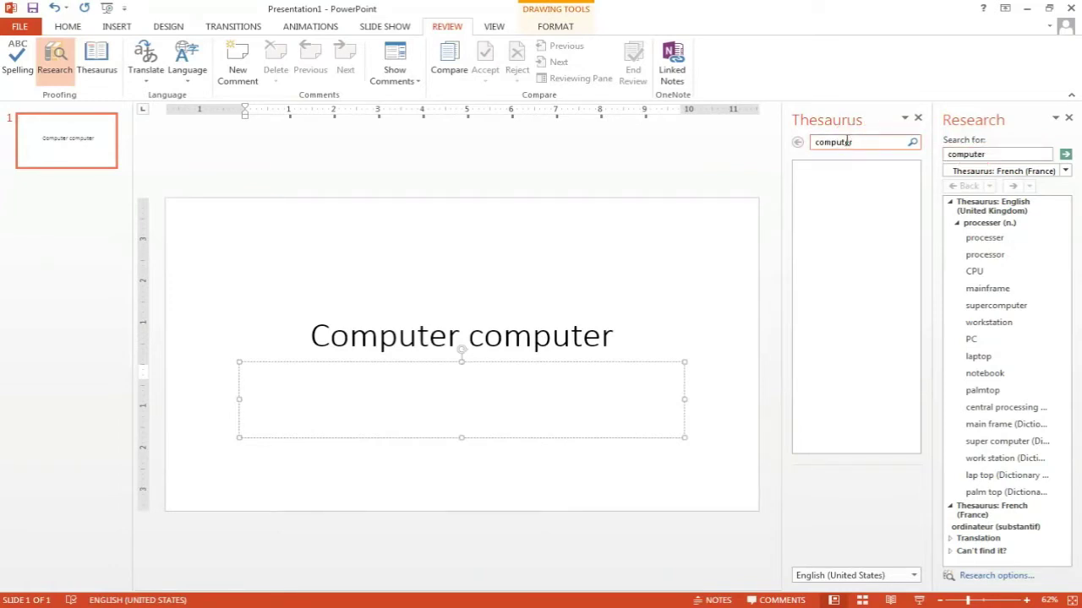
pyautogui.press('Return')
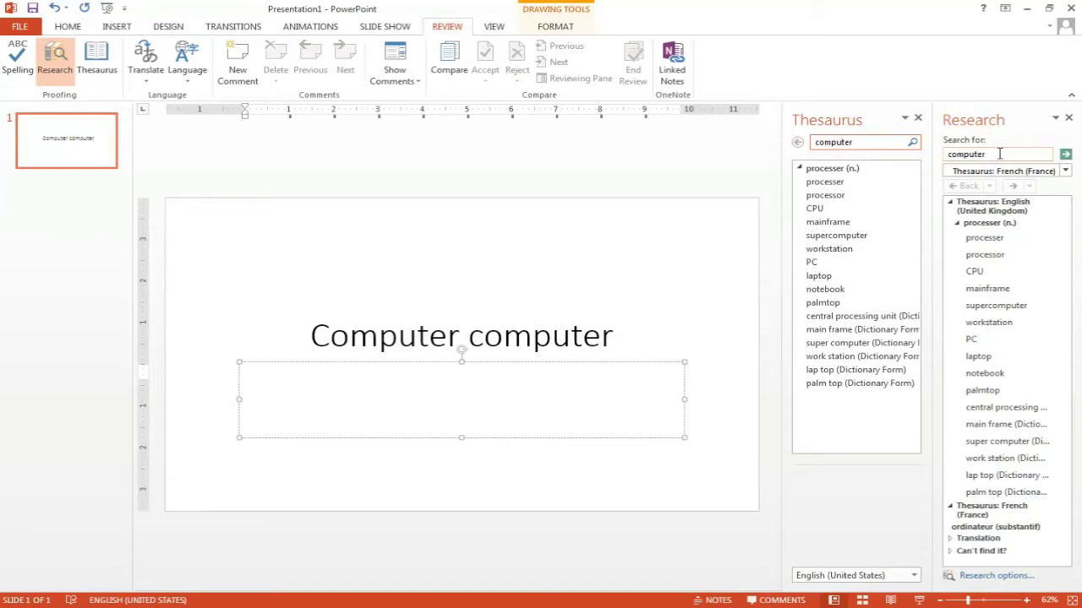
# Step: Browse the French thesaurus and translation sections, then close the Thesaurus synonyms
pyautogui.click(999, 154)
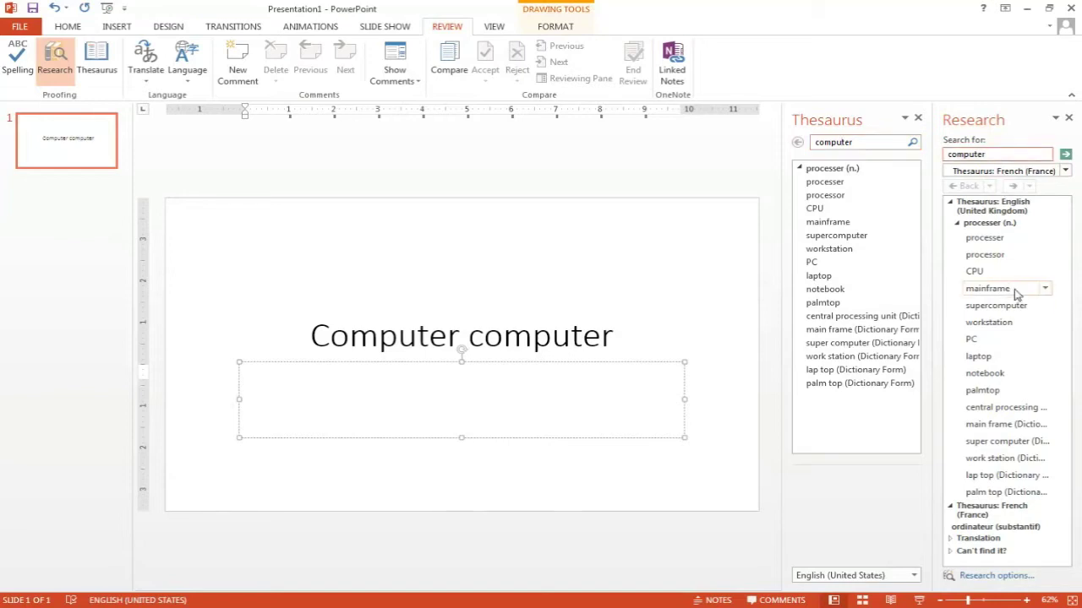
pyautogui.click(952, 511)
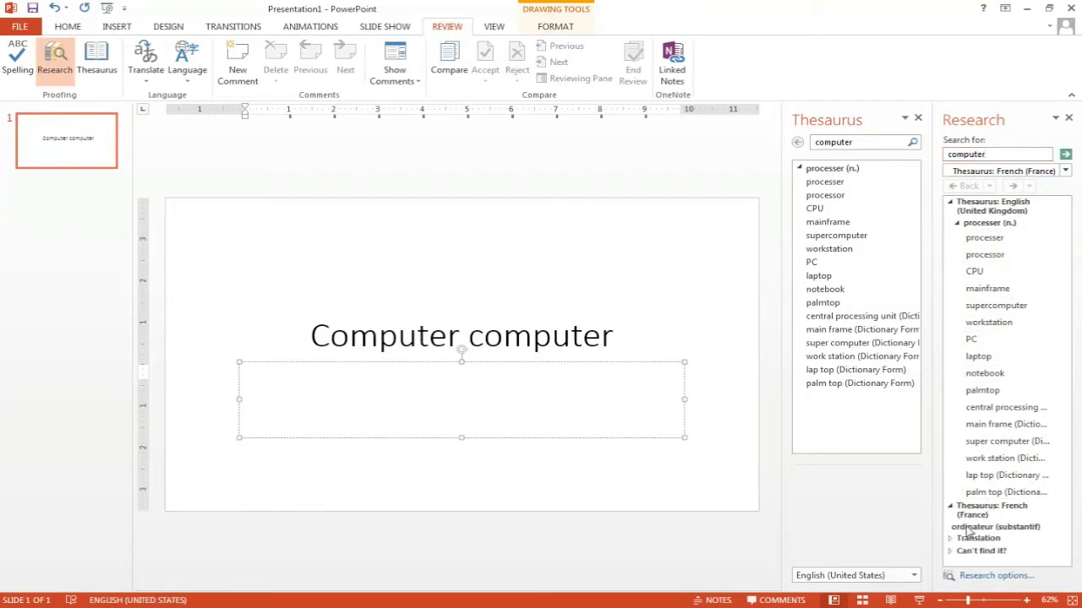
pyautogui.click(952, 538)
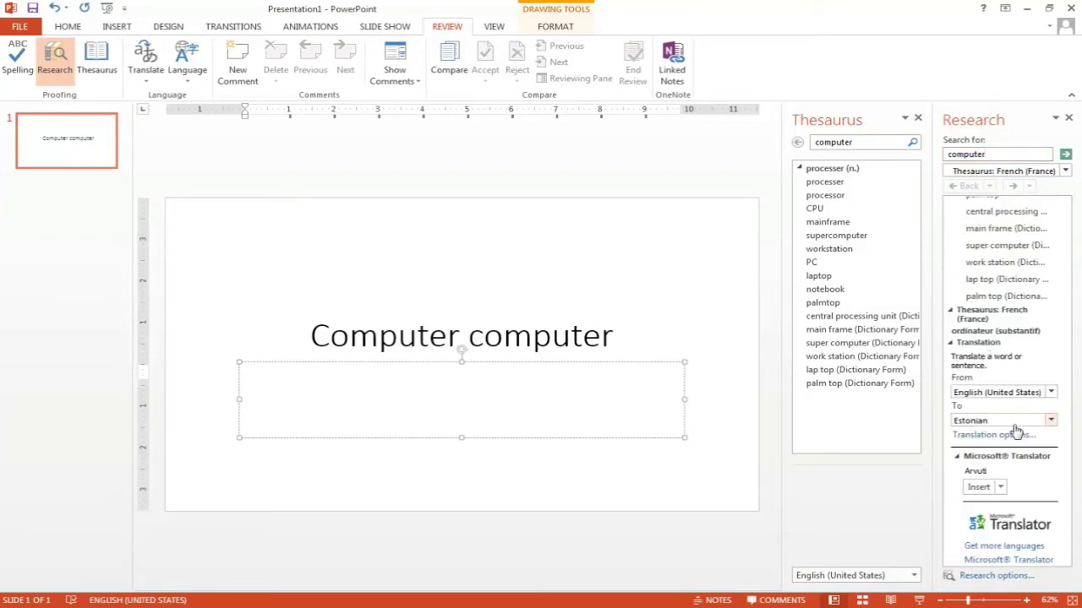
pyautogui.click(951, 343)
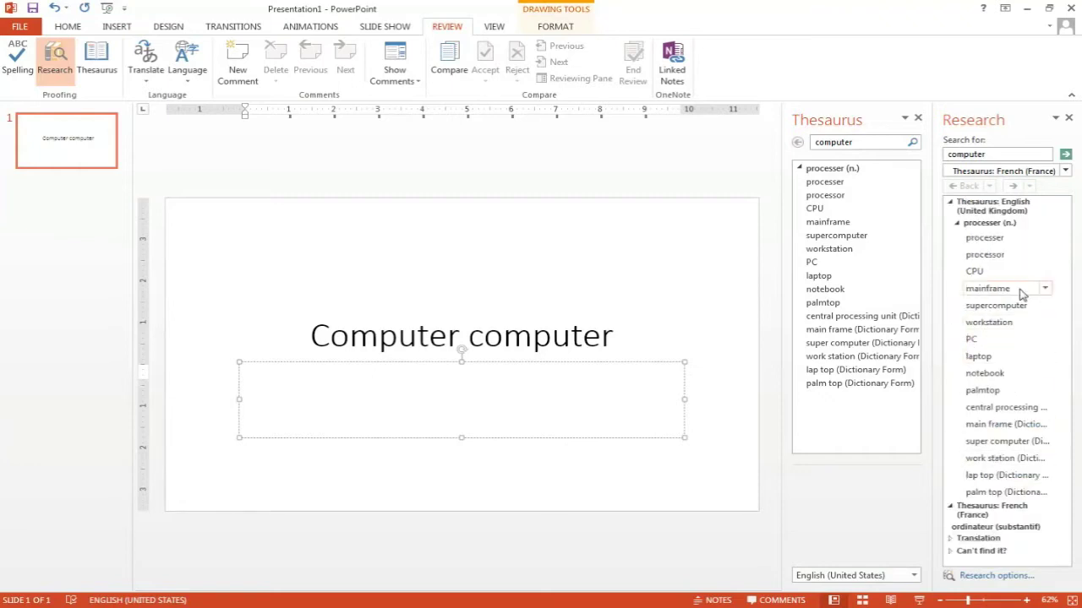
pyautogui.click(917, 118)
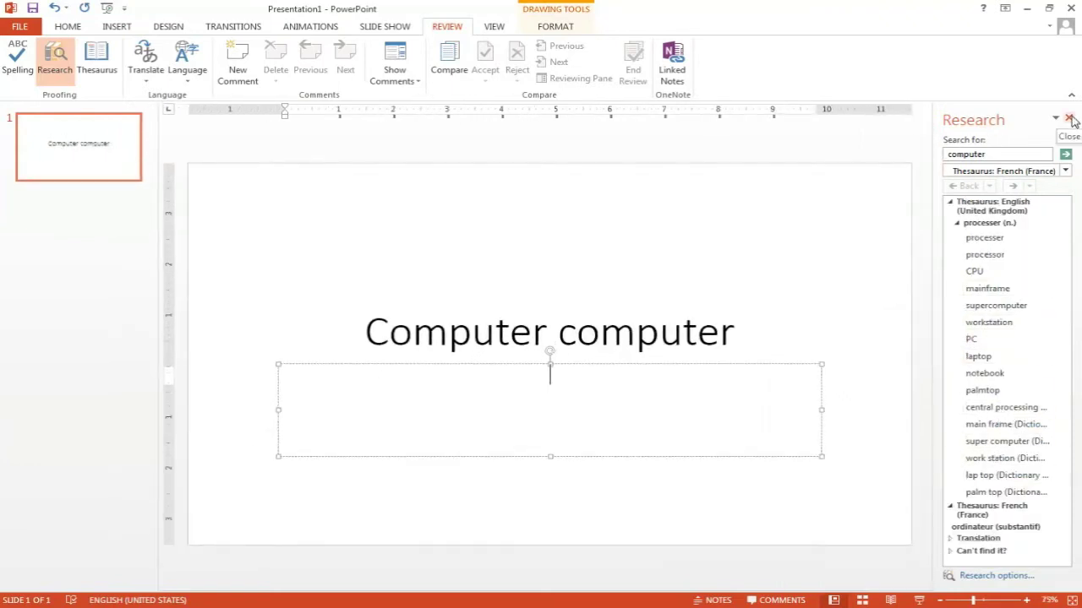
# Step: Translate the selected word 'computer' into Urdu (Pakistan)
pyautogui.click(1069, 119)
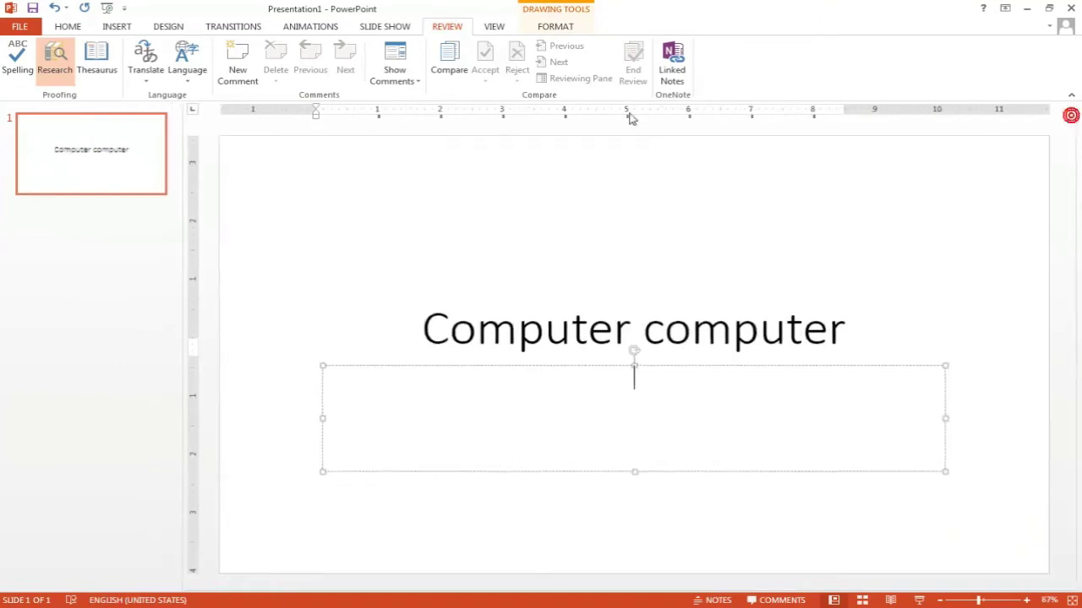
pyautogui.click(142, 88)
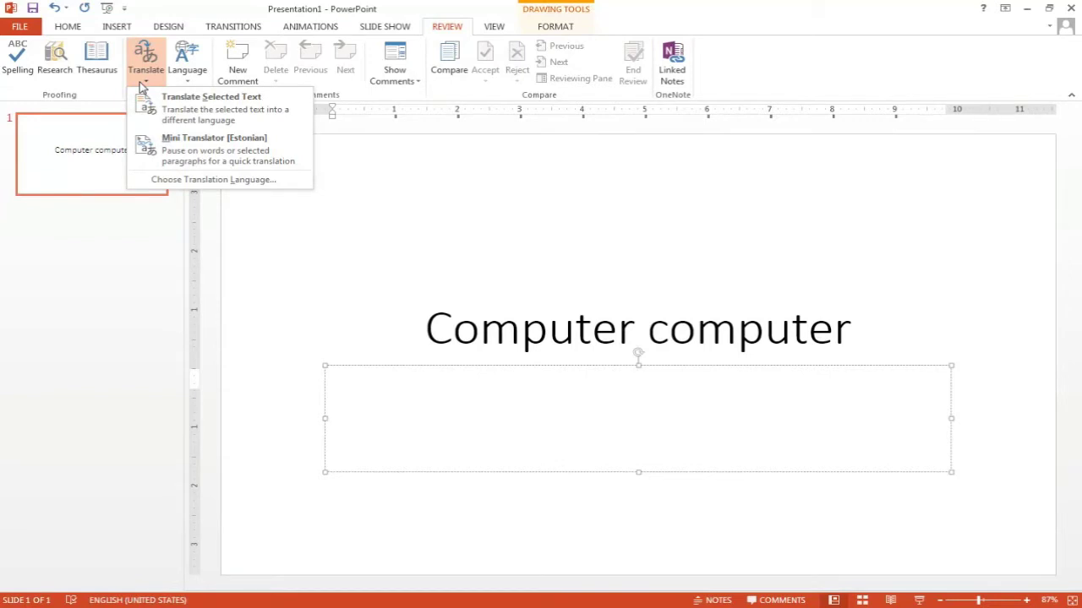
pyautogui.click(178, 100)
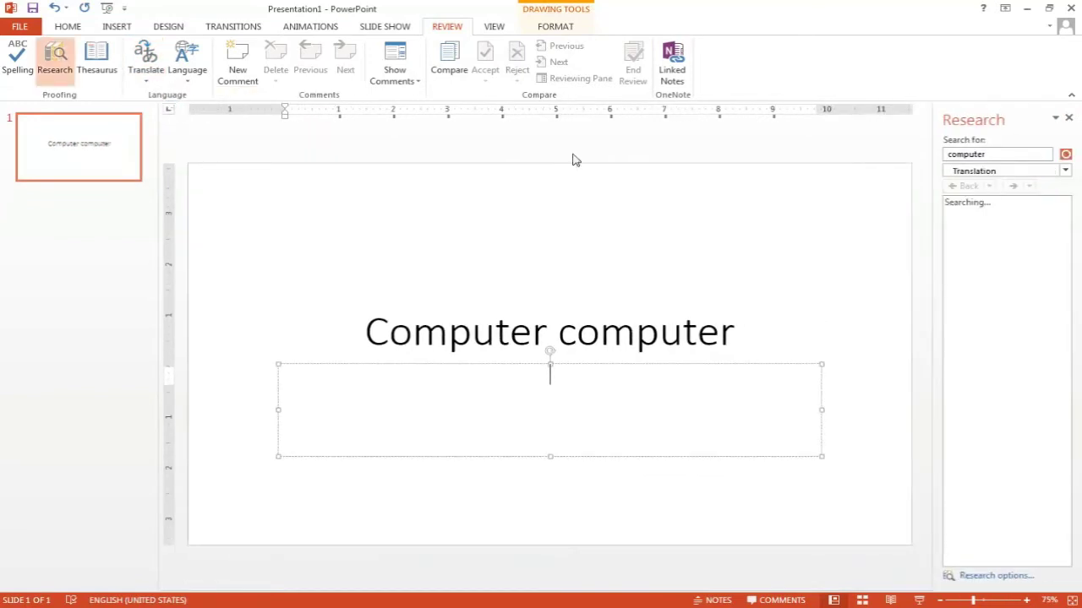
pyautogui.click(996, 154)
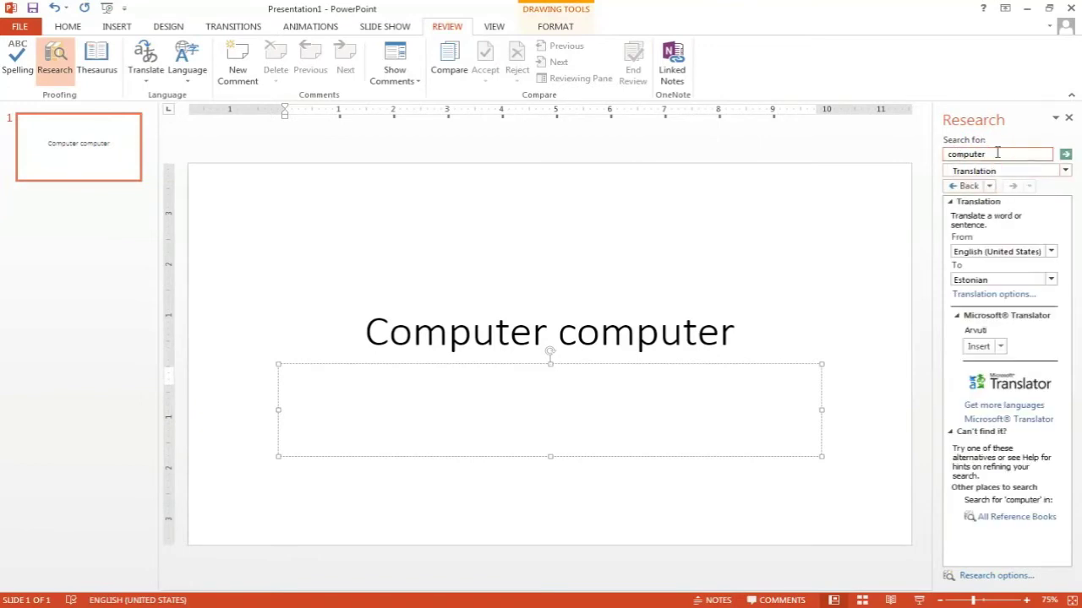
pyautogui.click(997, 153)
pyautogui.click(1052, 280)
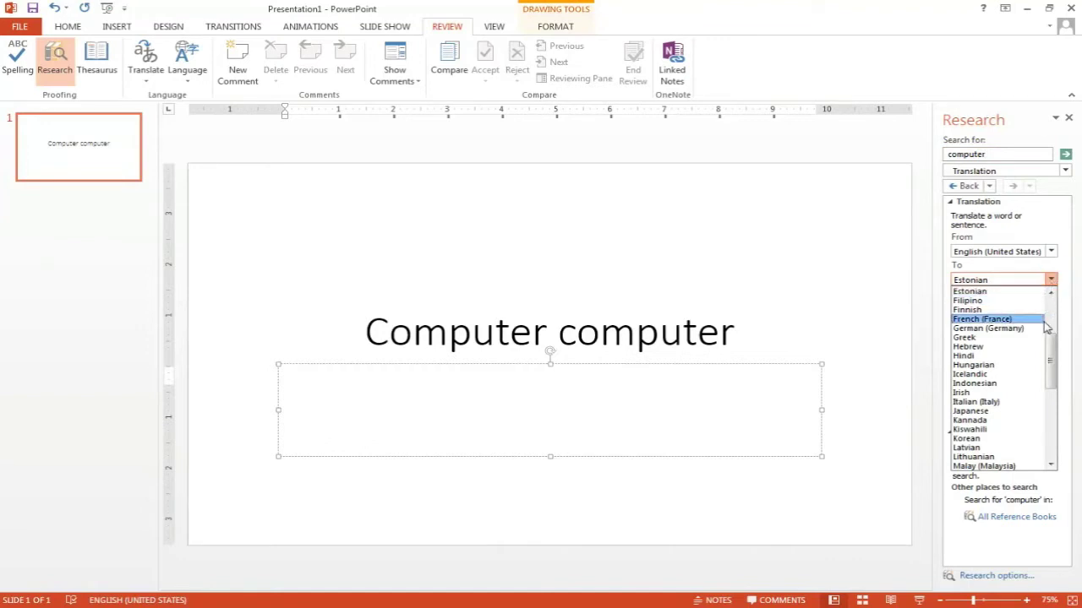
pyautogui.moveTo(1052, 344); pyautogui.dragTo(1064, 448)
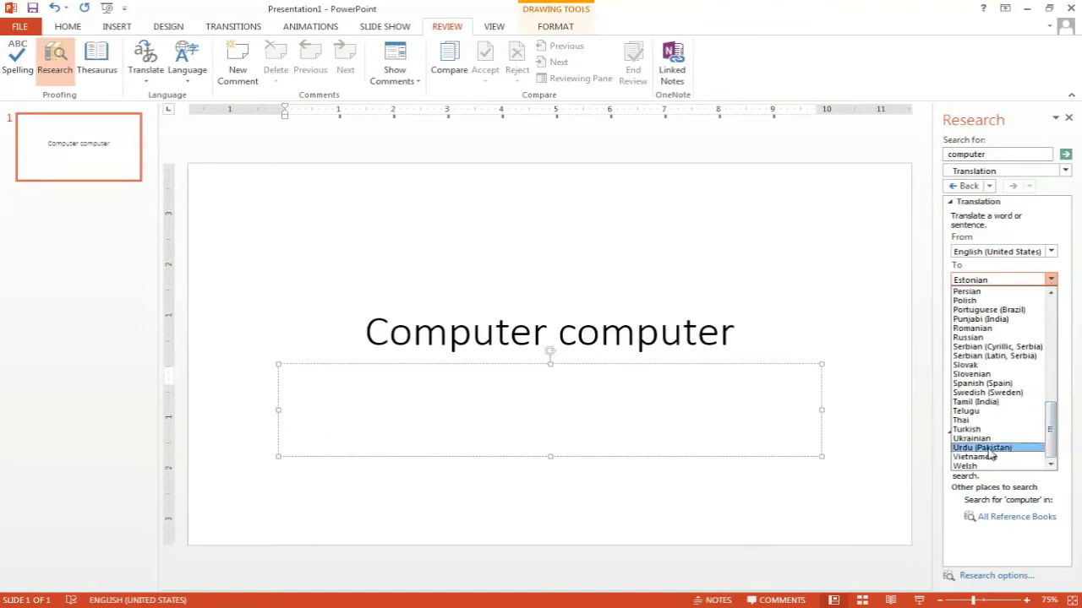
pyautogui.click(989, 448)
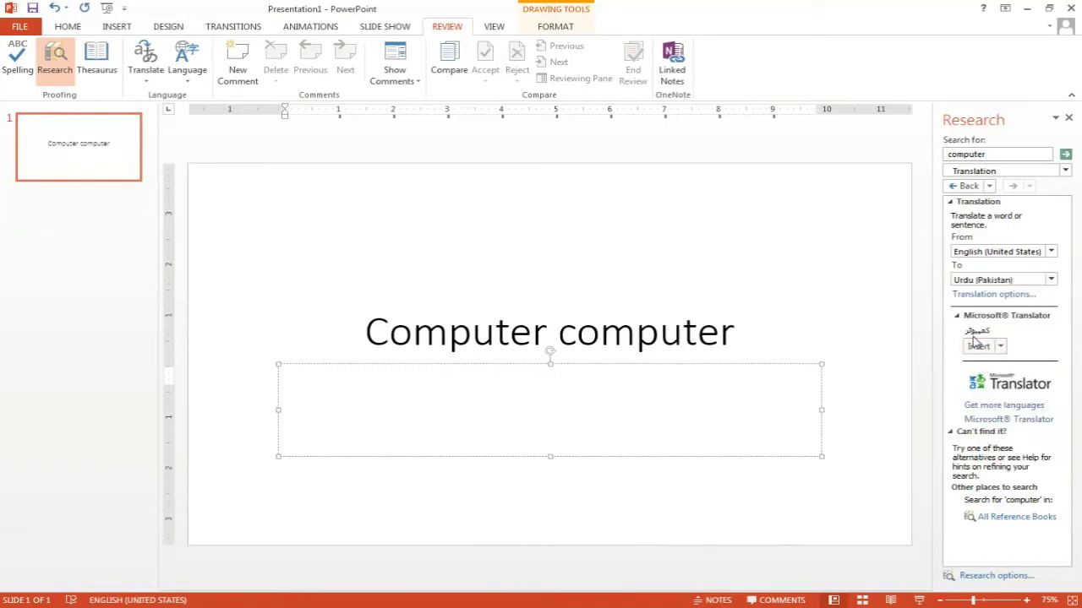
# Step: Translate the word 'Procedure' into Urdu (Pakistan)
pyautogui.click(1003, 151)
pyautogui.click(1025, 153)
pyautogui.press('BackSpace')
pyautogui.press('BackSpace')
pyautogui.press('BackSpace')
pyautogui.write('Procedure')
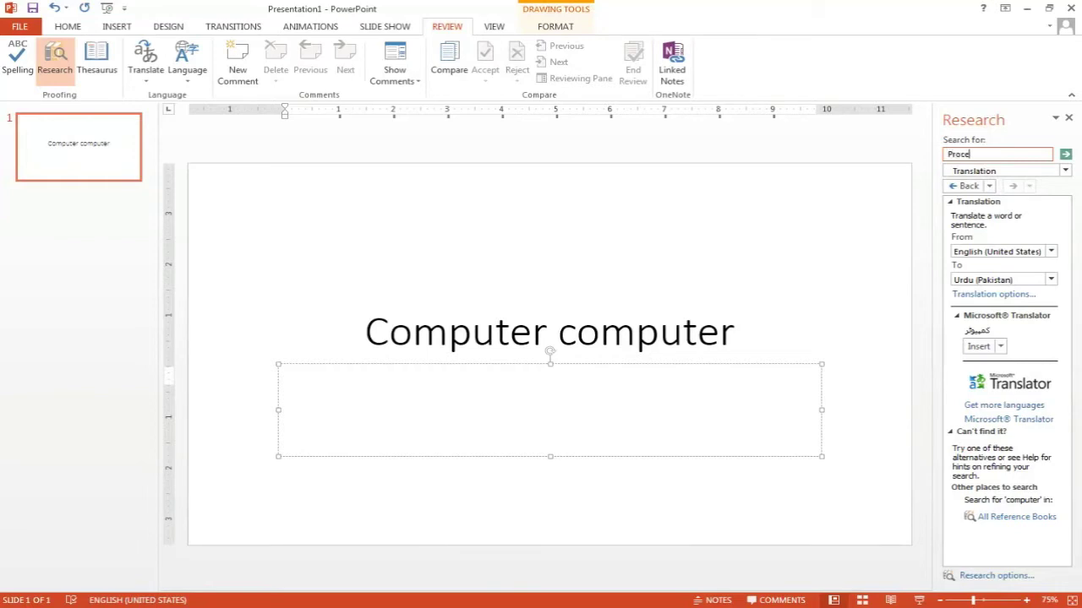
pyautogui.click(1066, 154)
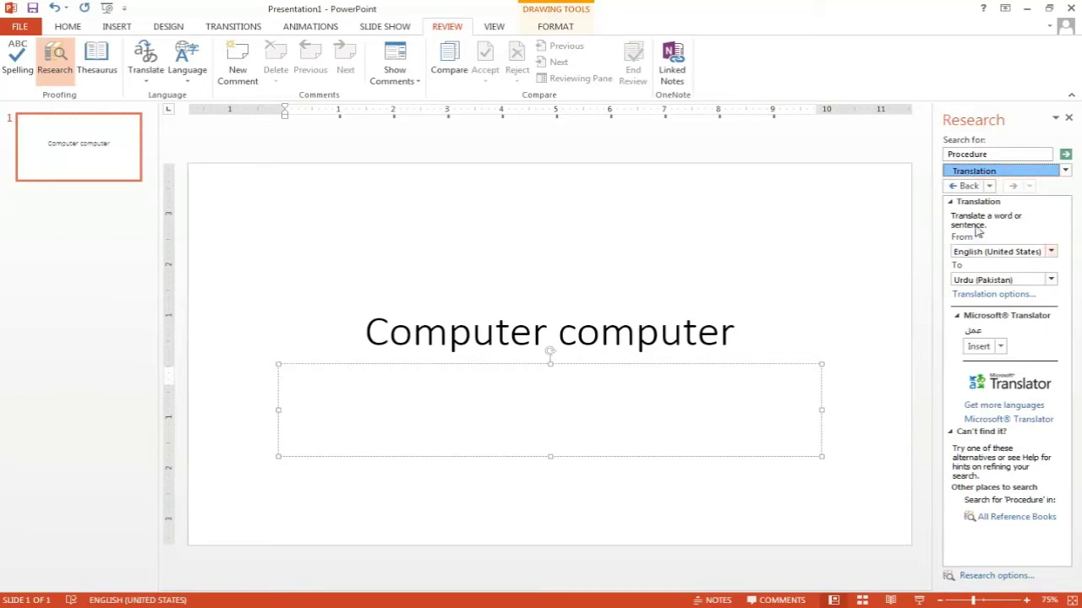
# Step: Close the translation results and review proofing languages, cancelling Amharic to keep English (United States)
pyautogui.click(1068, 117)
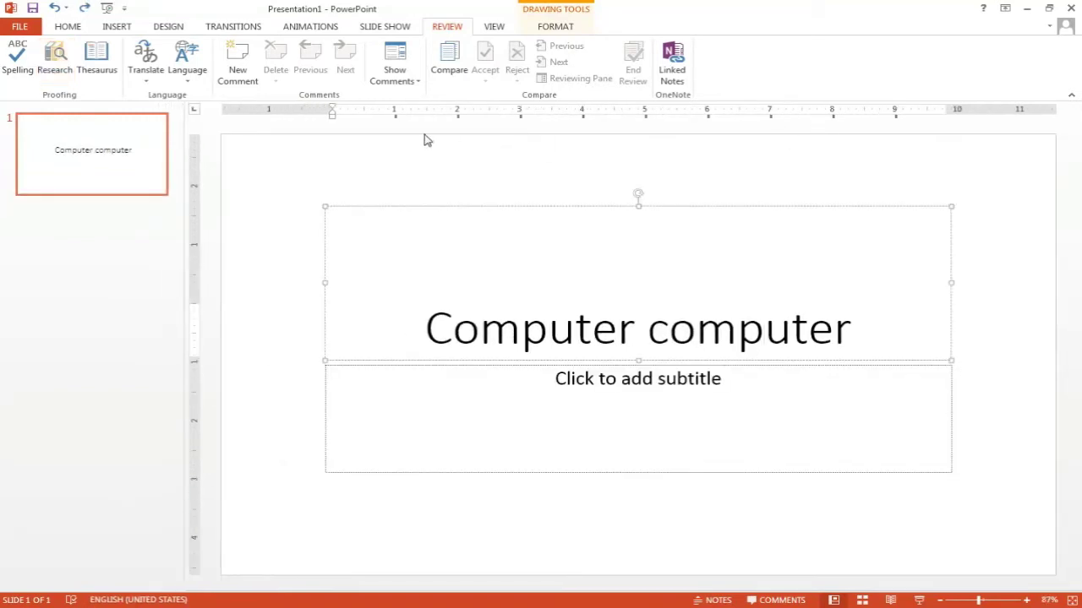
pyautogui.click(181, 86)
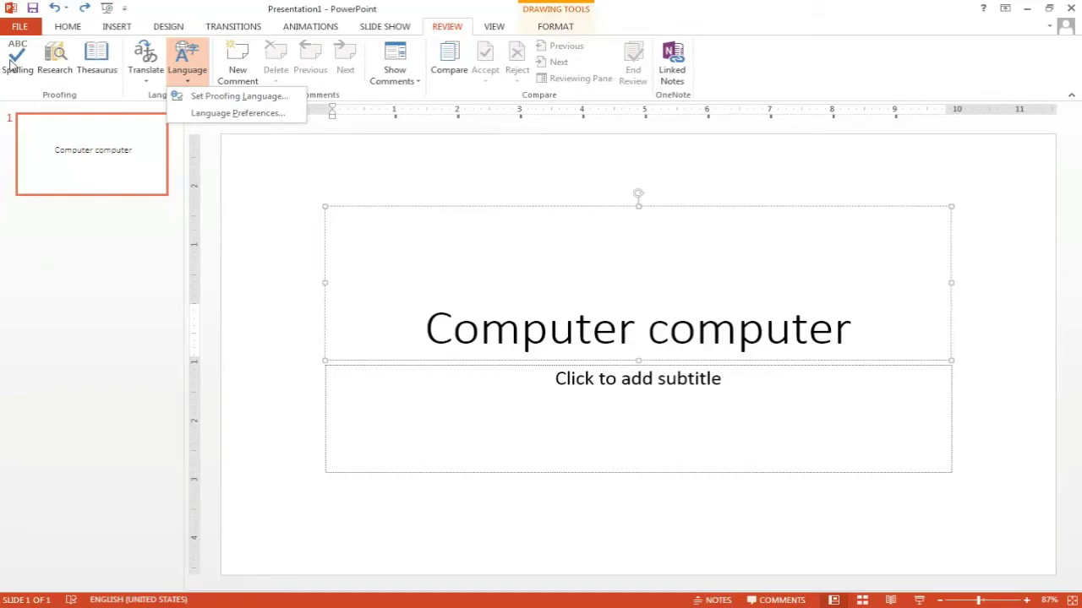
pyautogui.click(207, 96)
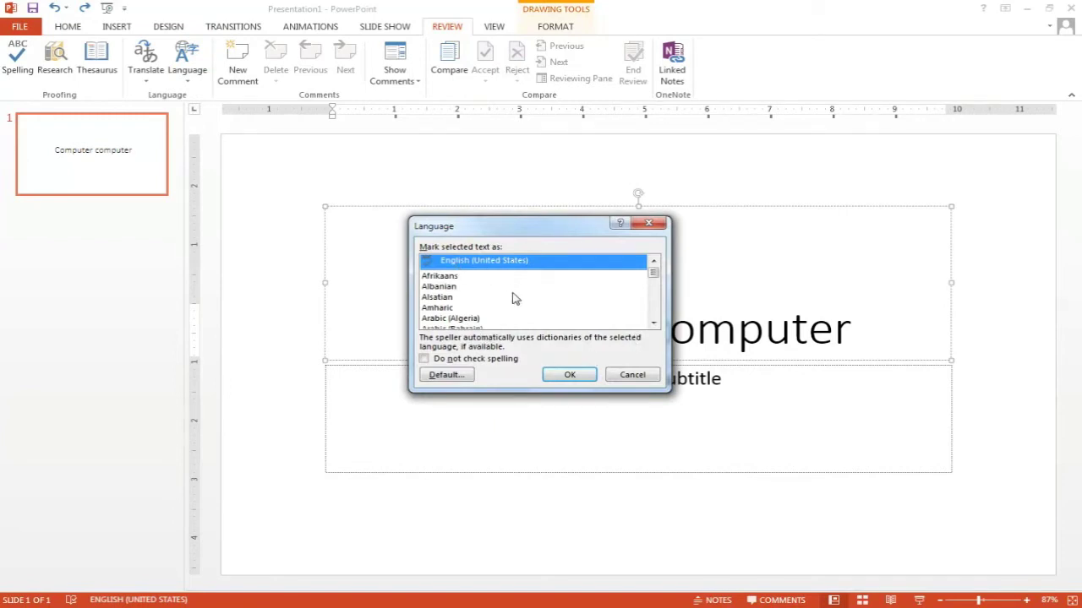
pyautogui.click(436, 309)
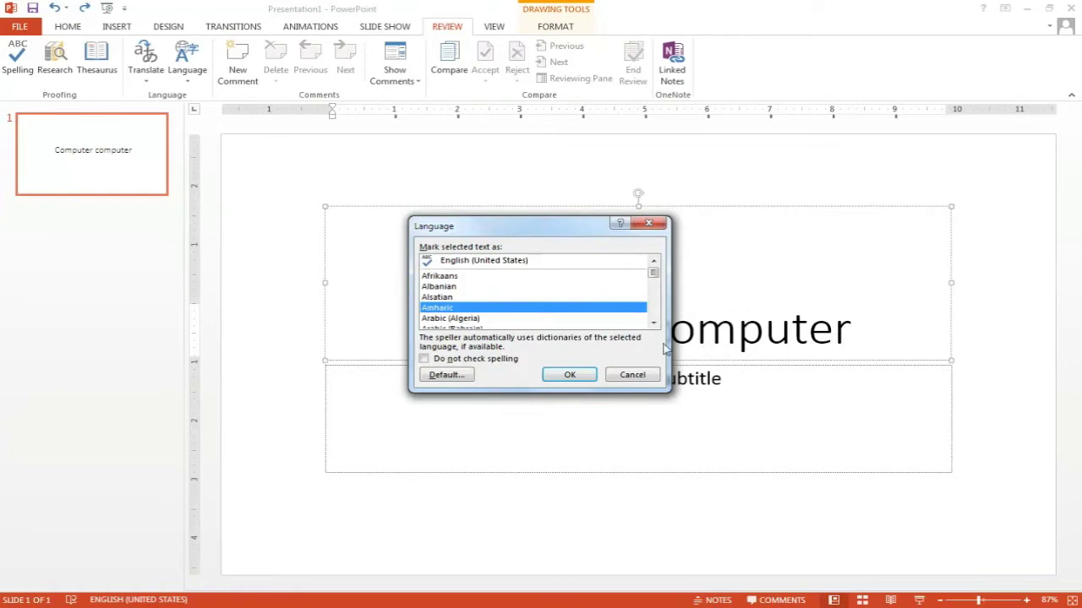
pyautogui.click(633, 375)
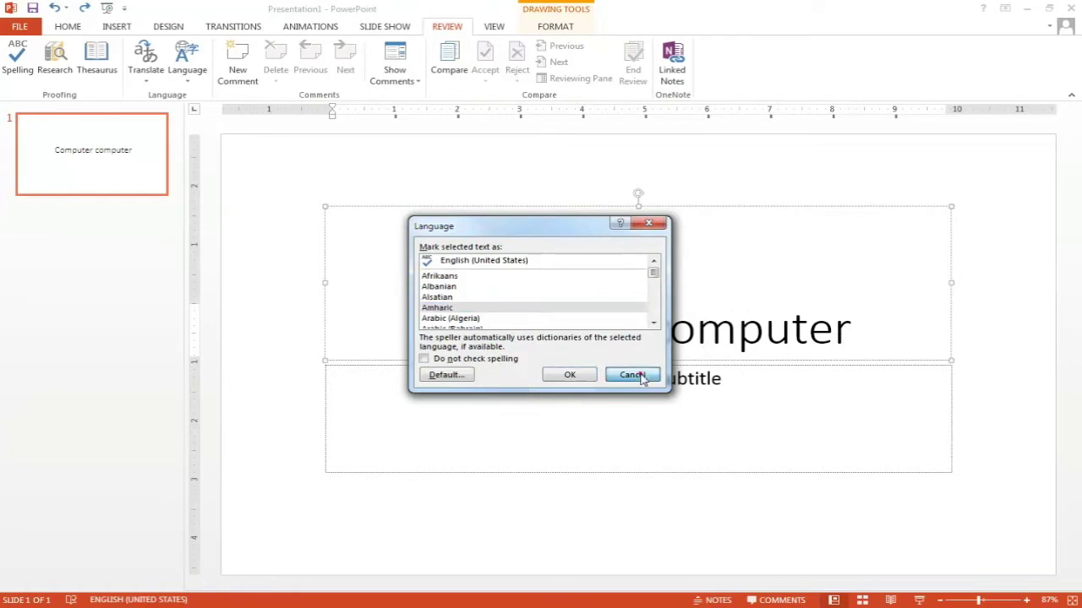
pyautogui.click(191, 81)
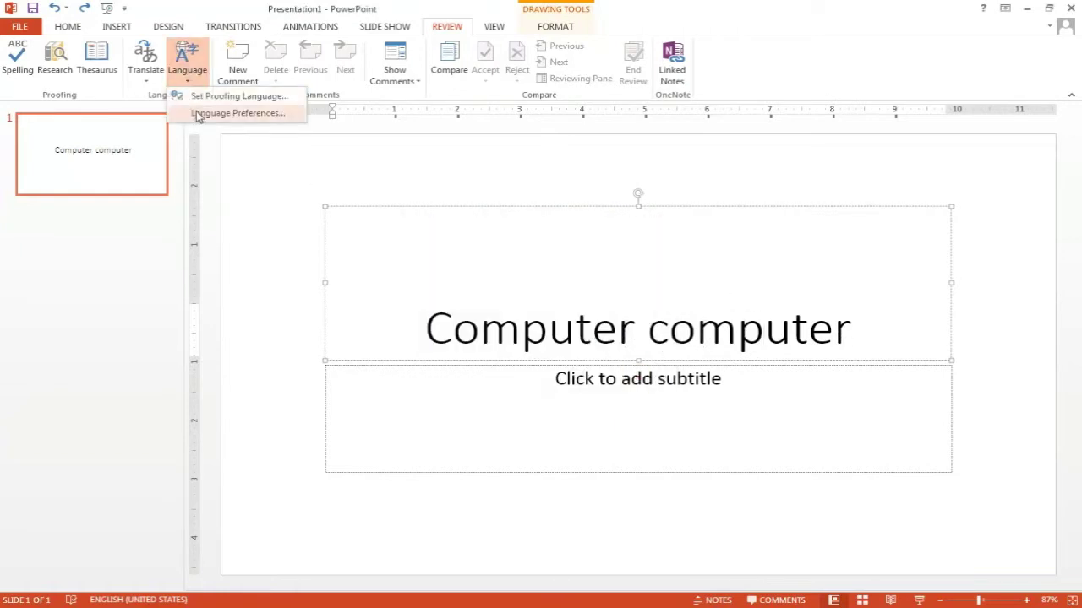
pyautogui.click(199, 115)
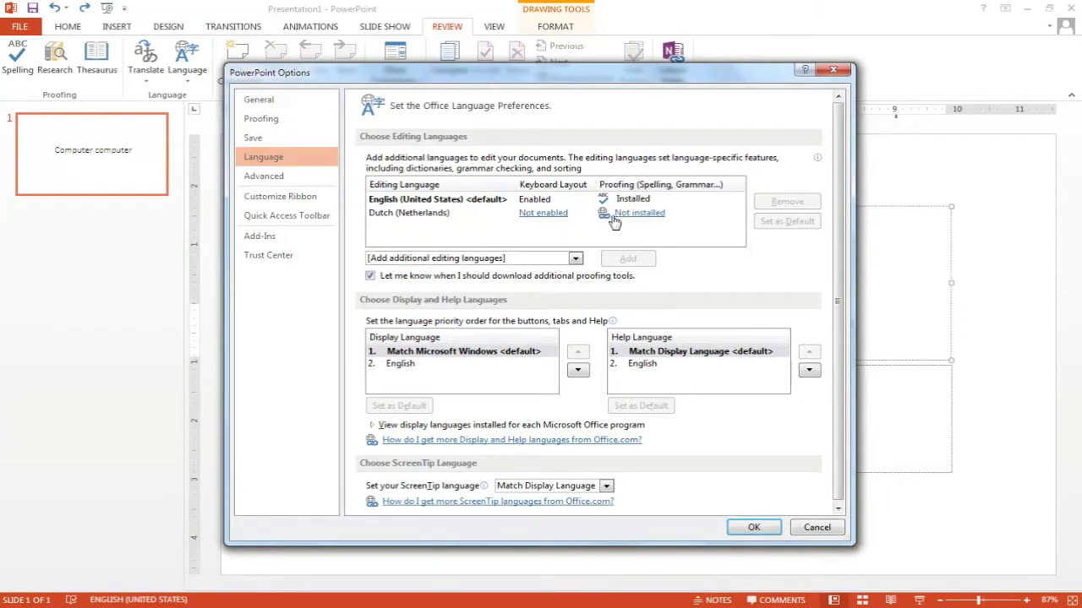
pyautogui.click(407, 217)
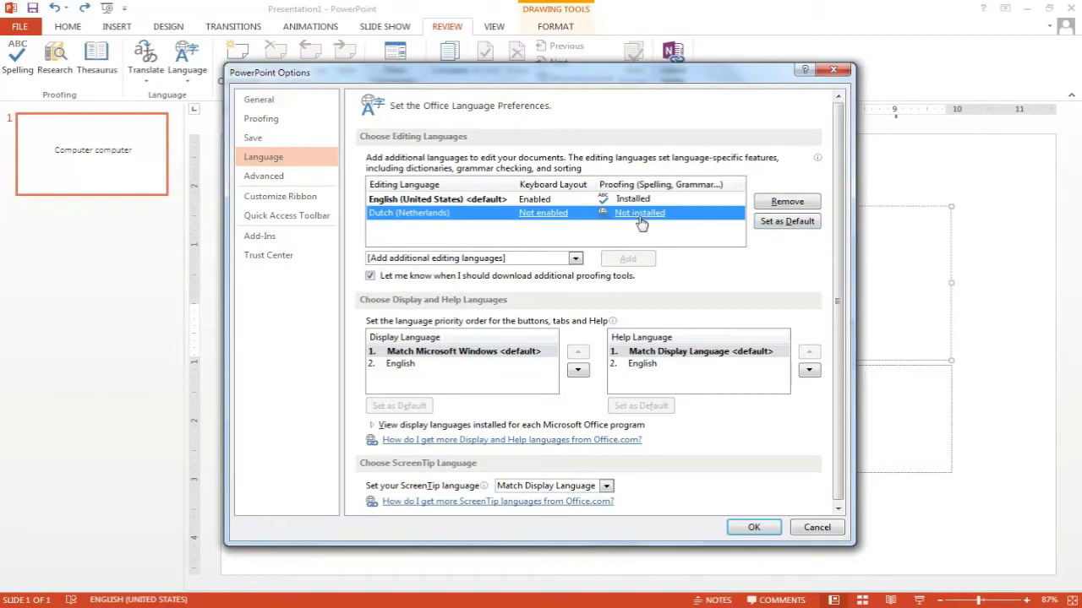
pyautogui.click(835, 71)
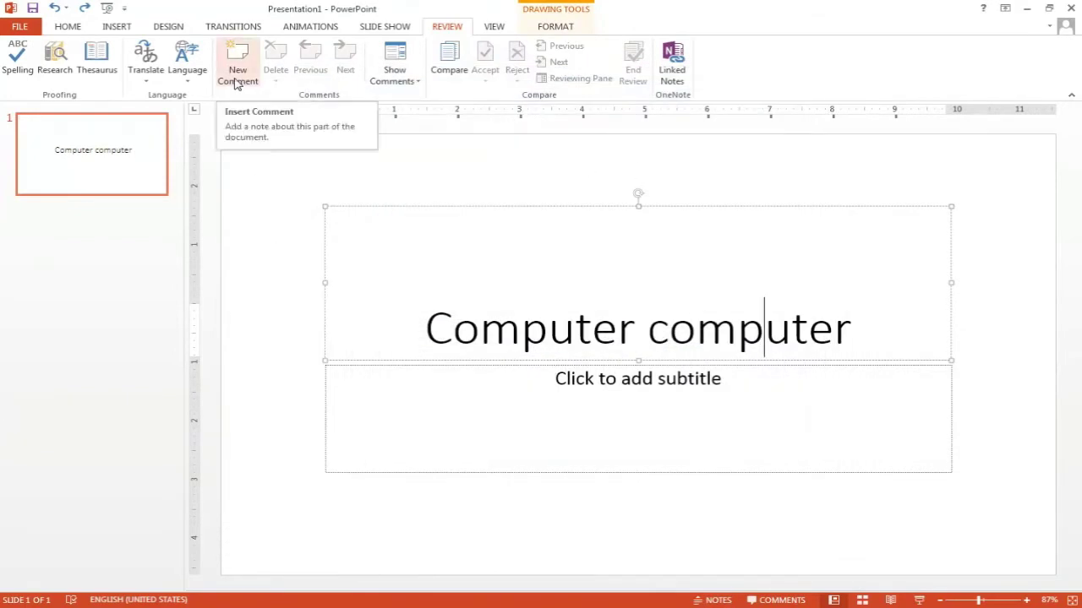
# Step: Create a new presentation from the Modern presentation template under Business templates
pyautogui.click(25, 27)
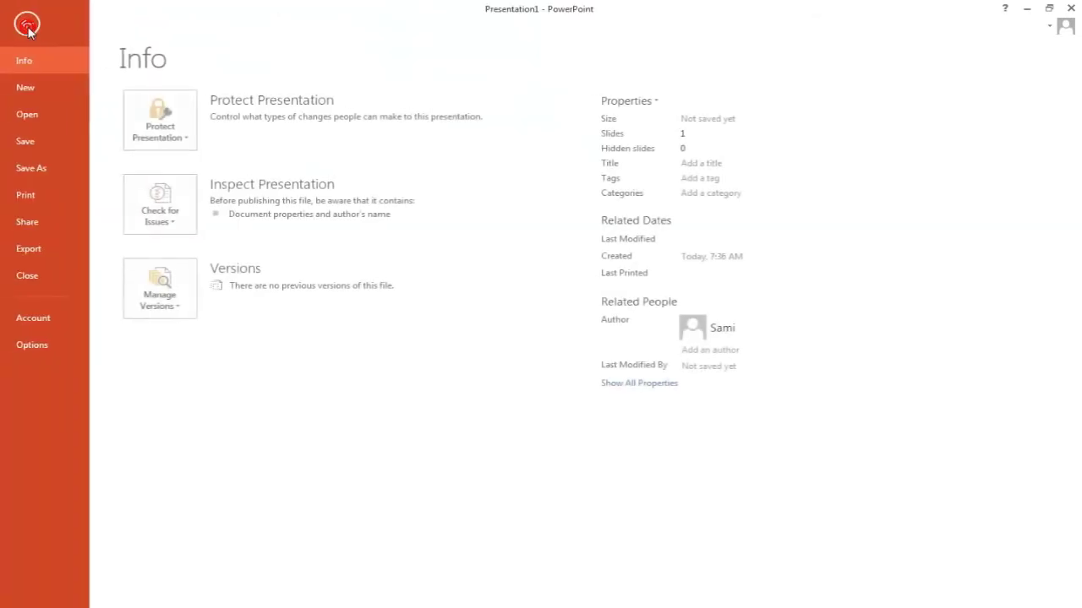
pyautogui.click(34, 86)
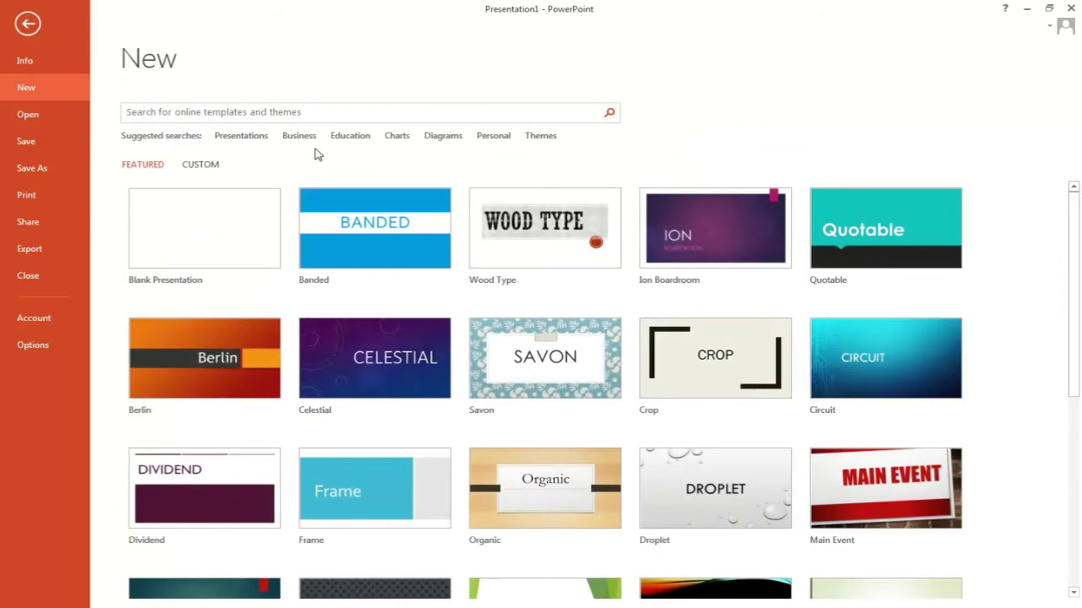
pyautogui.click(299, 136)
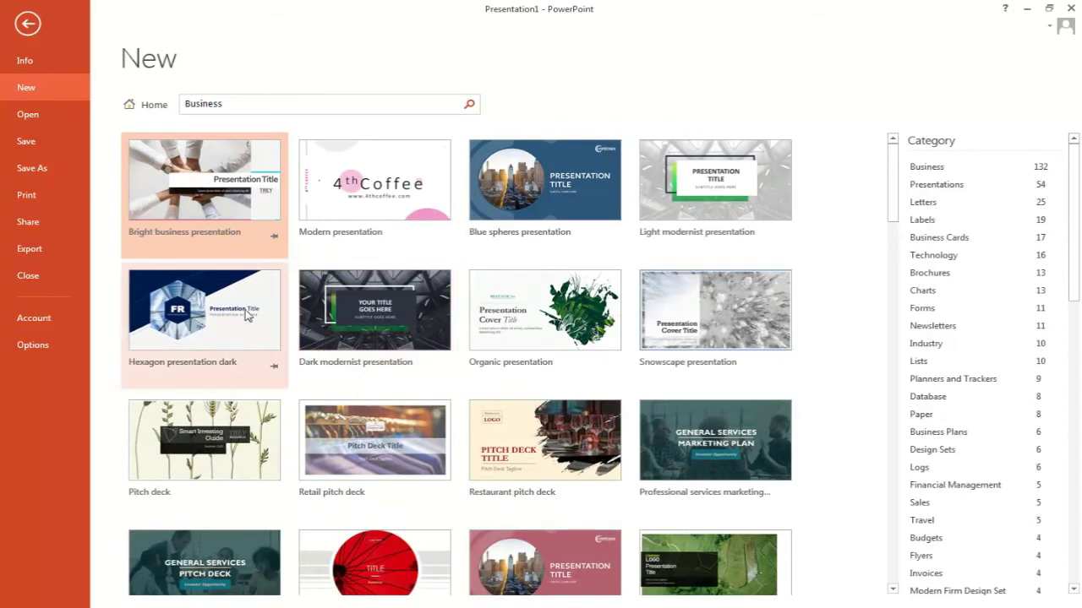
pyautogui.click(391, 188)
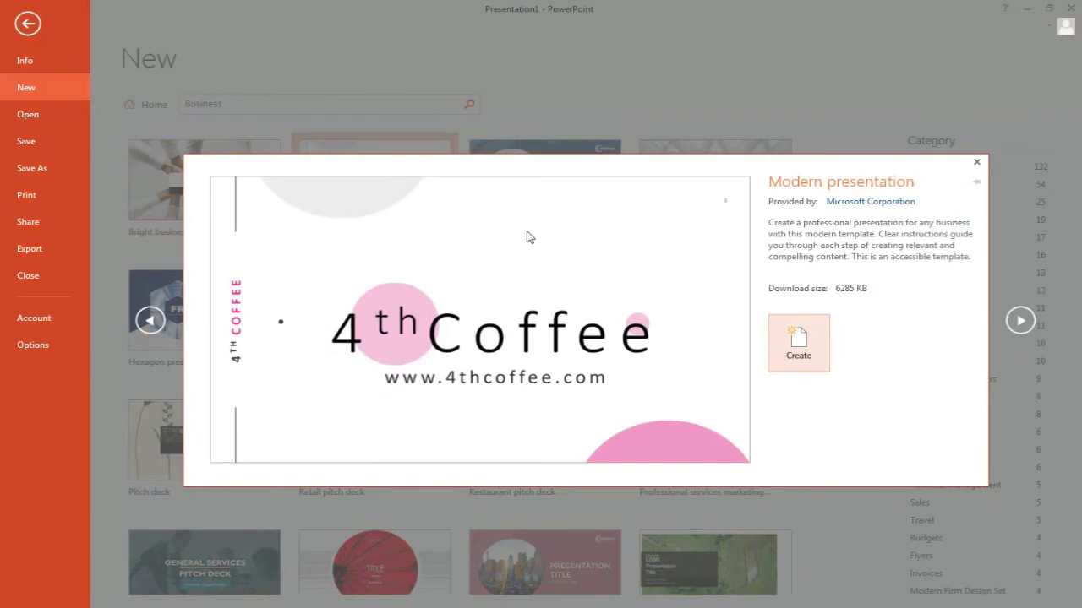
pyautogui.click(817, 357)
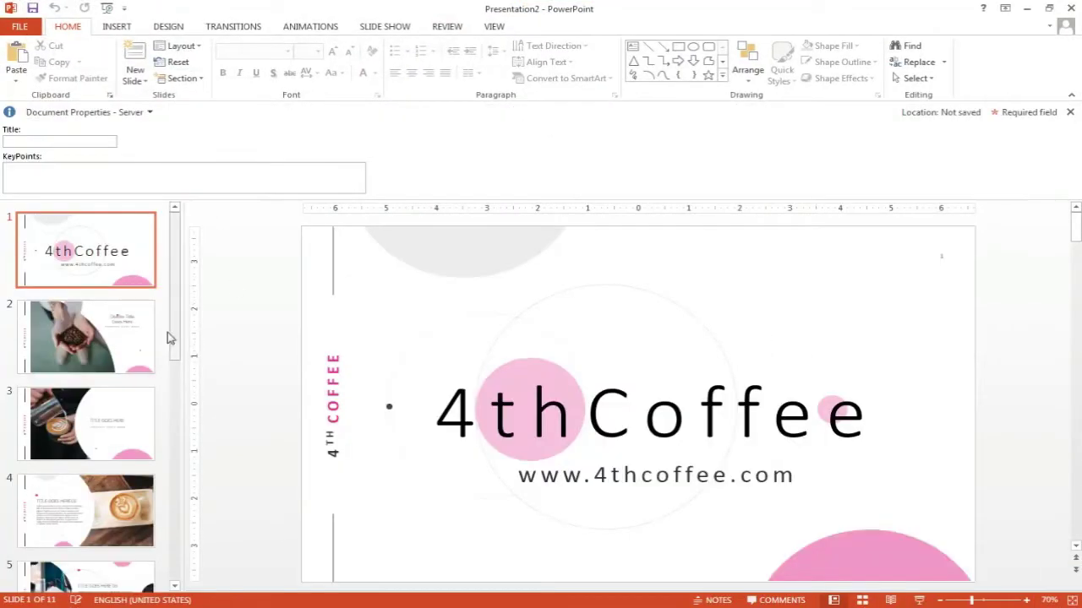
# Step: Add a new comment to the subtitle on slide 3
pyautogui.click(1070, 112)
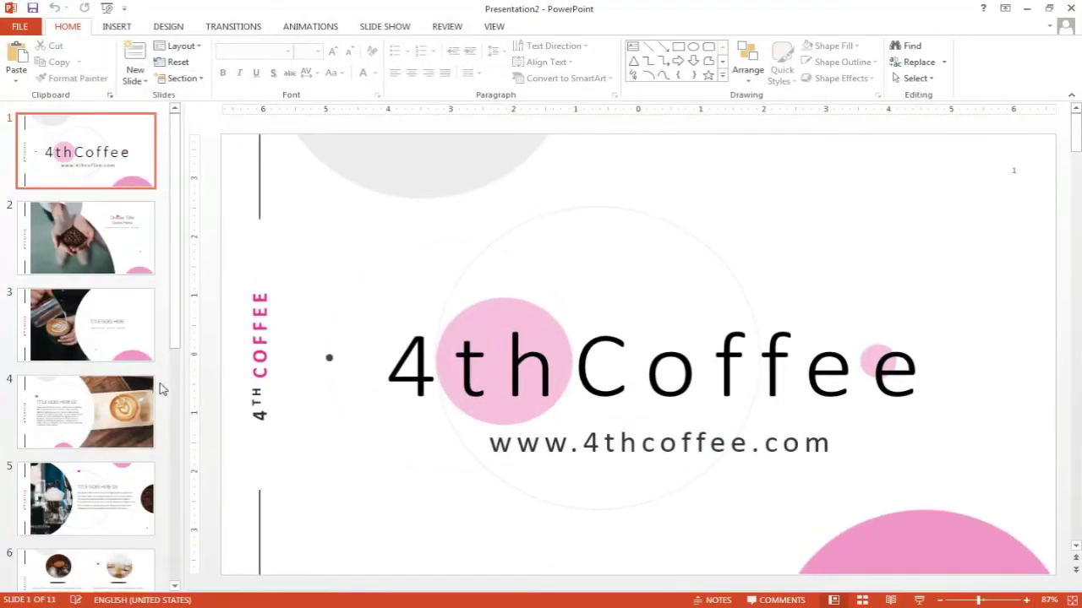
pyautogui.click(99, 351)
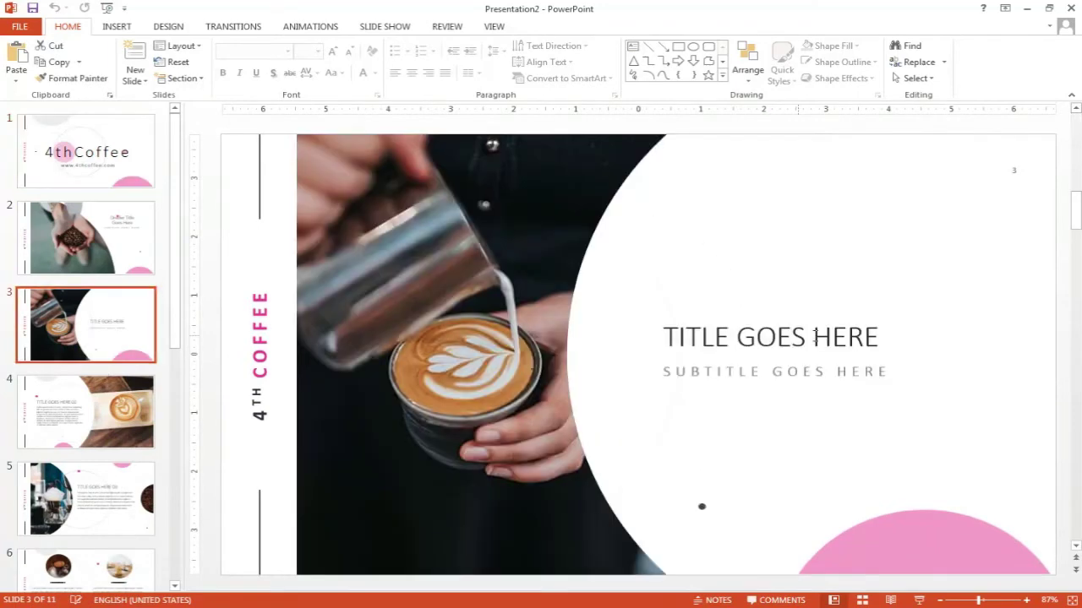
pyautogui.click(889, 365)
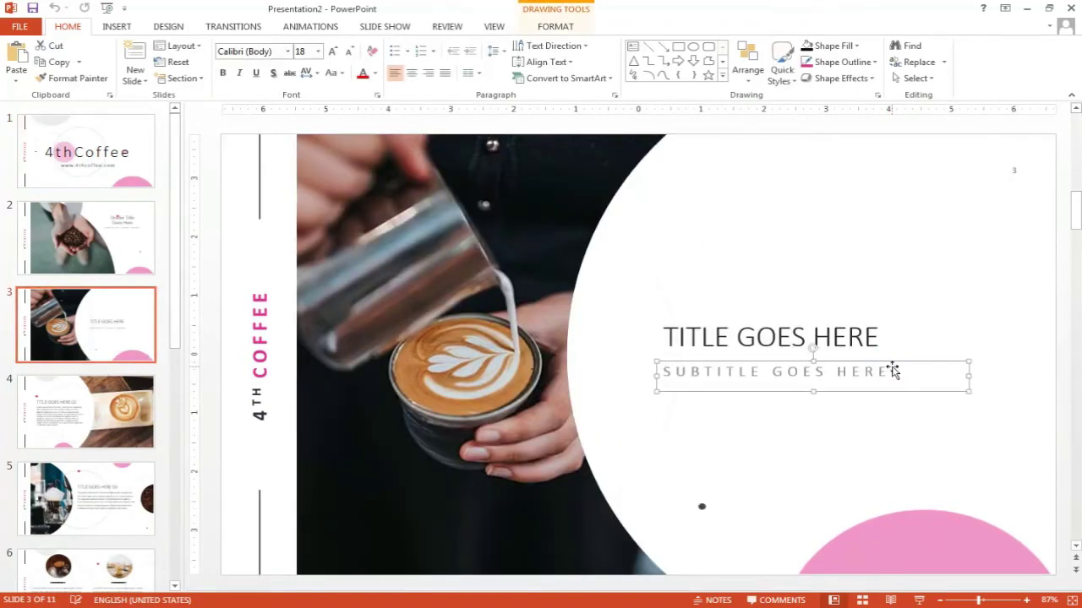
pyautogui.click(889, 371)
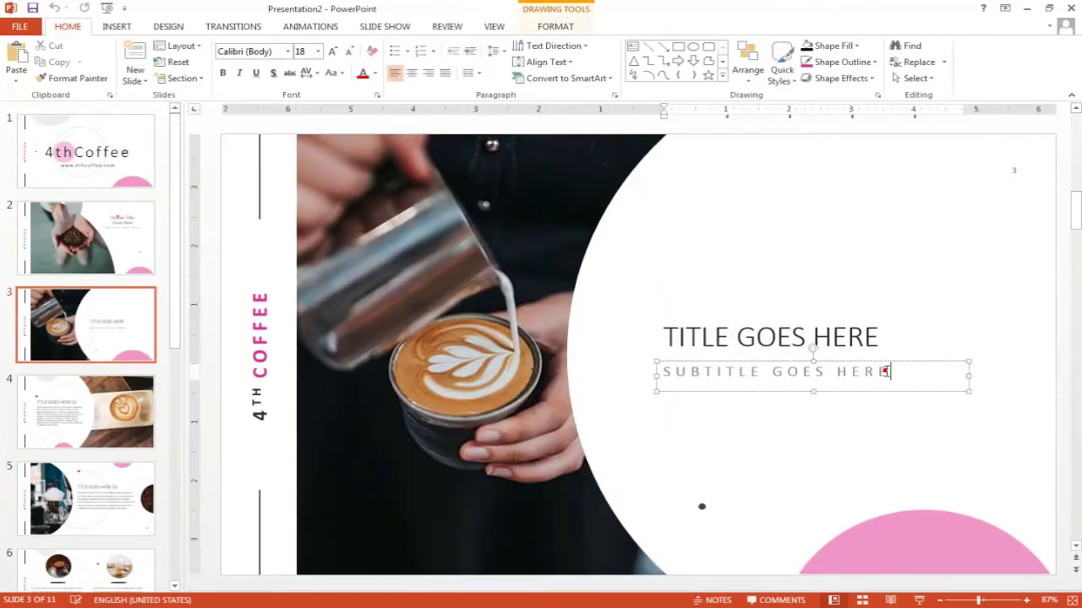
pyautogui.click(445, 26)
pyautogui.click(241, 78)
pyautogui.write('This is first sample comment')
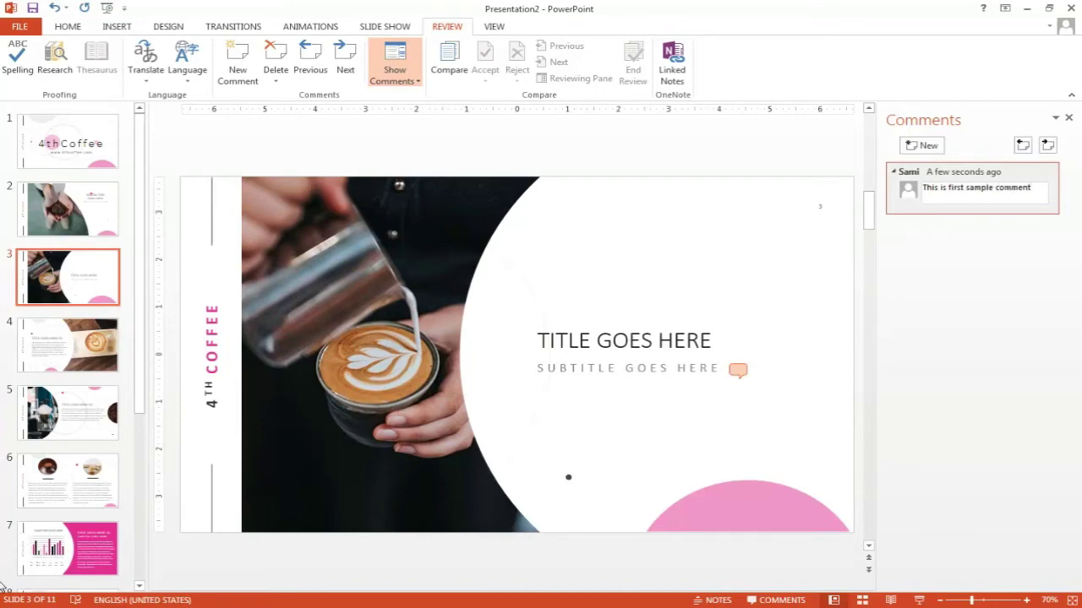
# Step: Comment 'This is second sample comment' on slide 7's body text, then go to slide 4
pyautogui.click(67, 549)
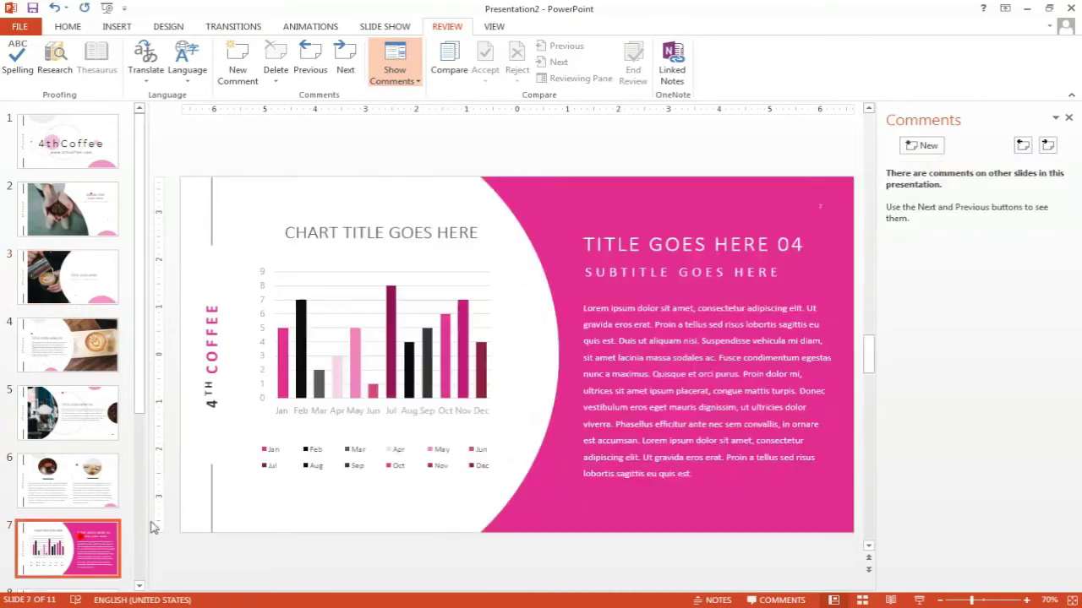
pyautogui.click(713, 474)
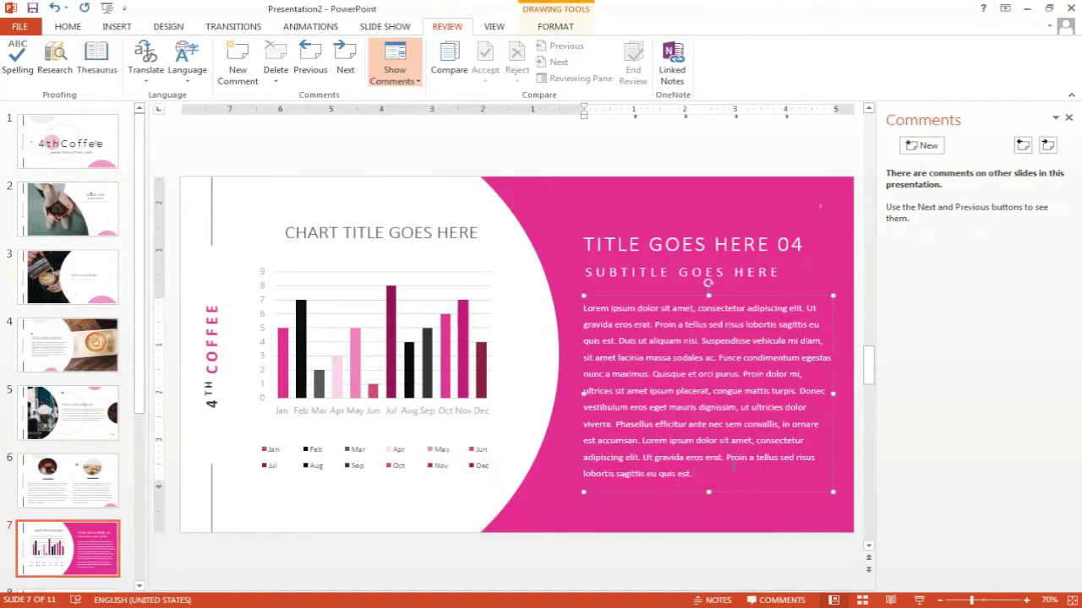
pyautogui.click(232, 58)
pyautogui.write('This is second sample comment')
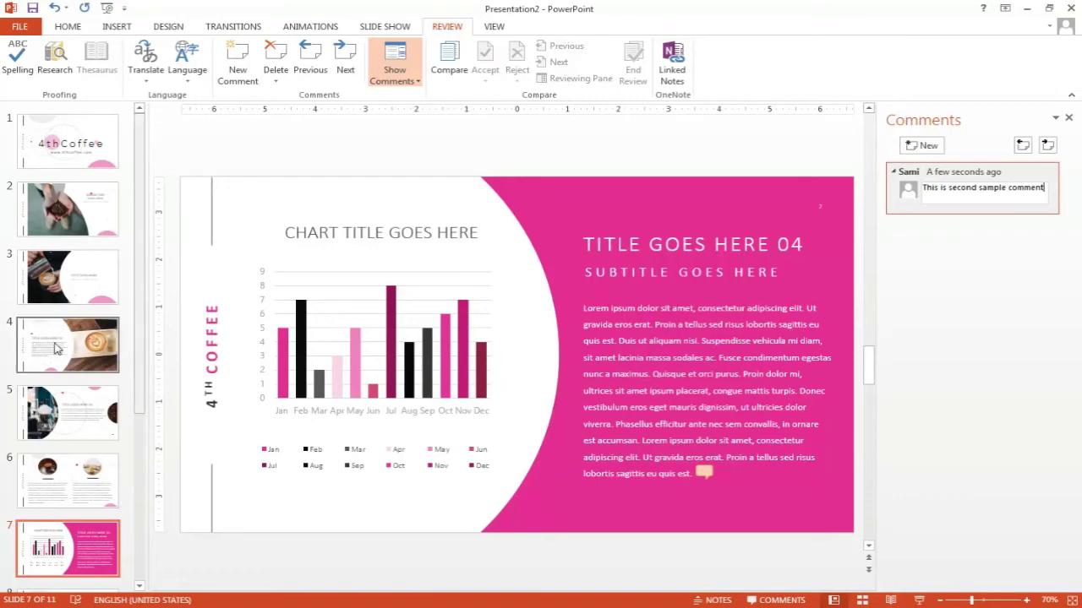
pyautogui.click(74, 347)
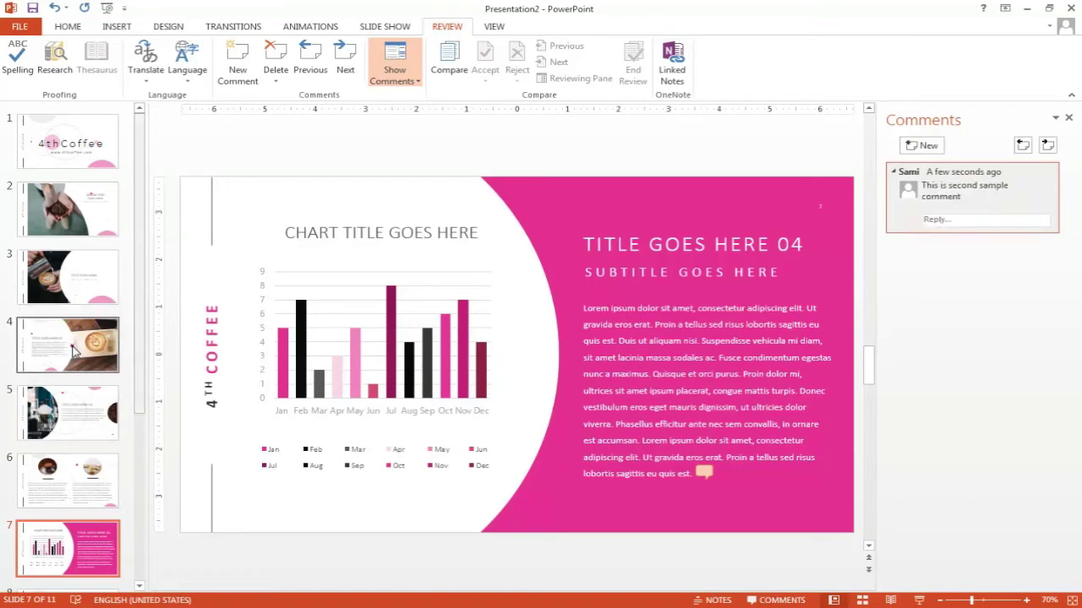
# Step: Add the comment 'This is third sample comment' to slide 4's body text and close the Comments pane
pyautogui.click(397, 429)
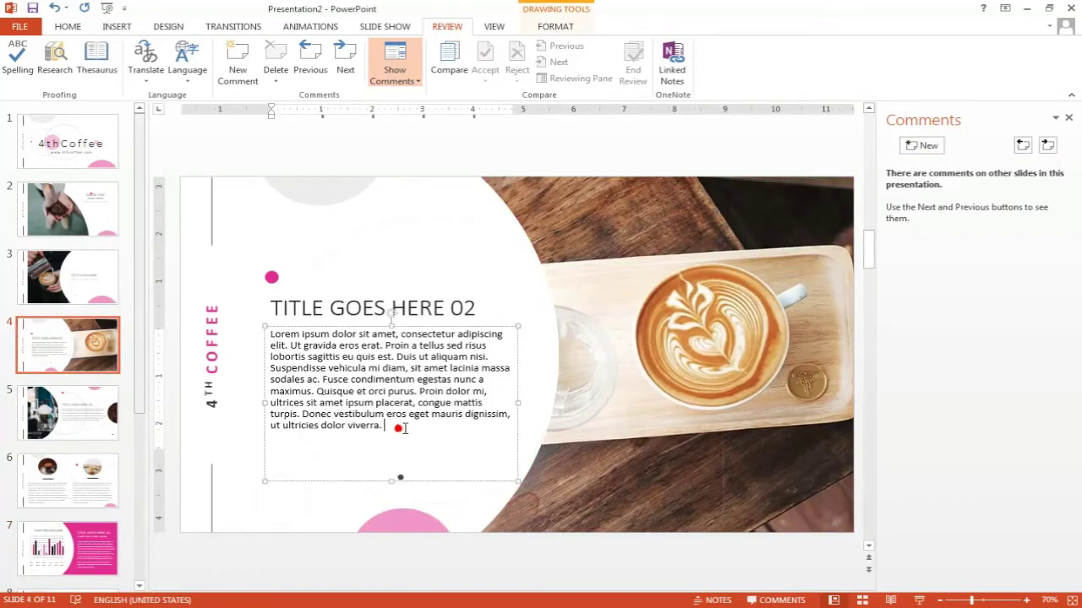
pyautogui.click(237, 63)
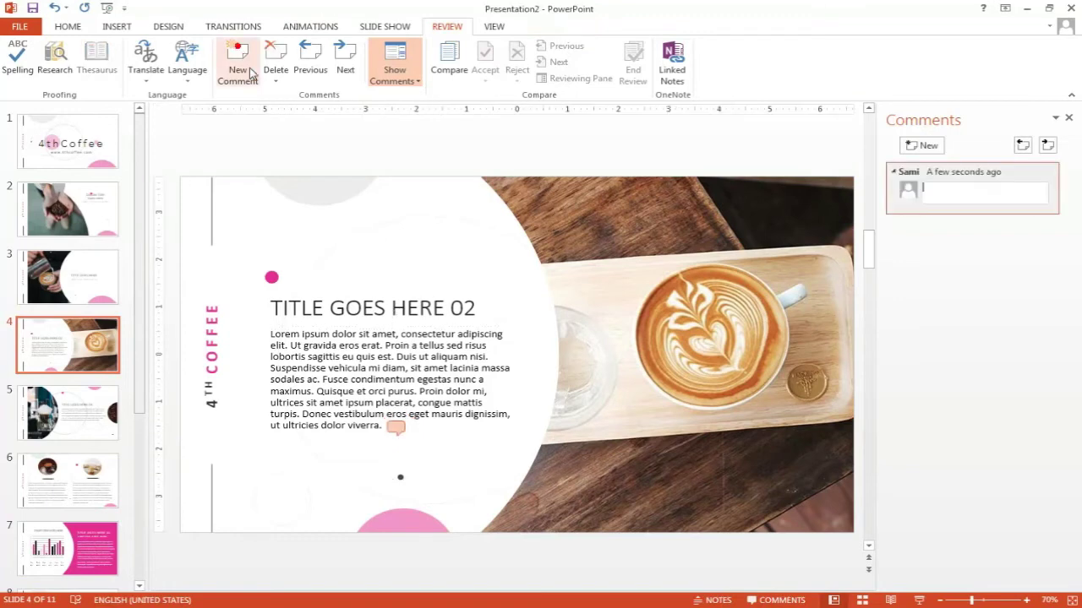
pyautogui.write('This is third sample comment')
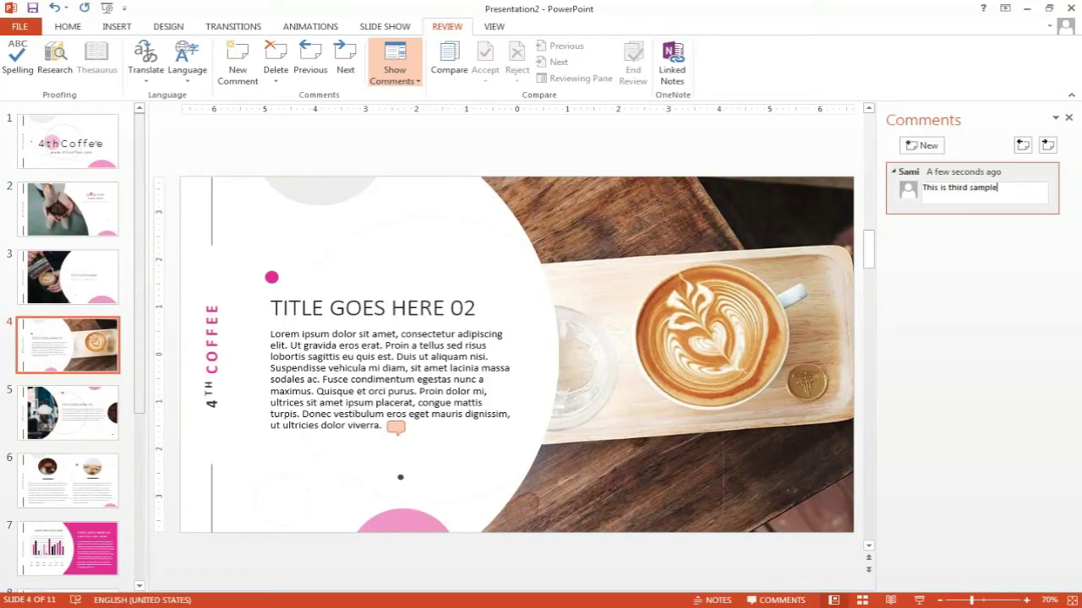
pyautogui.click(560, 162)
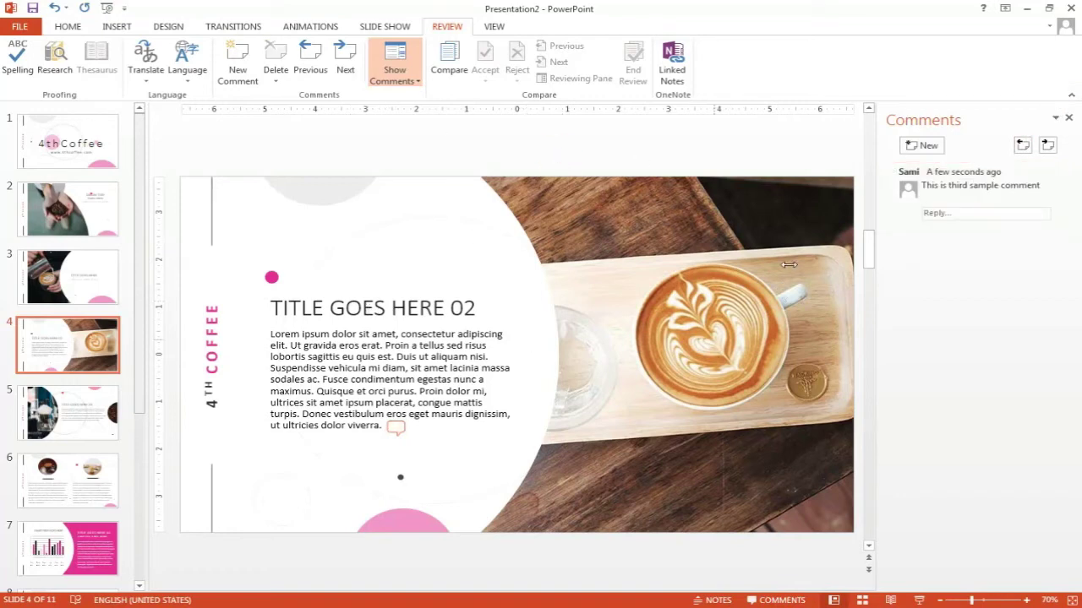
pyautogui.click(1068, 117)
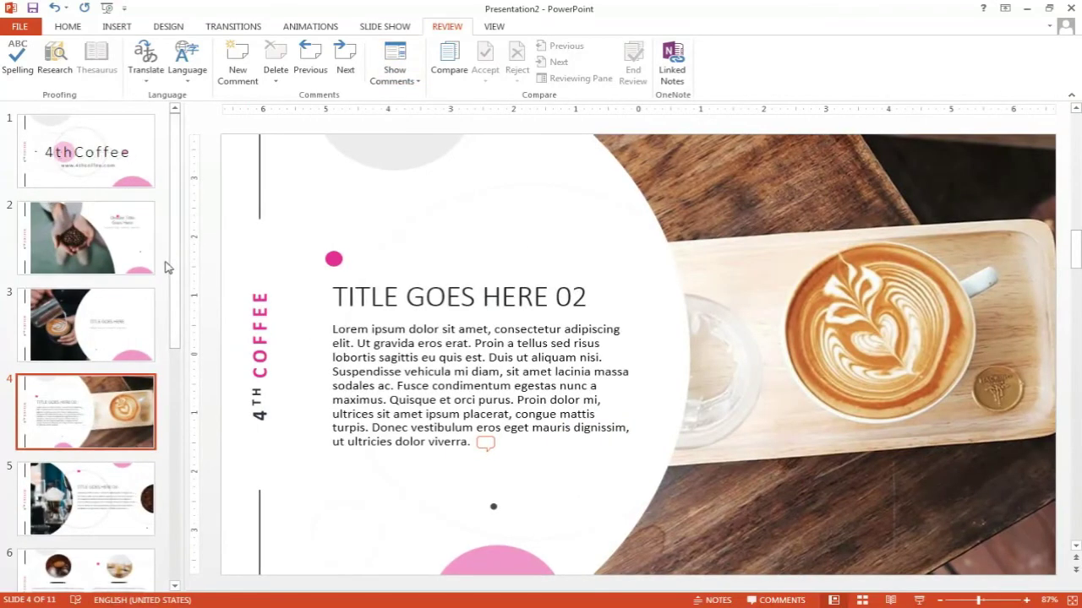
# Step: From slide 1, show comments again and step through those on slides 3, 4 and 7
pyautogui.press('Home')
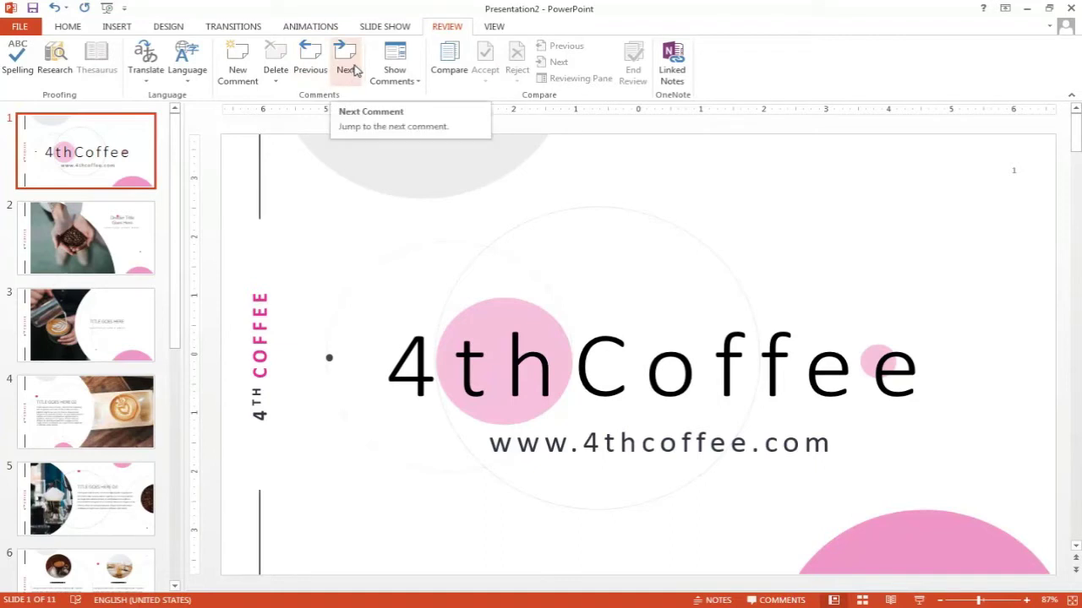
pyautogui.click(415, 83)
pyautogui.click(418, 95)
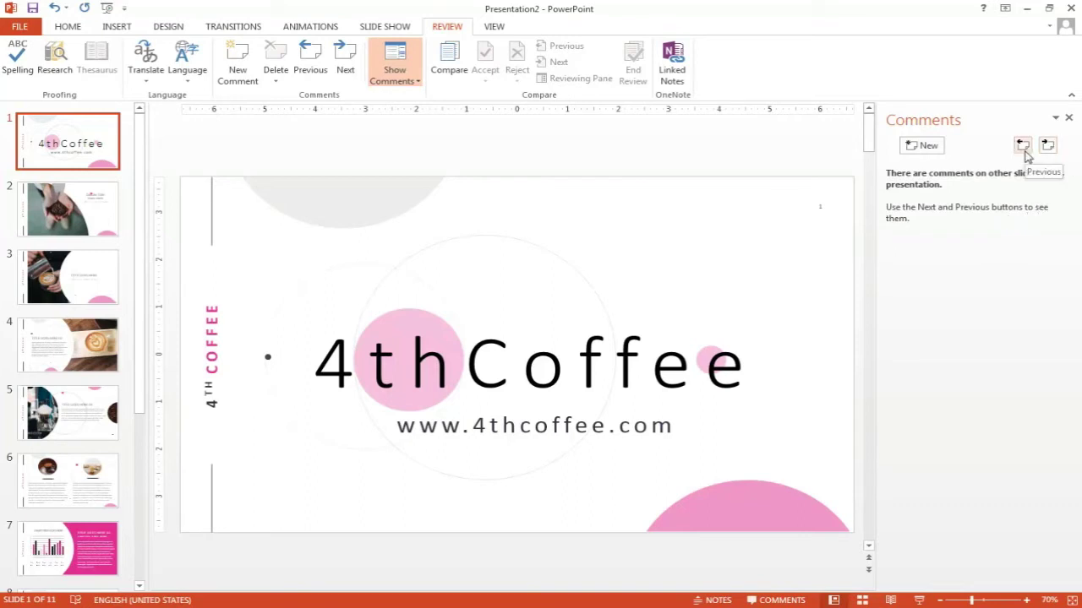
pyautogui.click(350, 57)
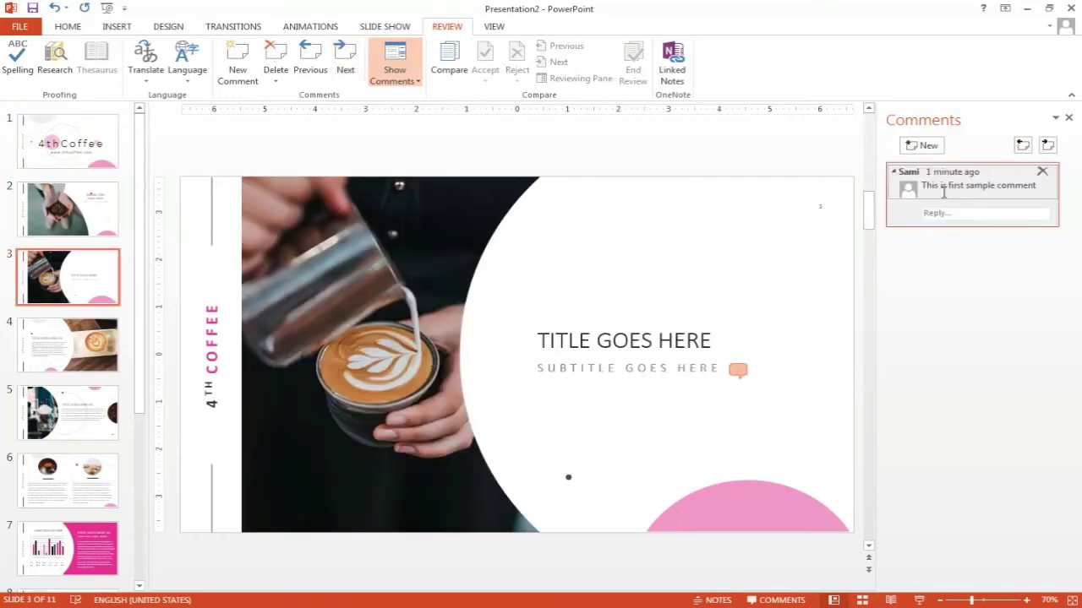
pyautogui.click(346, 59)
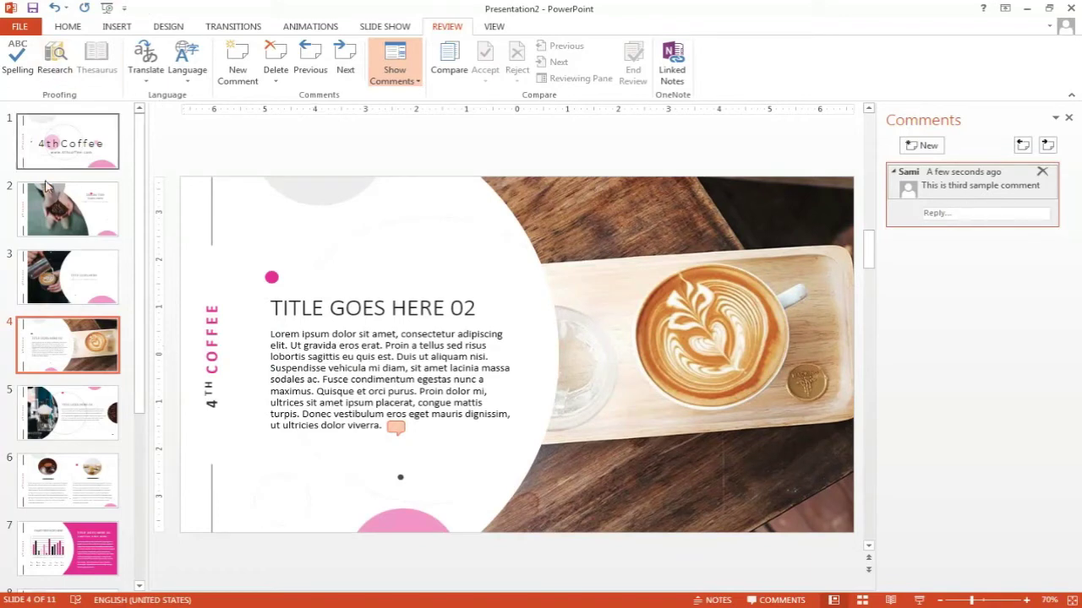
pyautogui.click(344, 64)
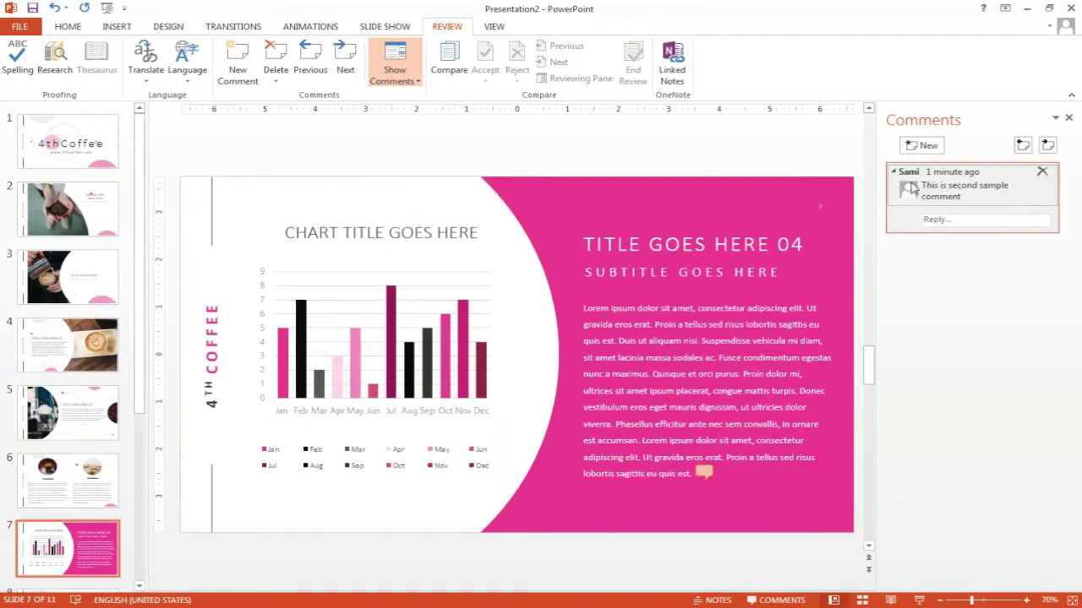
# Step: Delete all comments and ink in the presentation, confirm with Yes, and return to slide 1
pyautogui.click(275, 76)
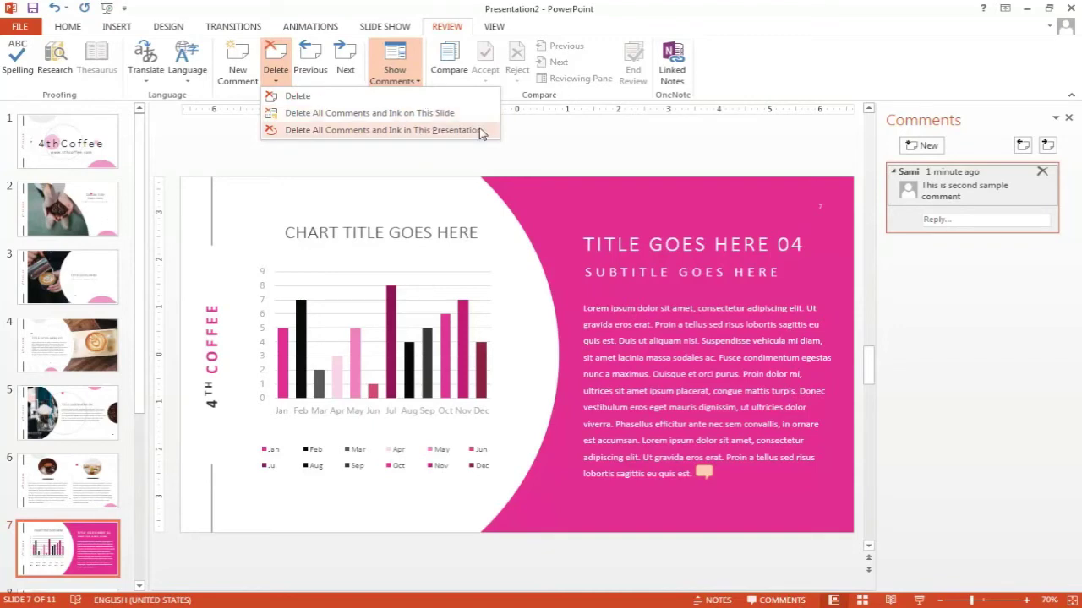
pyautogui.click(480, 130)
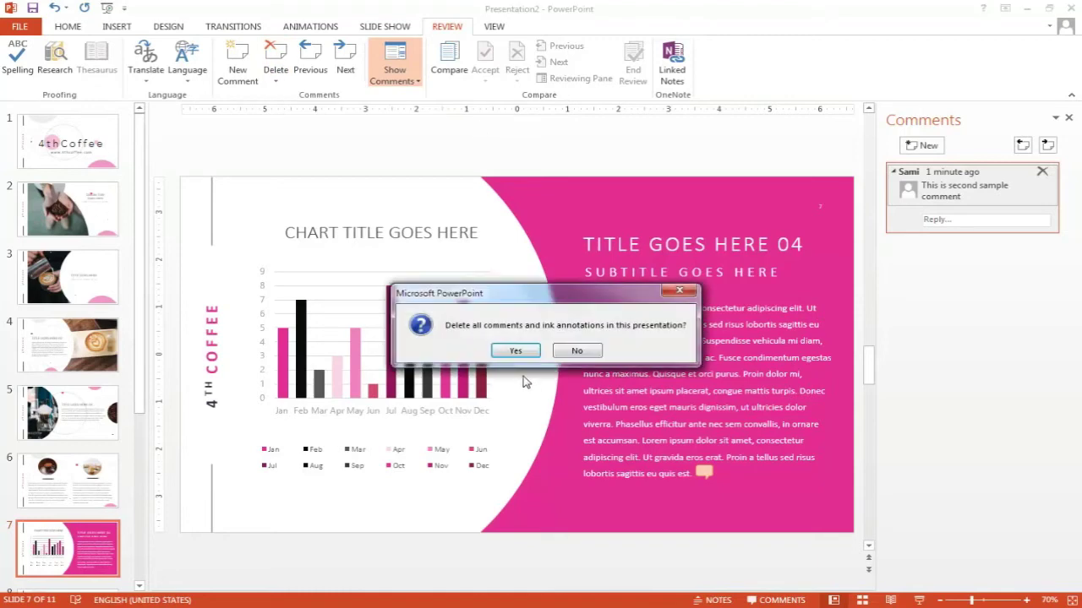
pyautogui.click(515, 351)
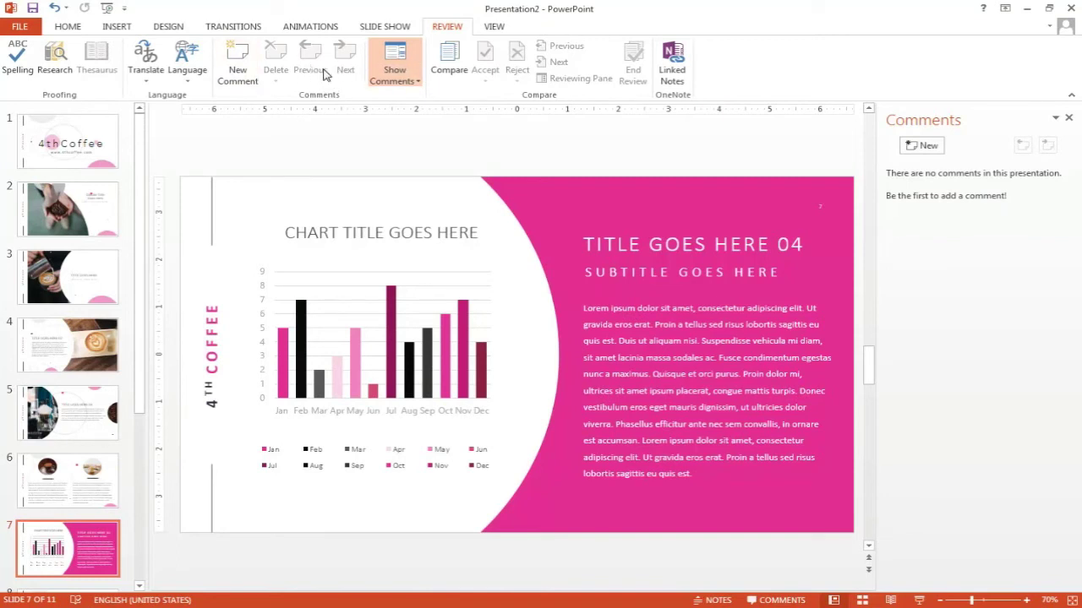
pyautogui.press('Home')
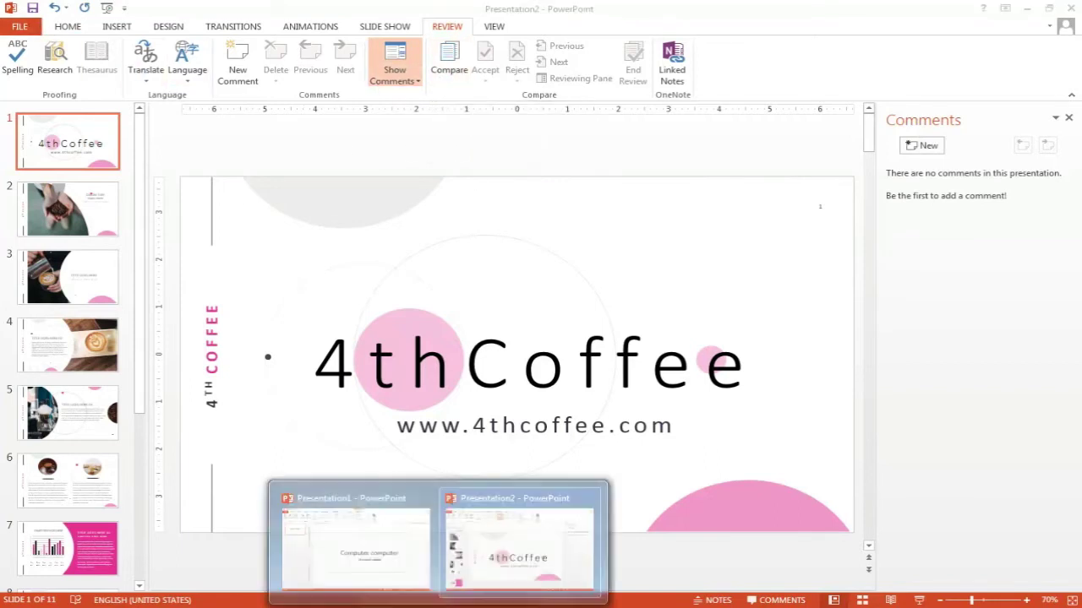
# Step: Switch to the Presentation1 window and apply the purple theme
pyautogui.click(435, 604)
pyautogui.click(392, 530)
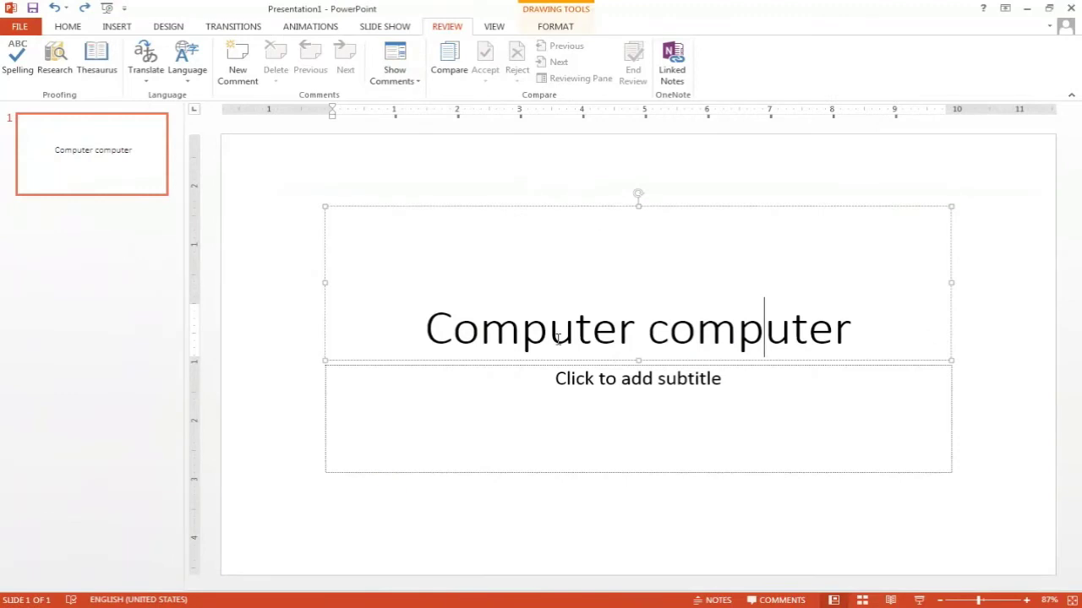
pyautogui.click(655, 303)
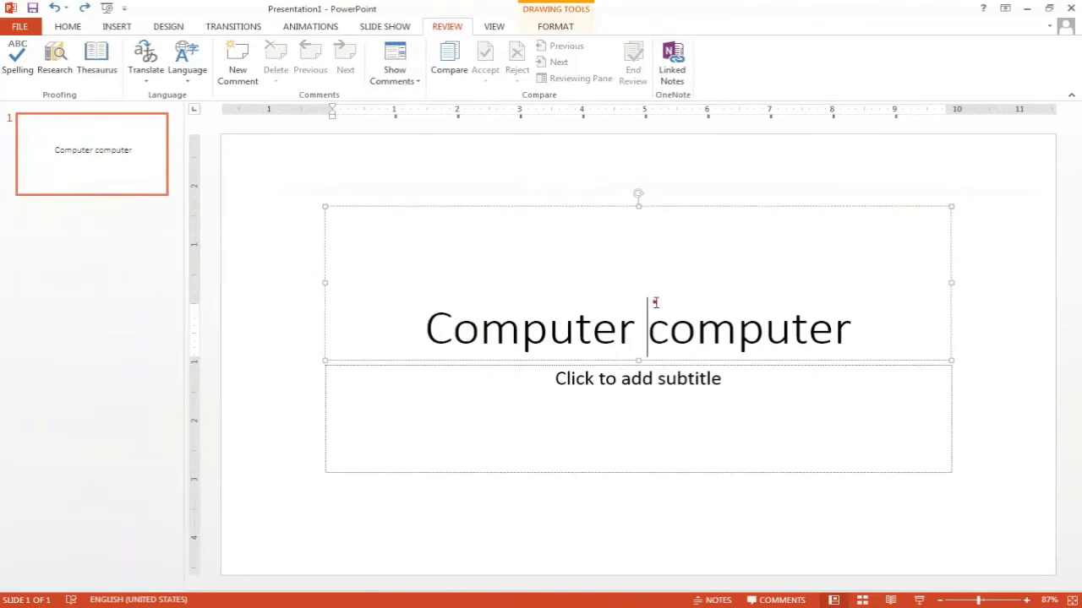
pyautogui.click(169, 26)
pyautogui.click(455, 68)
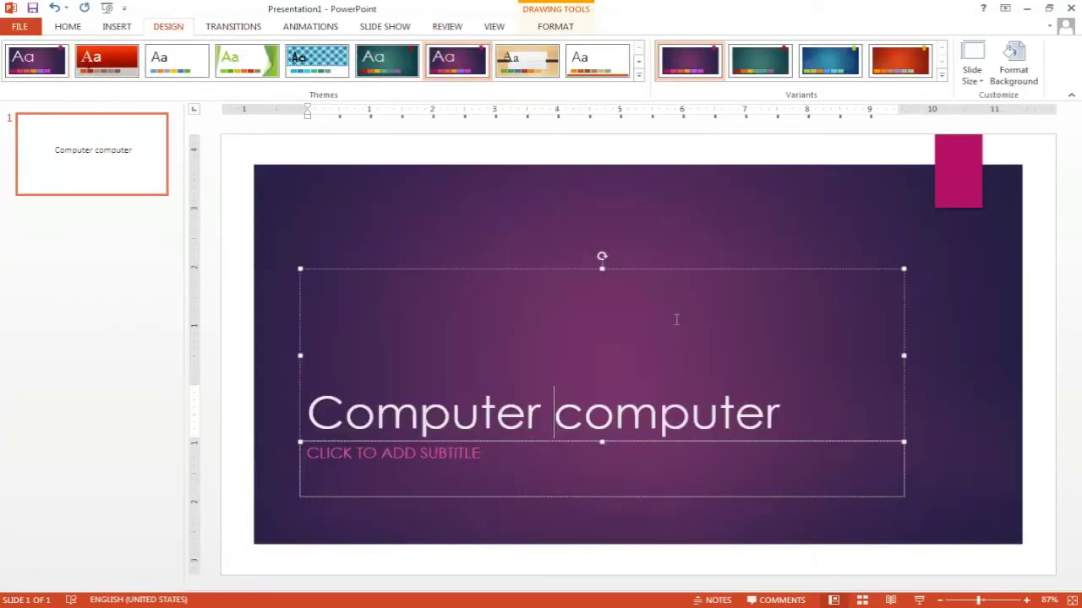
# Step: Duplicate slide 1 and retitle the copy 'Second Slide'
pyautogui.rightClick(112, 169)
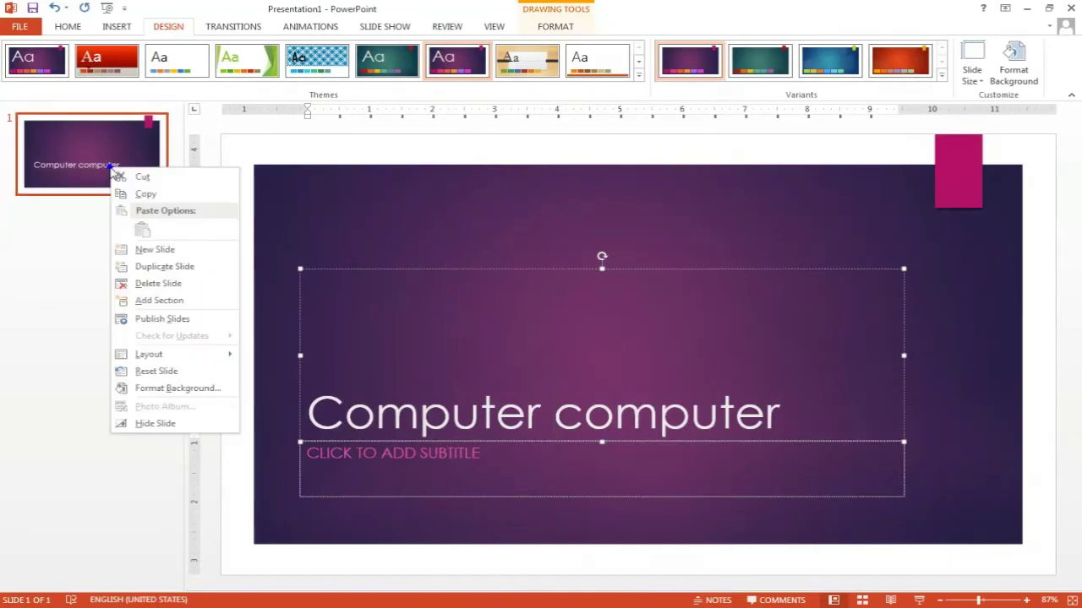
pyautogui.click(154, 267)
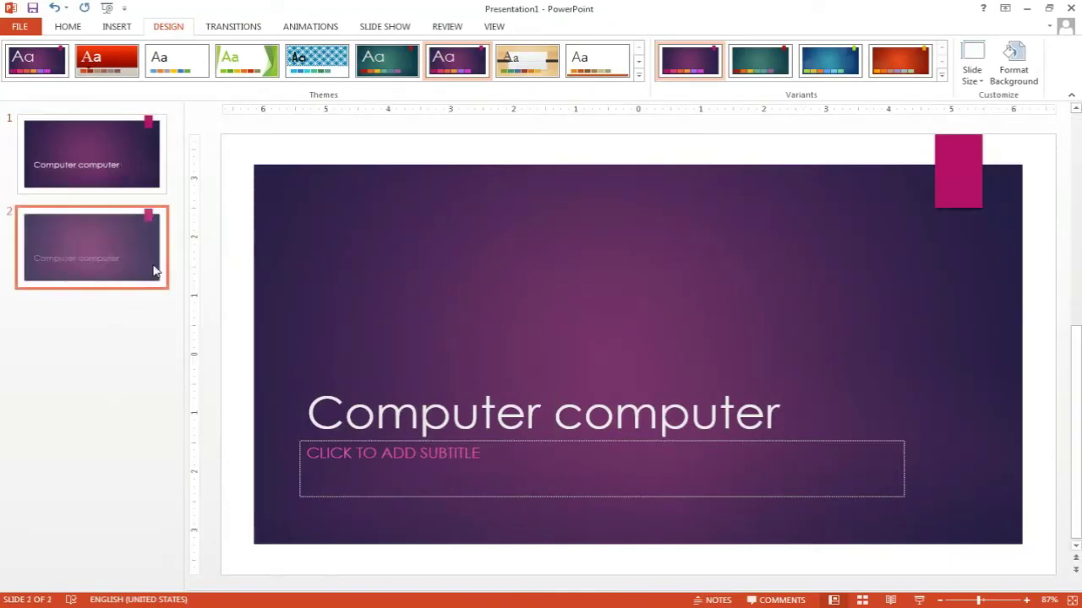
pyautogui.click(582, 414)
pyautogui.tripleClick(797, 421)
pyautogui.write('S')
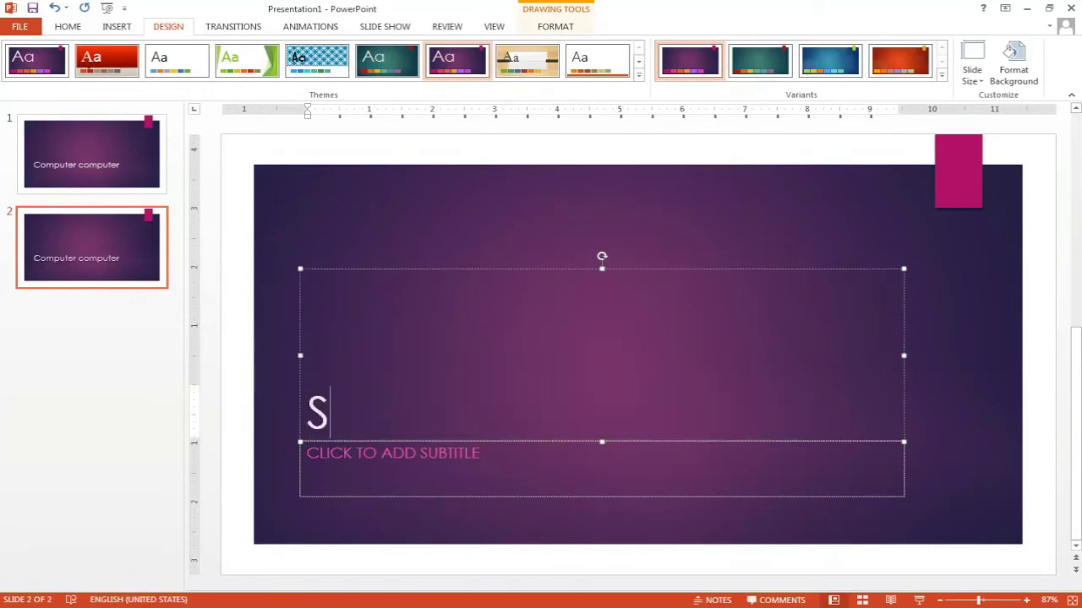
pyautogui.write('econd Slide')
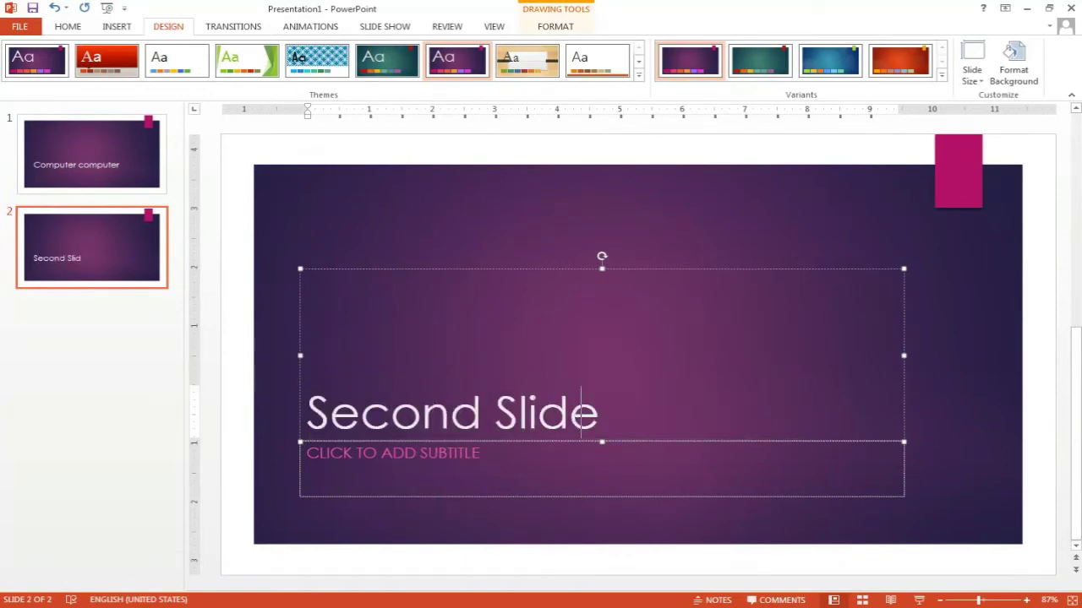
pyautogui.click(135, 333)
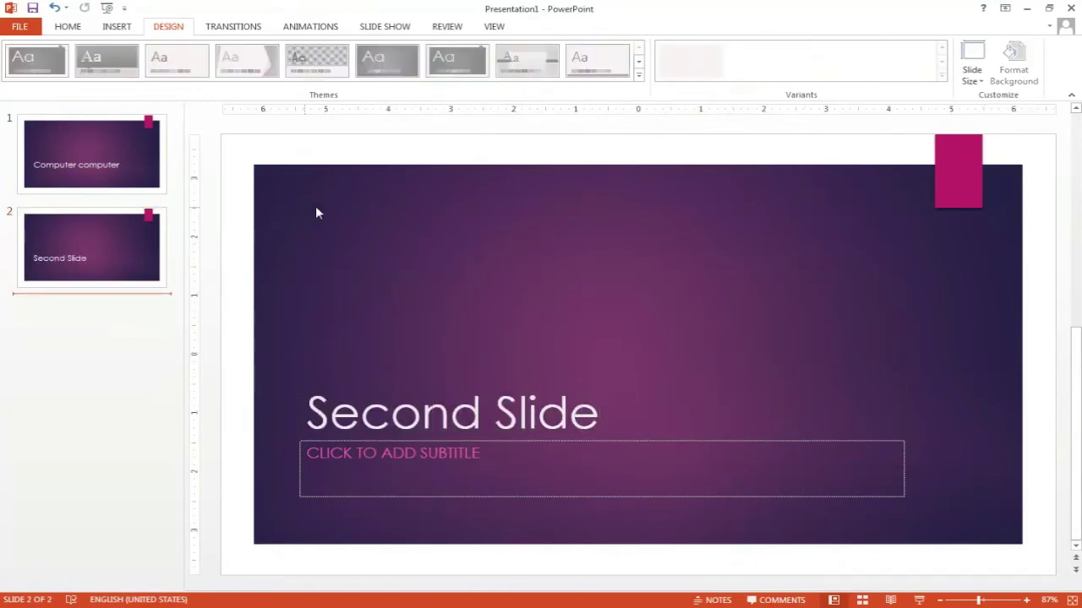
# Step: Save the two-slide presentation to the Desktop as presentation1
pyautogui.click(32, 8)
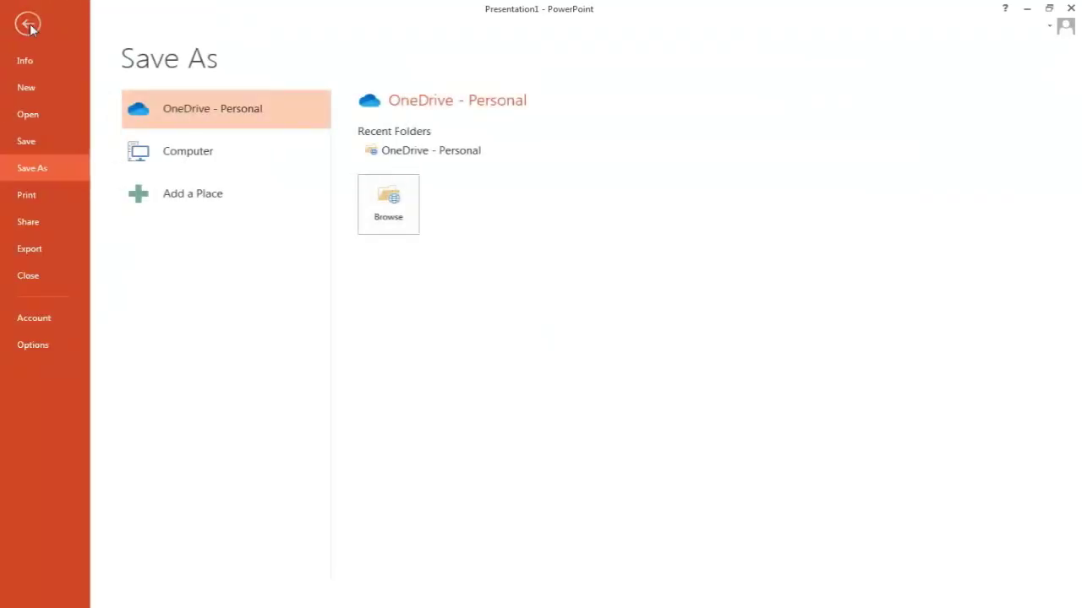
pyautogui.click(177, 153)
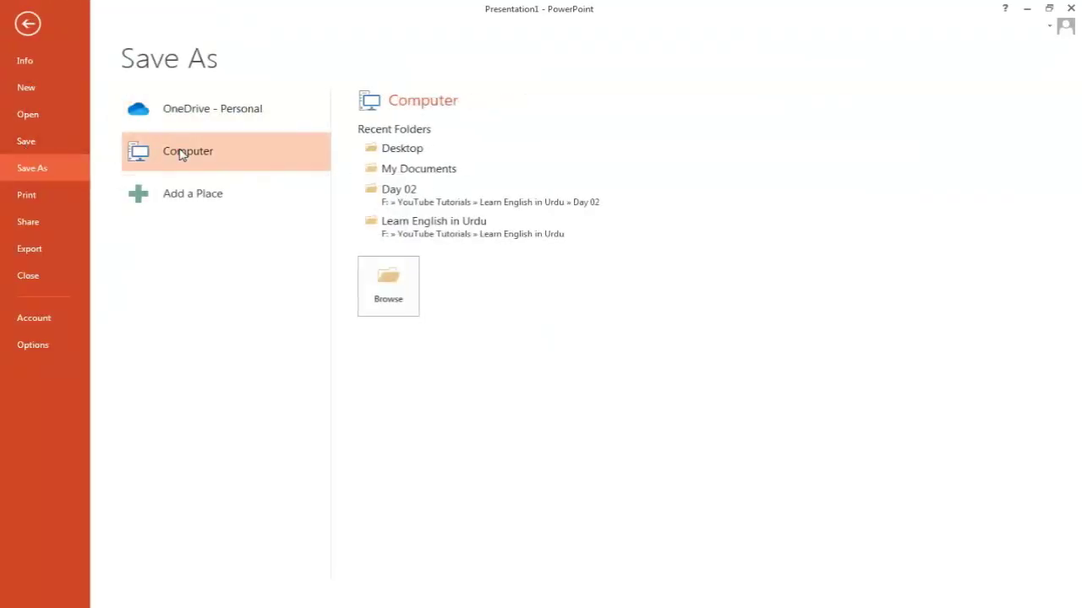
pyautogui.click(398, 148)
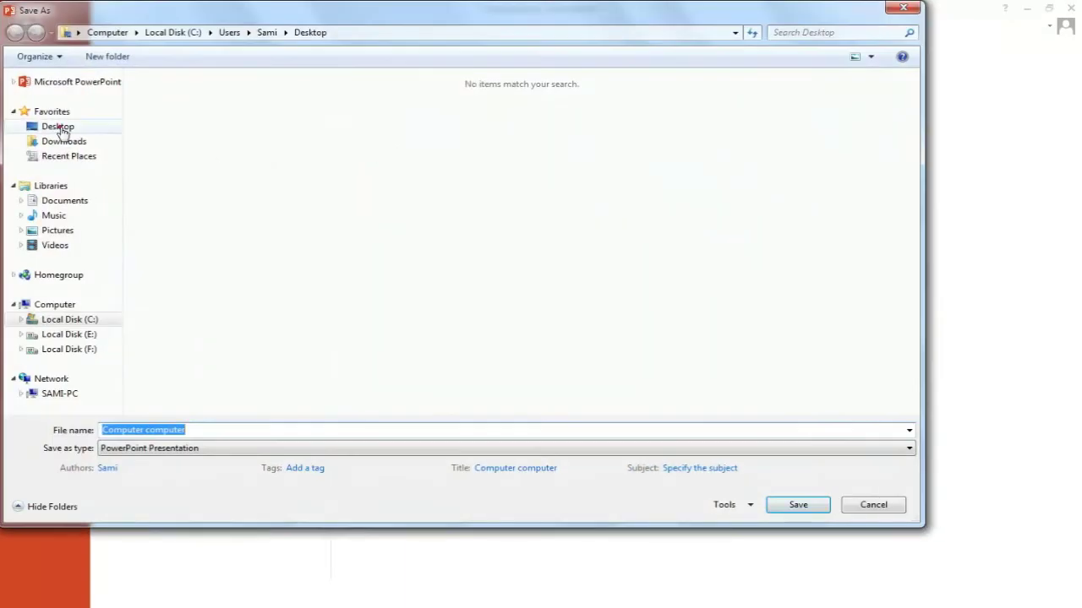
pyautogui.click(59, 128)
pyautogui.click(216, 427)
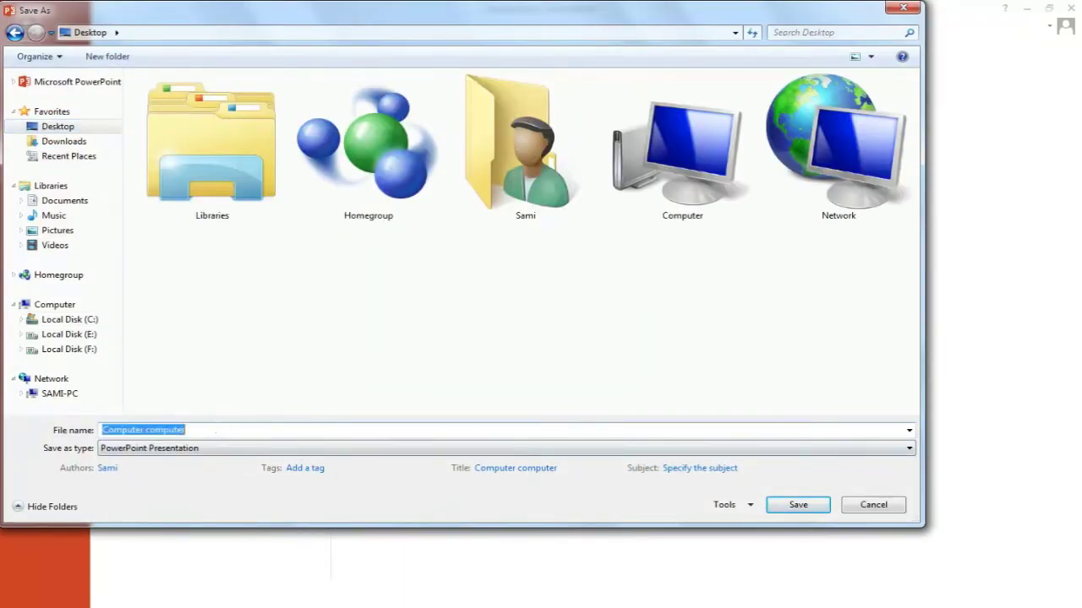
pyautogui.write('presentation1')
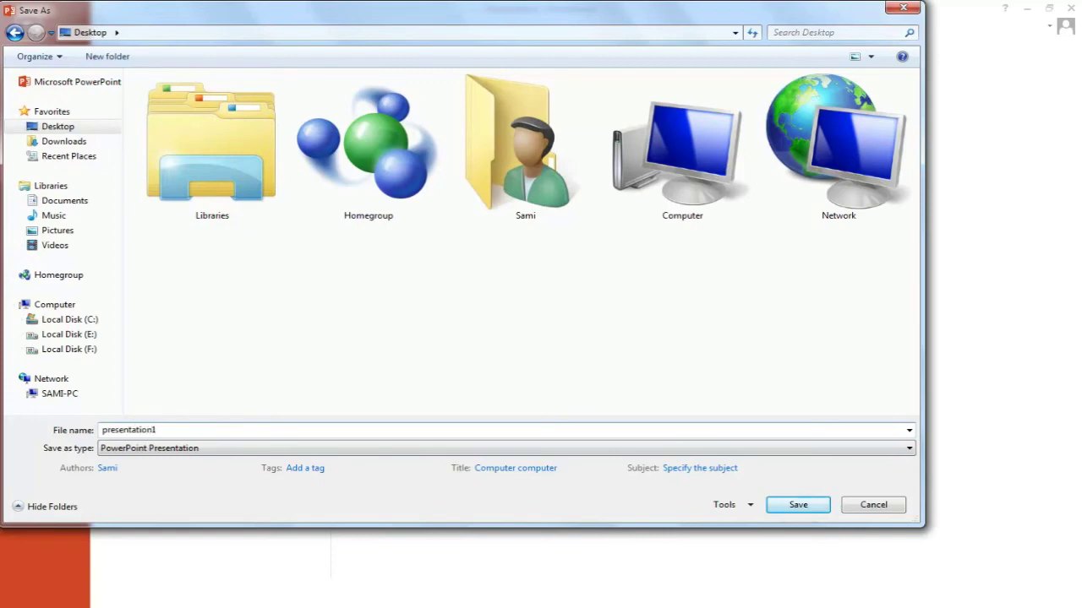
pyautogui.press('Return')
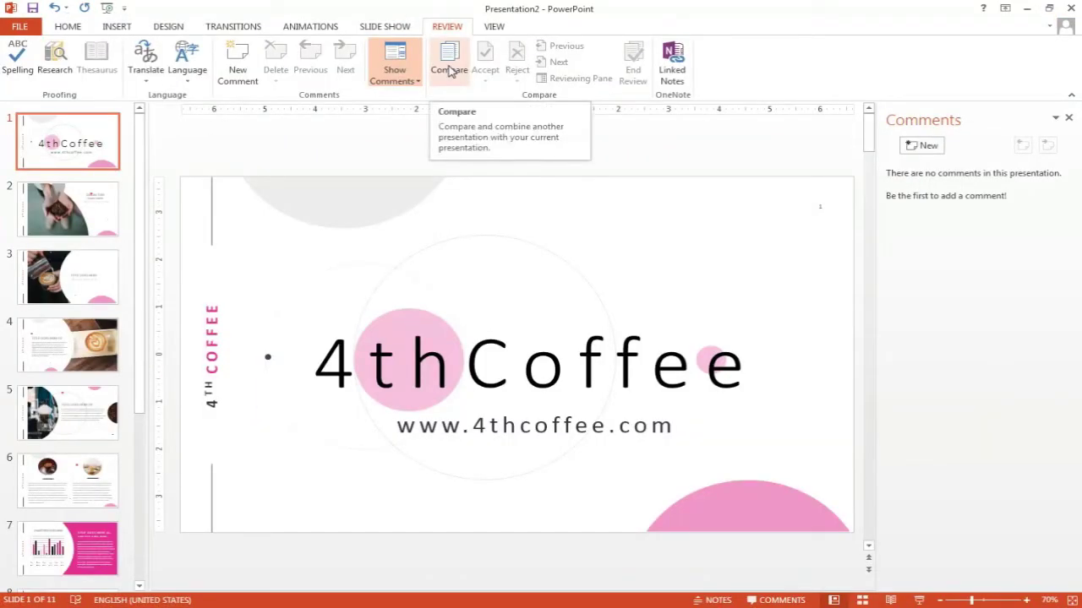
# Step: Pick presentation1 in the compare dialog and merge it into the 4thCoffee deck
pyautogui.click(449, 72)
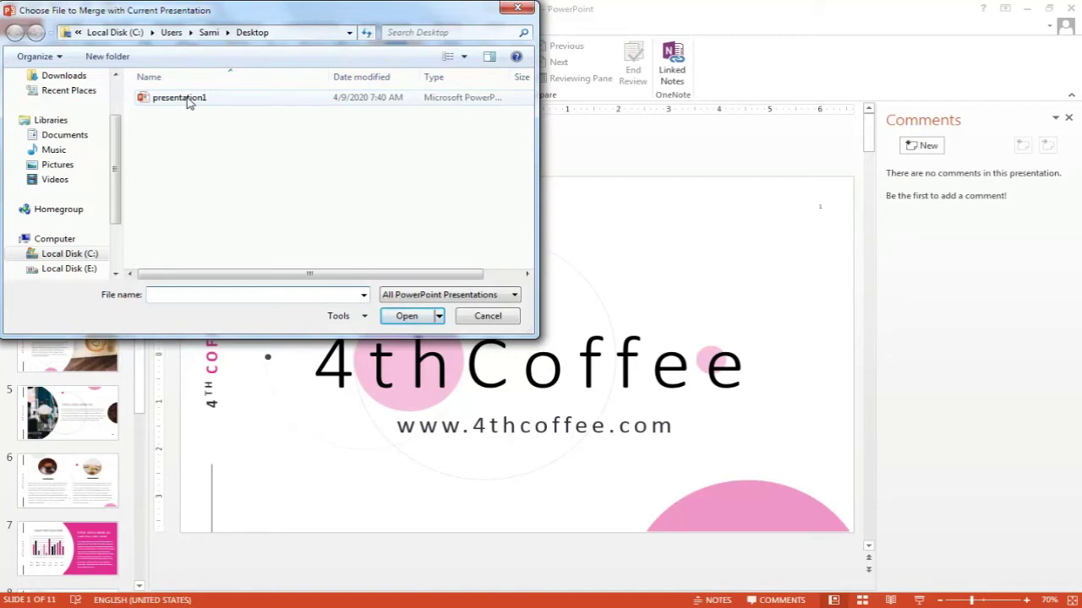
pyautogui.click(188, 99)
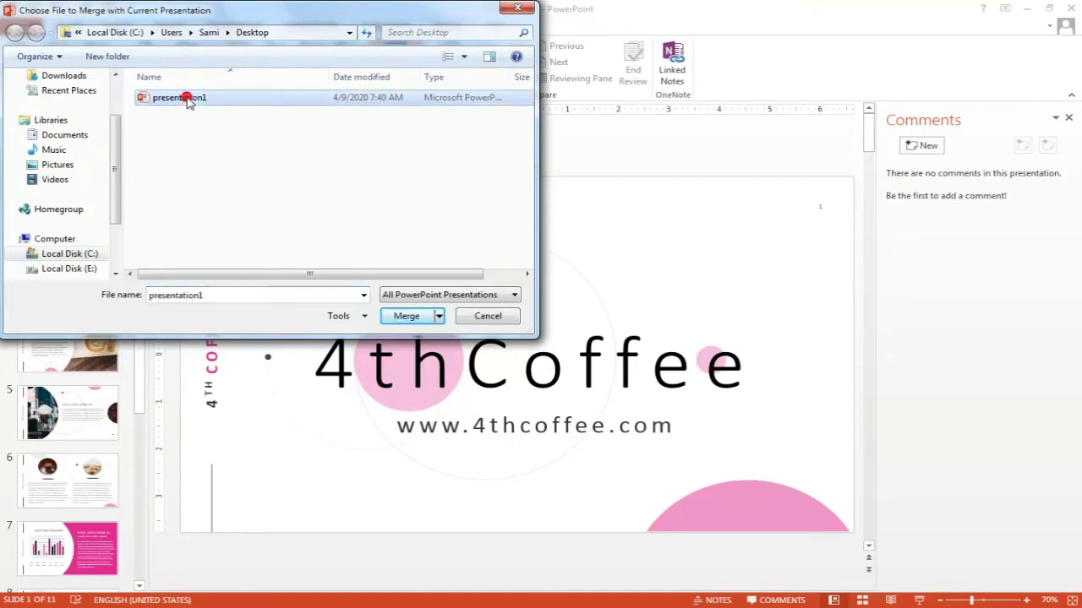
pyautogui.click(411, 316)
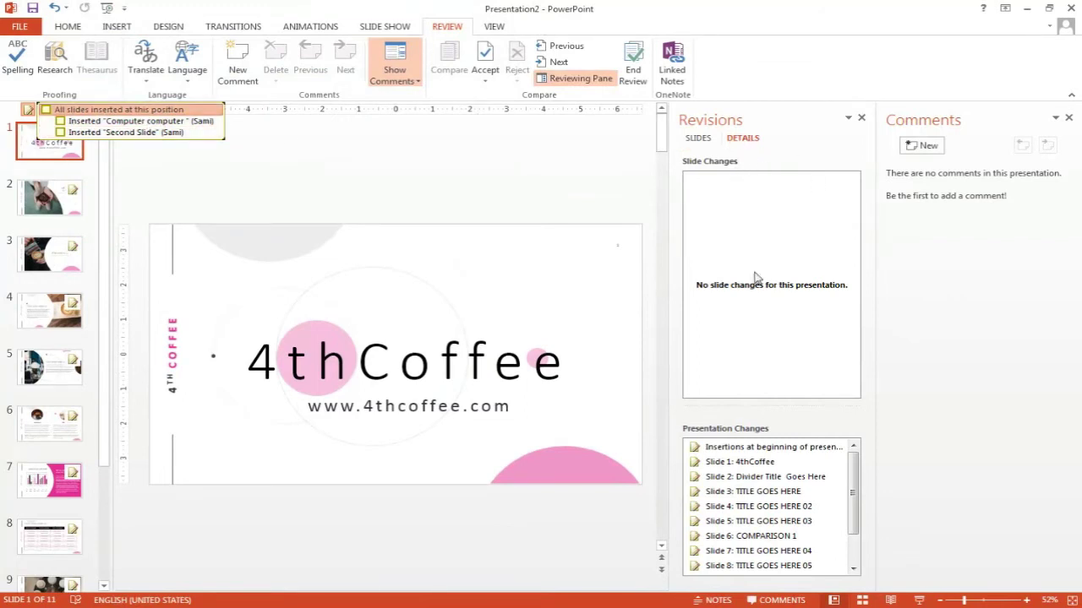
# Step: Tick the inserted Computer computer slide, then reject all merged changes
pyautogui.moveTo(852, 486); pyautogui.dragTo(746, 538)
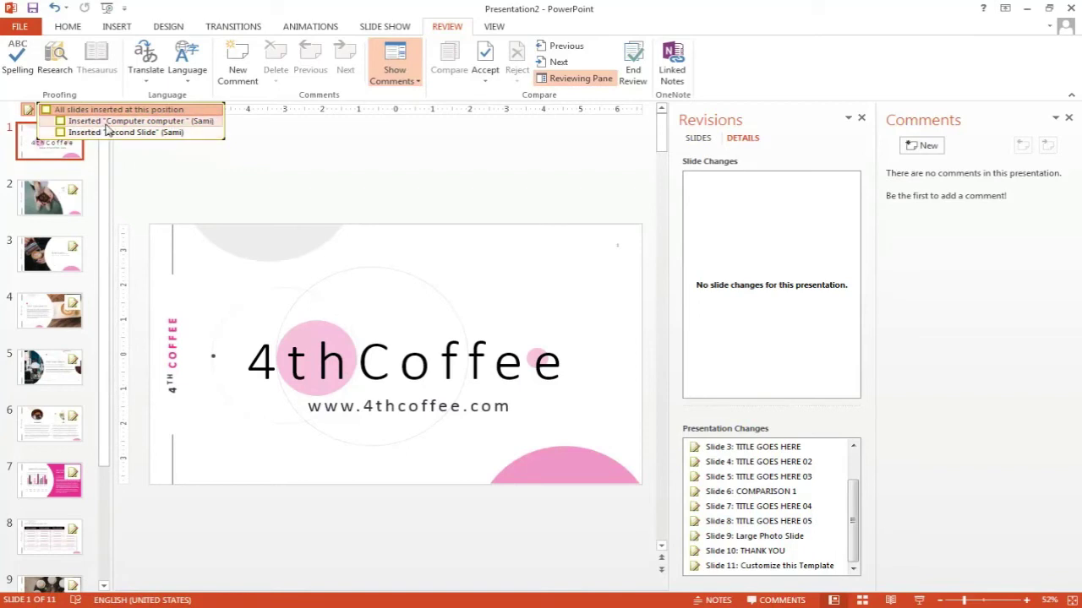
pyautogui.click(107, 122)
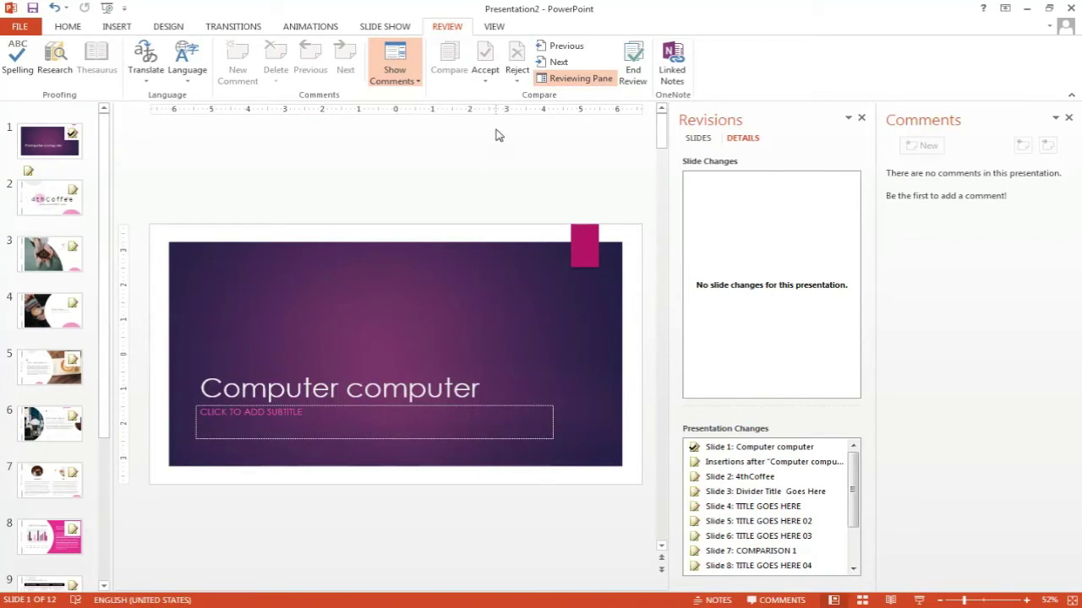
pyautogui.click(523, 79)
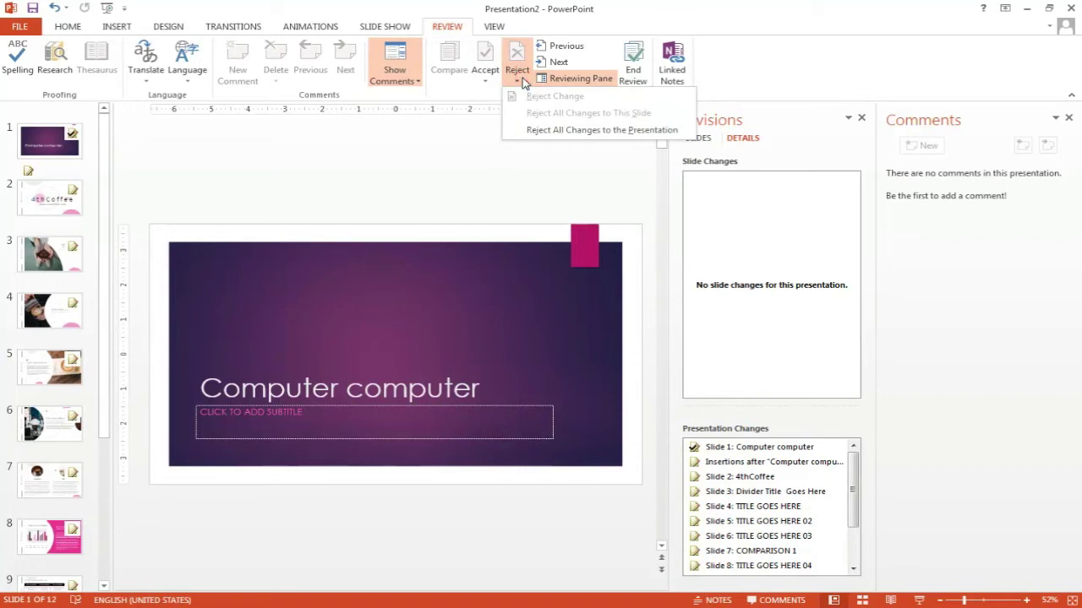
pyautogui.click(545, 131)
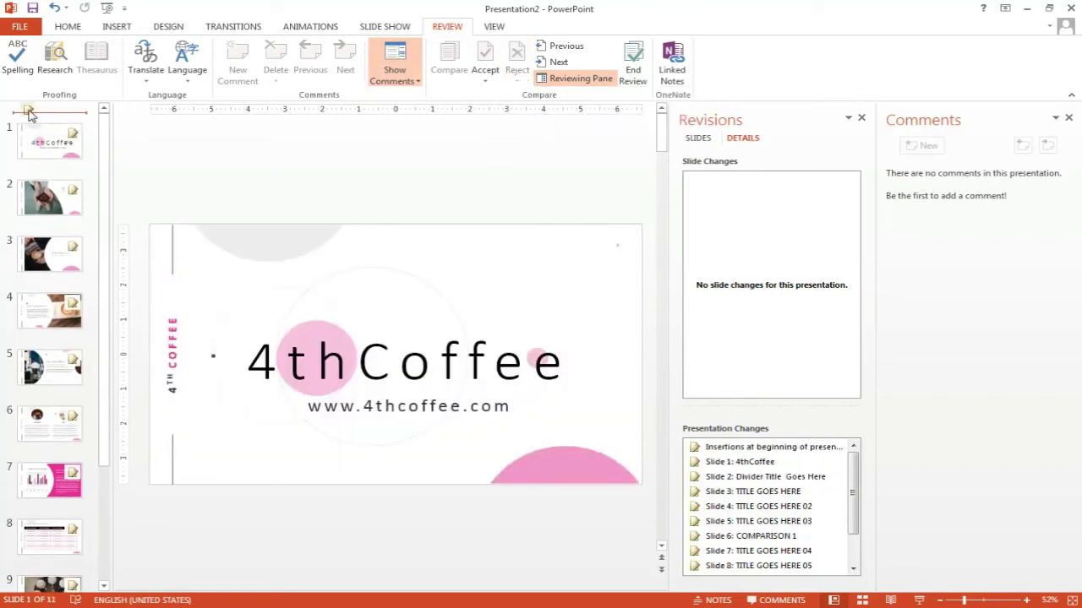
# Step: Re-insert the Computer computer slide and accept all changes to the presentation
pyautogui.click(28, 110)
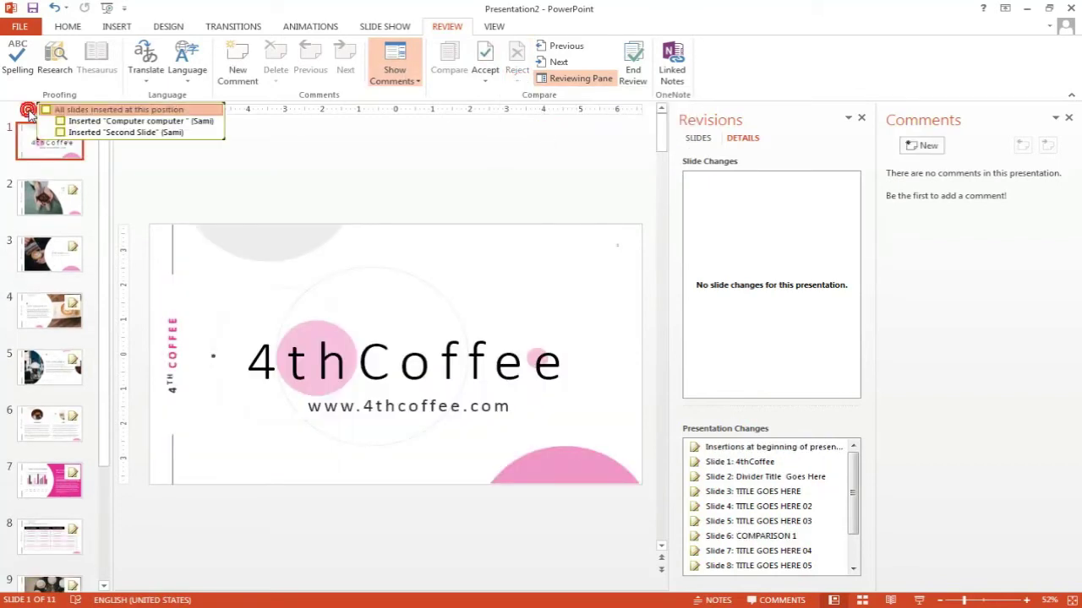
pyautogui.click(133, 122)
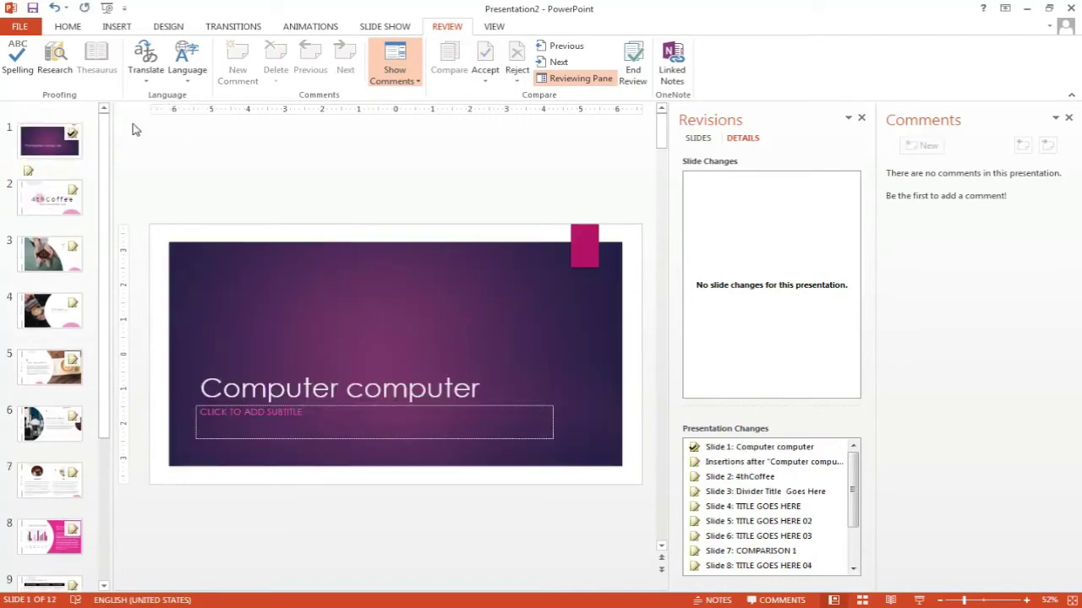
pyautogui.click(483, 77)
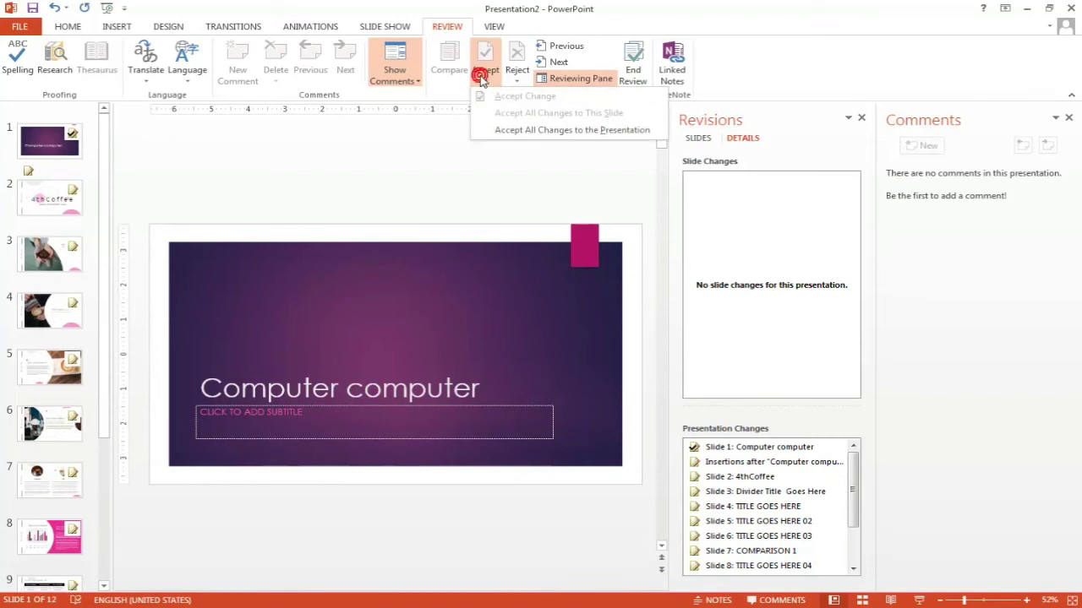
pyautogui.click(493, 130)
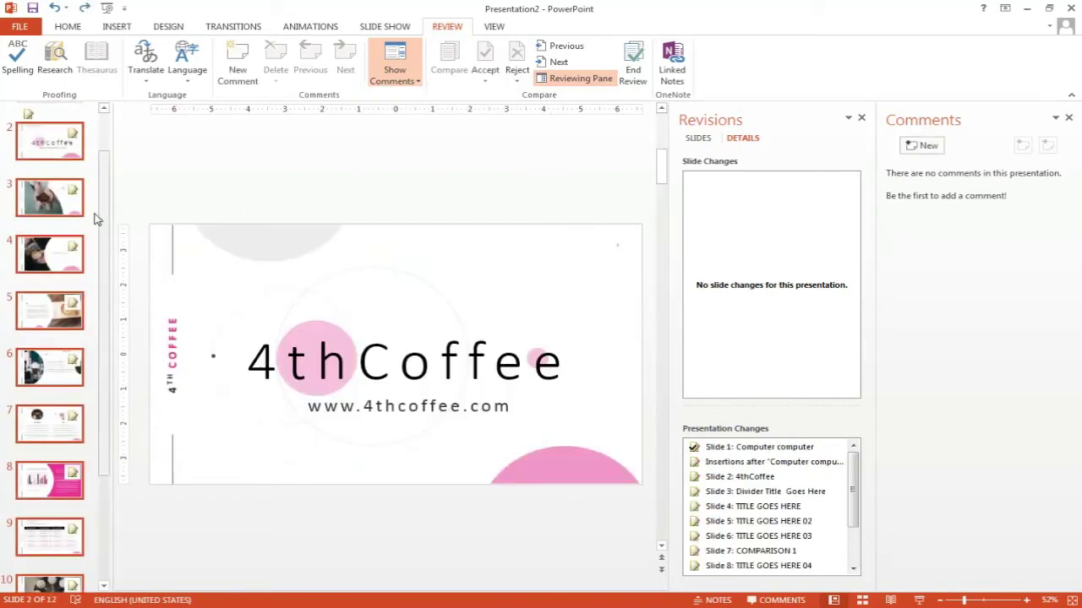
pyautogui.scroll(2, 96, 220)
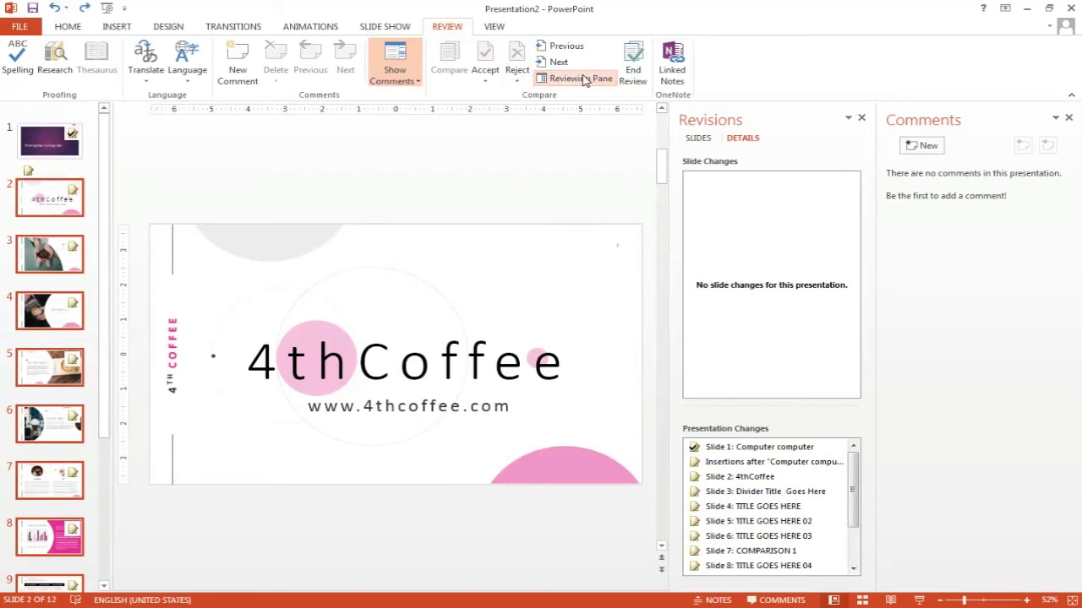
# Step: End the merge review with Yes, then browse the slides back to the 4thCoffee title slide
pyautogui.click(638, 56)
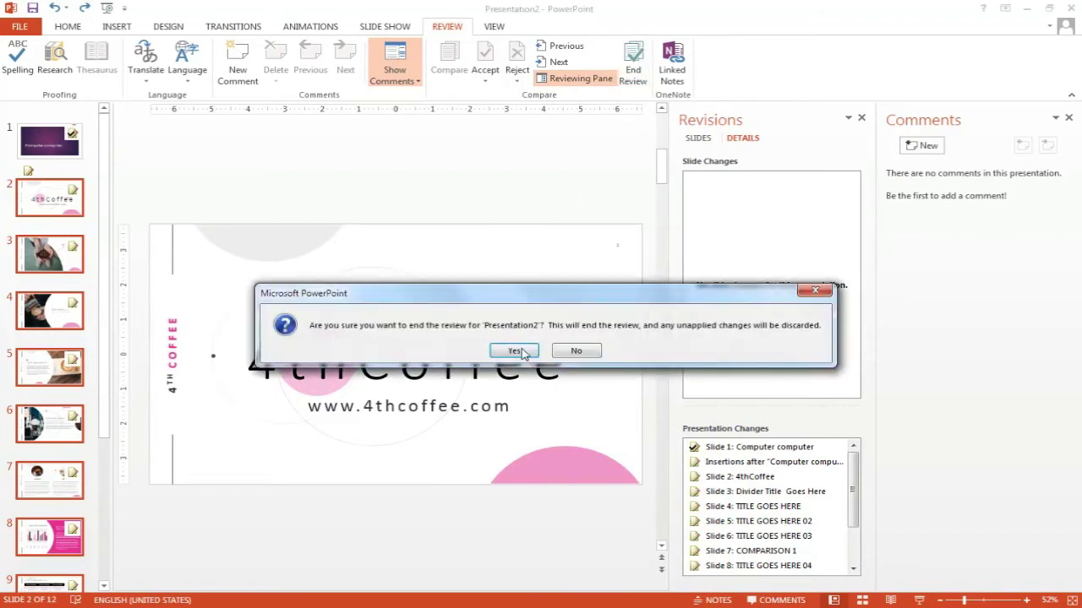
pyautogui.click(515, 351)
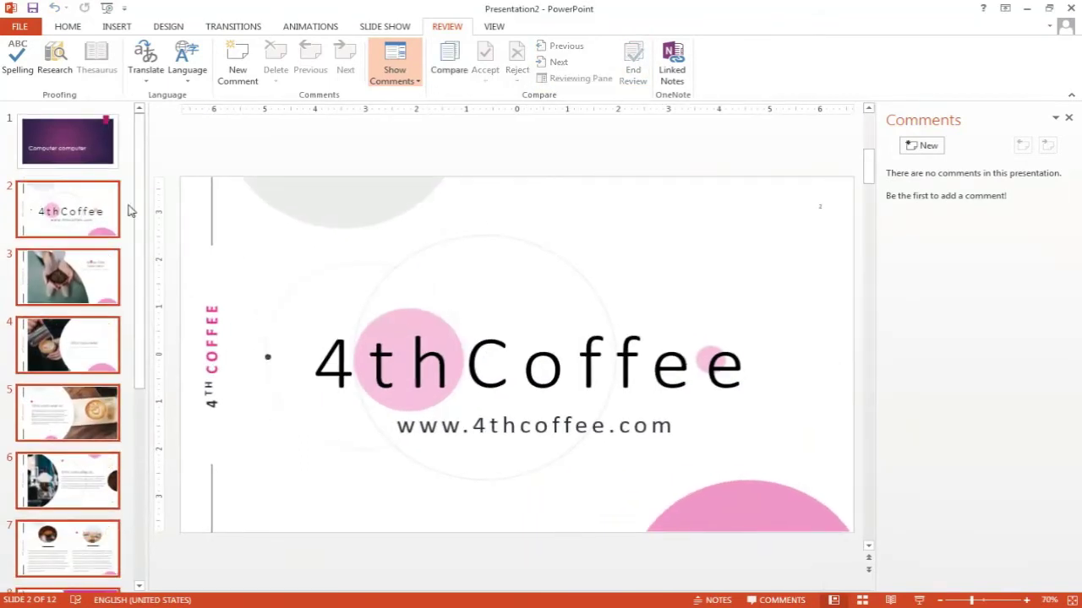
pyautogui.click(67, 152)
pyautogui.press('Down')
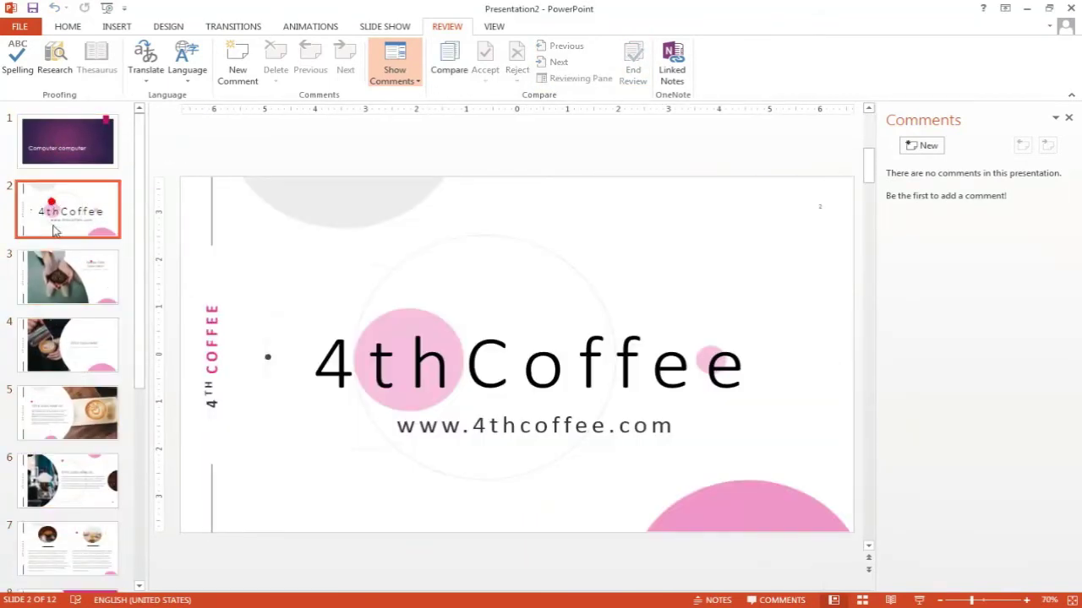
pyautogui.press('Down')
pyautogui.click(68, 156)
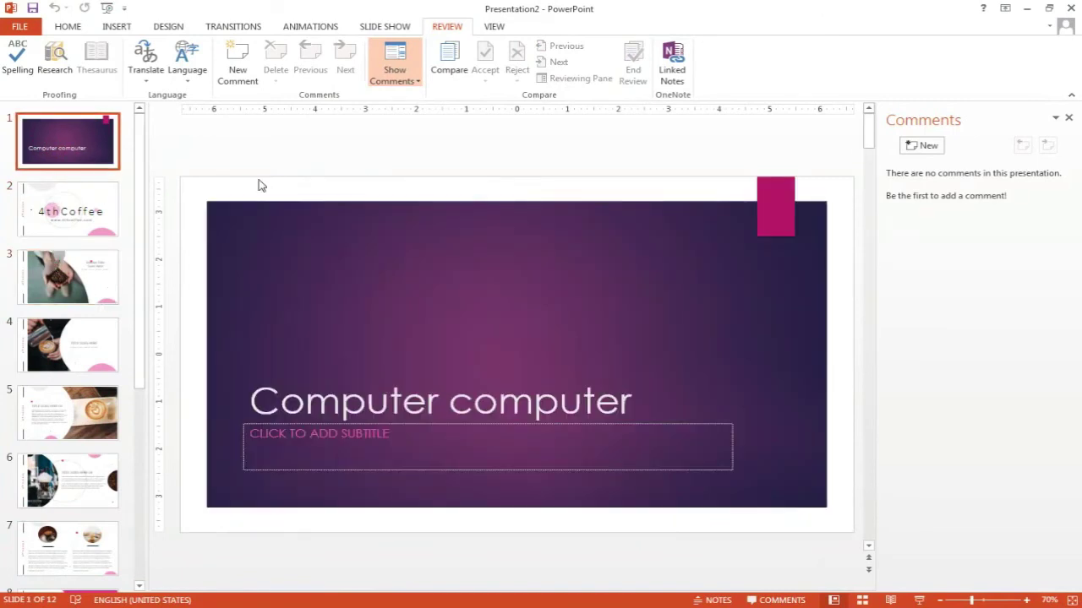
pyautogui.click(68, 224)
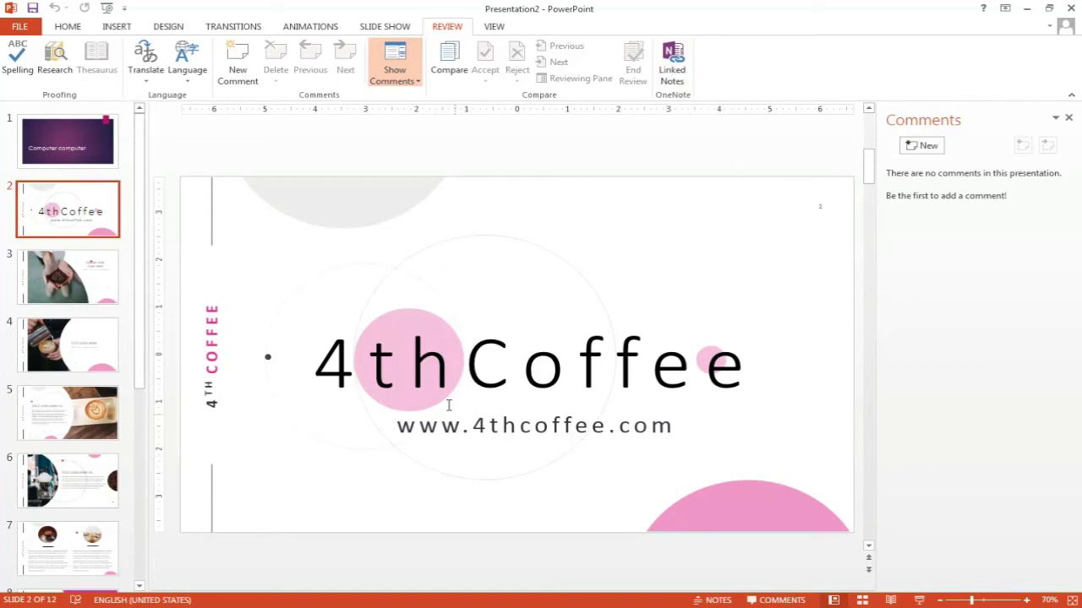
# Step: Browse slides 6 and 7, then open slide 8 and select its monthly bar chart
pyautogui.click(81, 484)
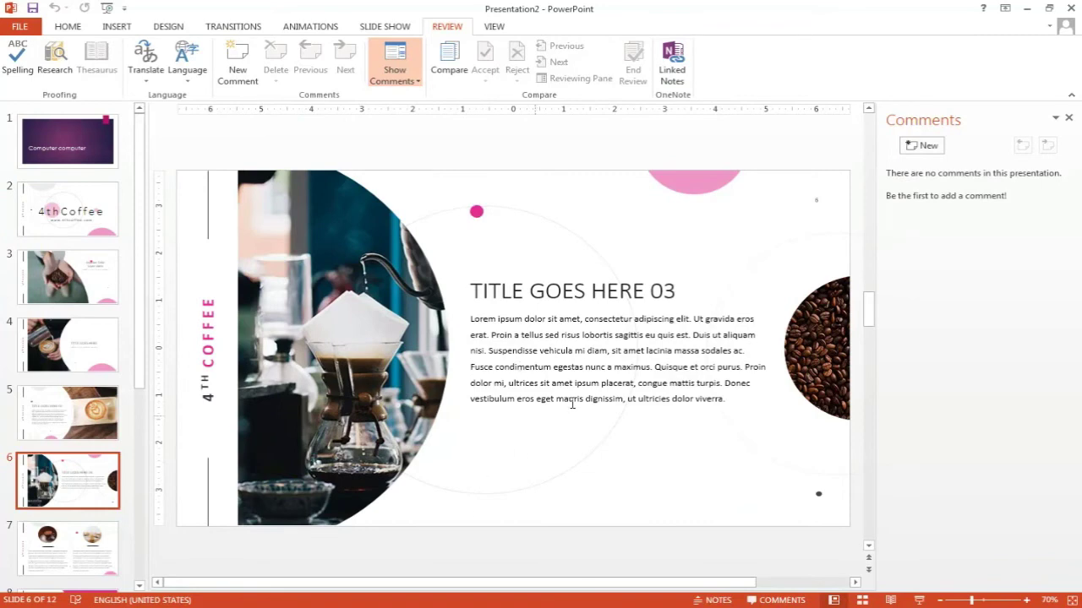
pyautogui.click(59, 548)
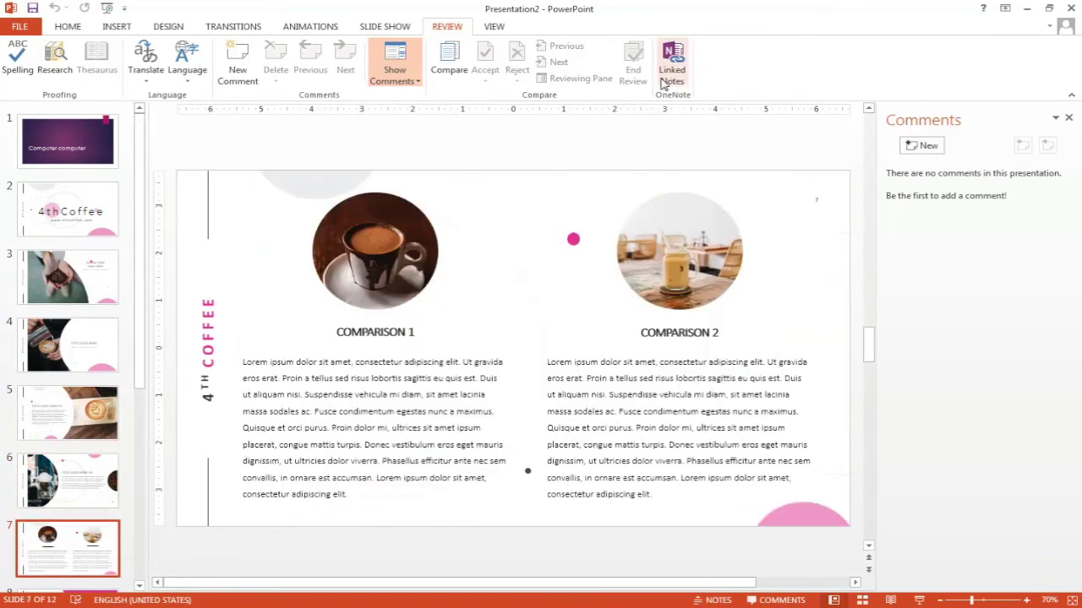
pyautogui.click(373, 332)
pyautogui.click(647, 329)
pyautogui.scroll(-2, 48, 383)
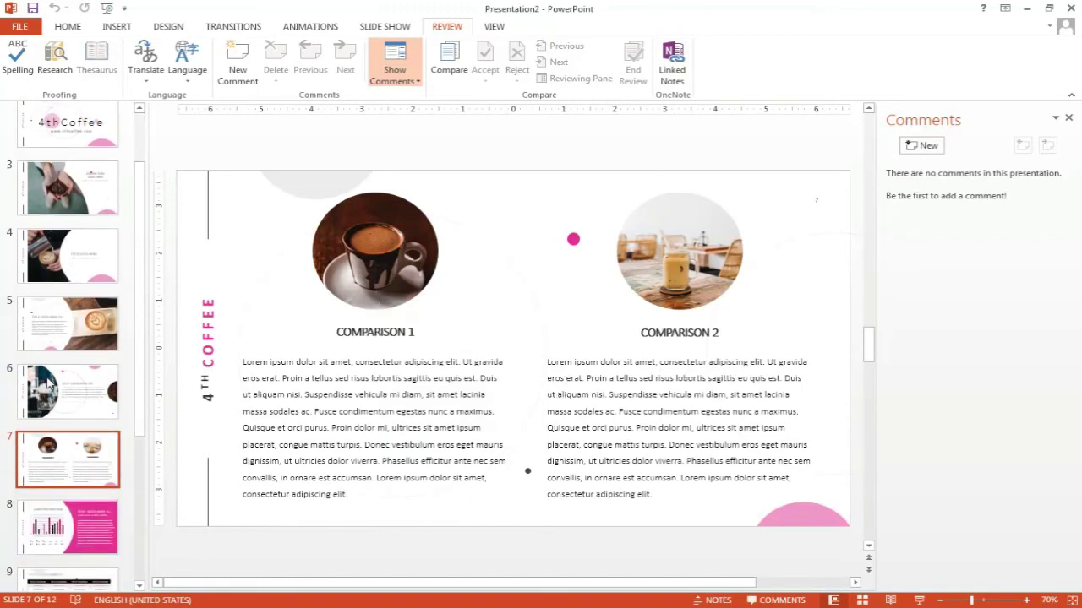
pyautogui.scroll(-1, 48, 383)
pyautogui.click(78, 439)
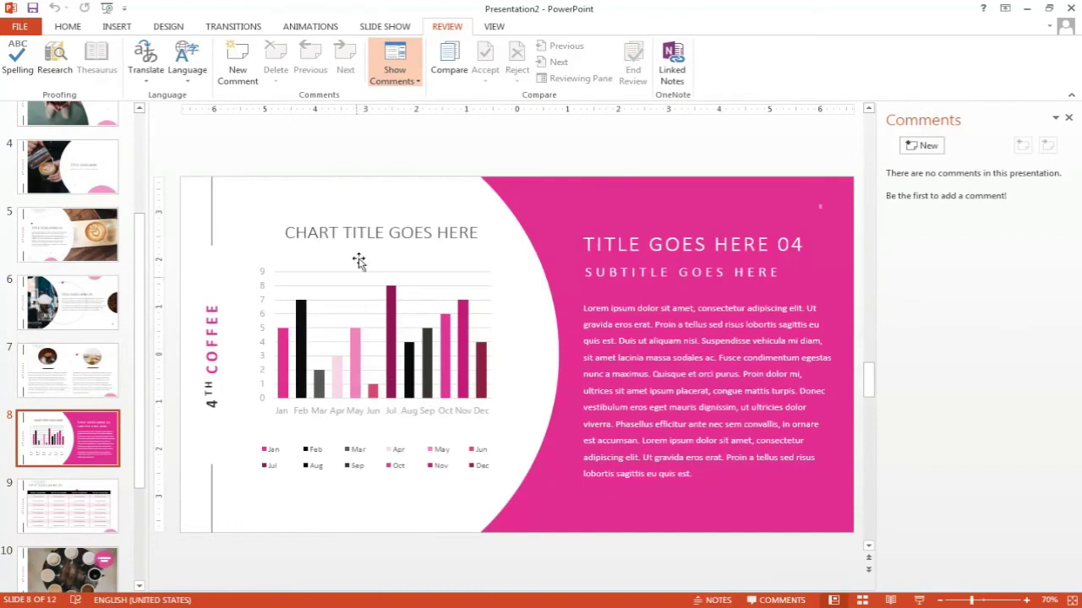
pyautogui.click(365, 317)
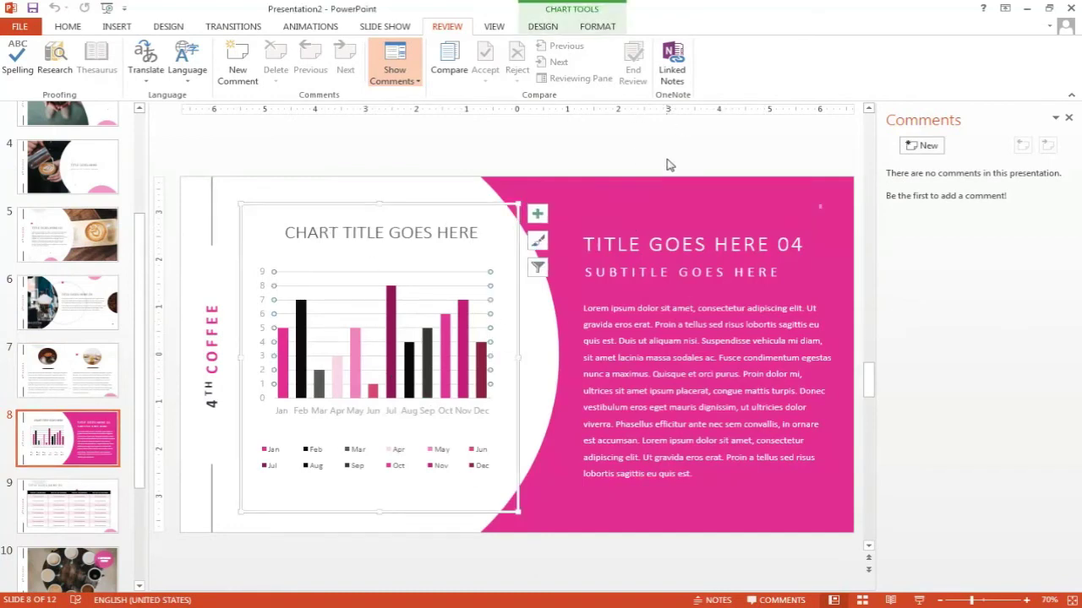
pyautogui.click(681, 83)
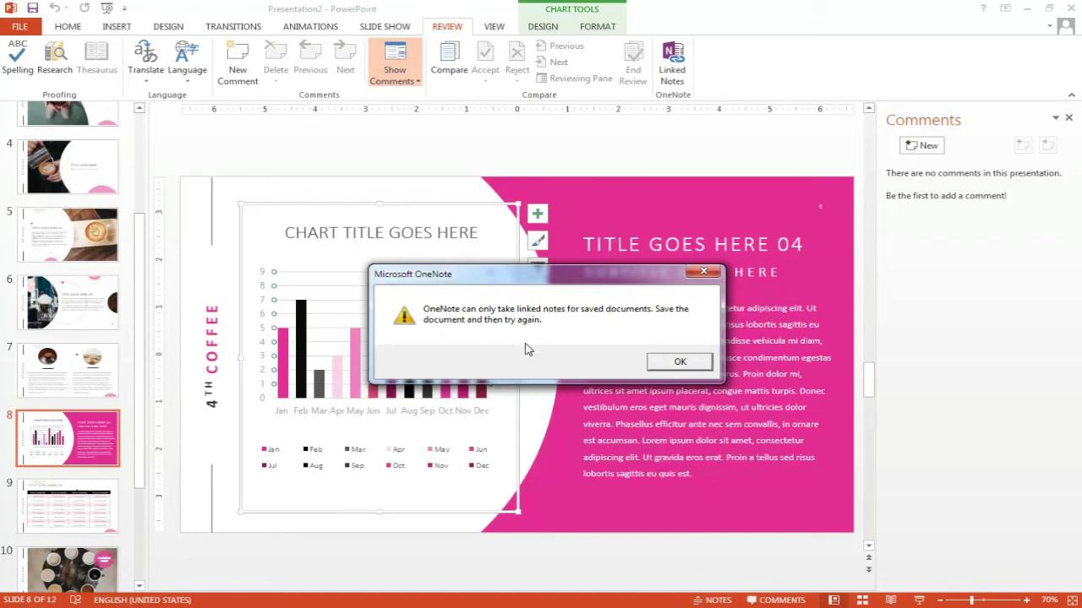
pyautogui.click(701, 360)
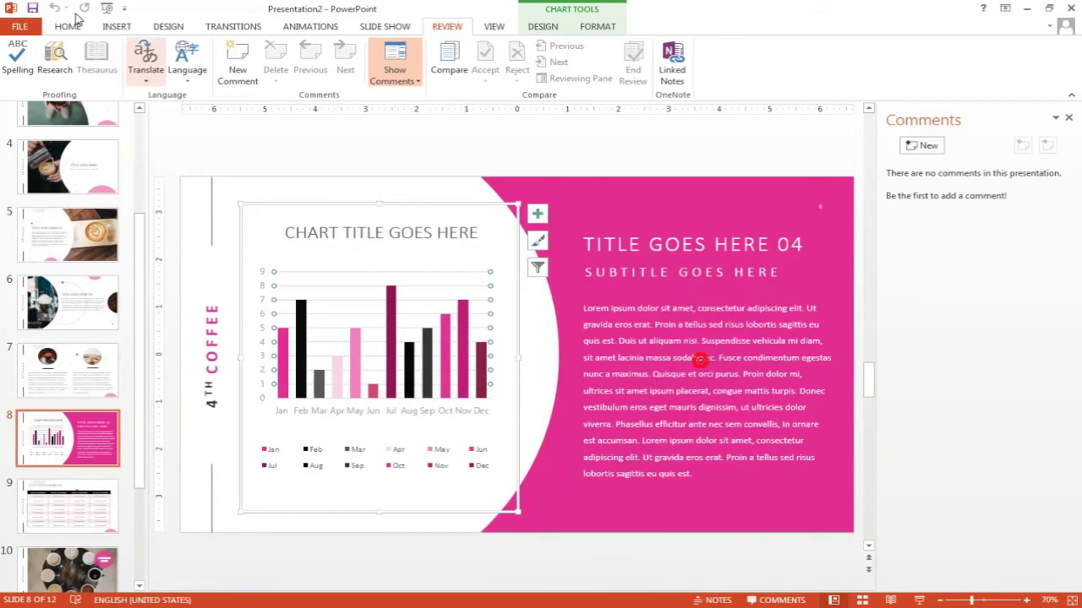
# Step: Open Save As for this computer and browse to the Desktop folder
pyautogui.click(32, 8)
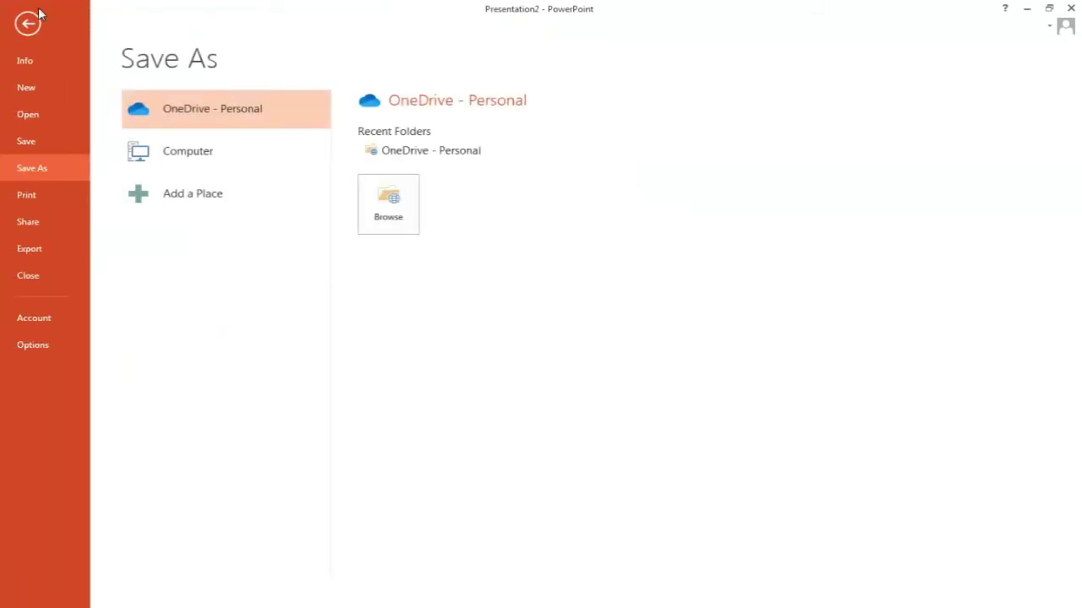
pyautogui.click(239, 160)
pyautogui.click(372, 148)
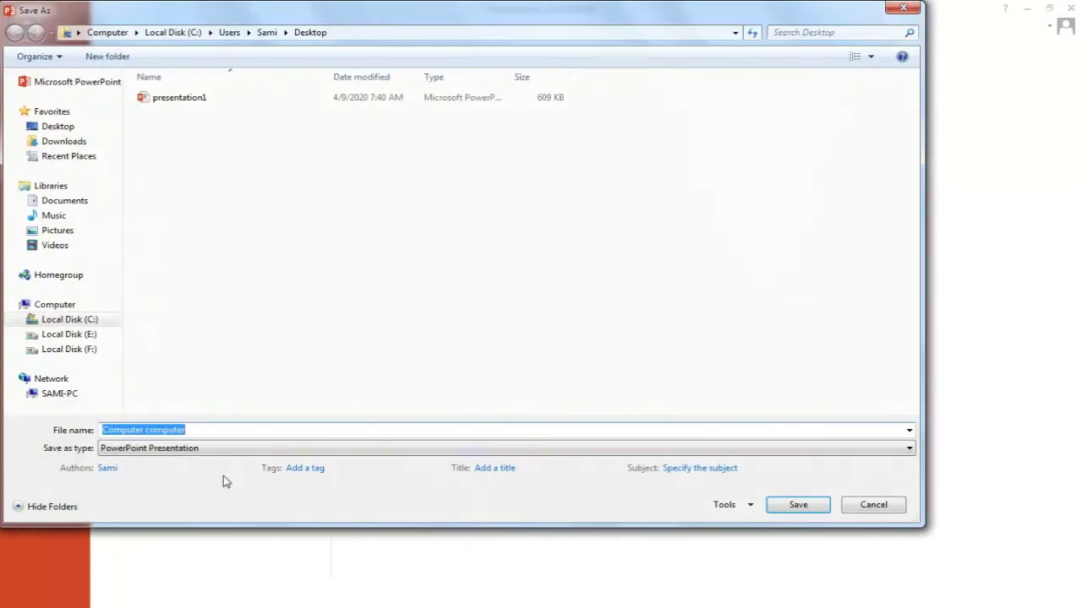
# Step: Name the file 'presentation 2' and save it
pyautogui.click(217, 428)
pyautogui.tripleClick(217, 429)
pyautogui.click(179, 98)
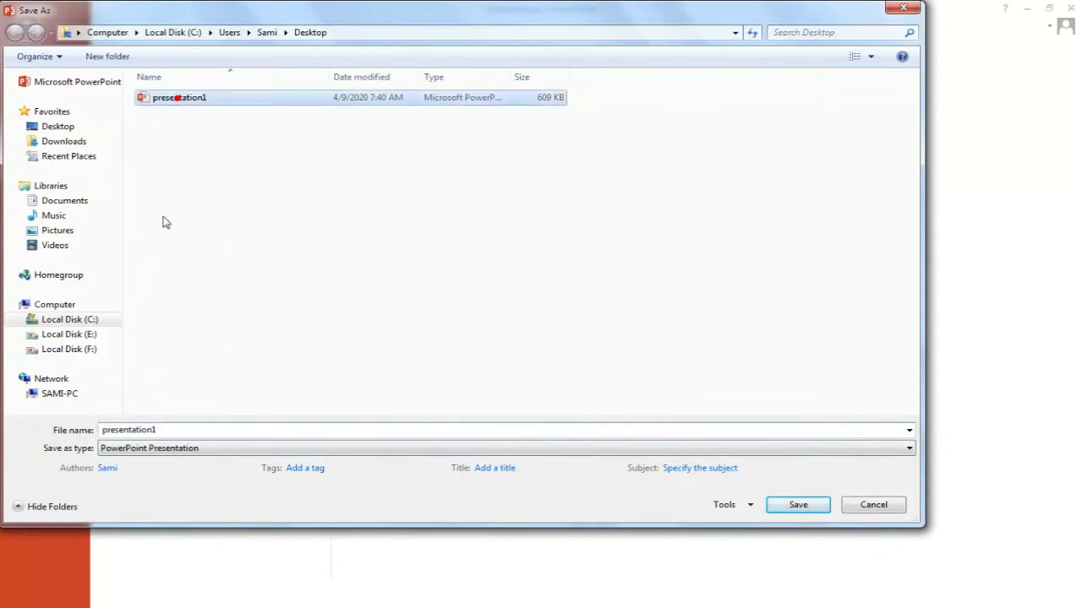
pyautogui.doubleClick(169, 432)
pyautogui.press('BackSpace')
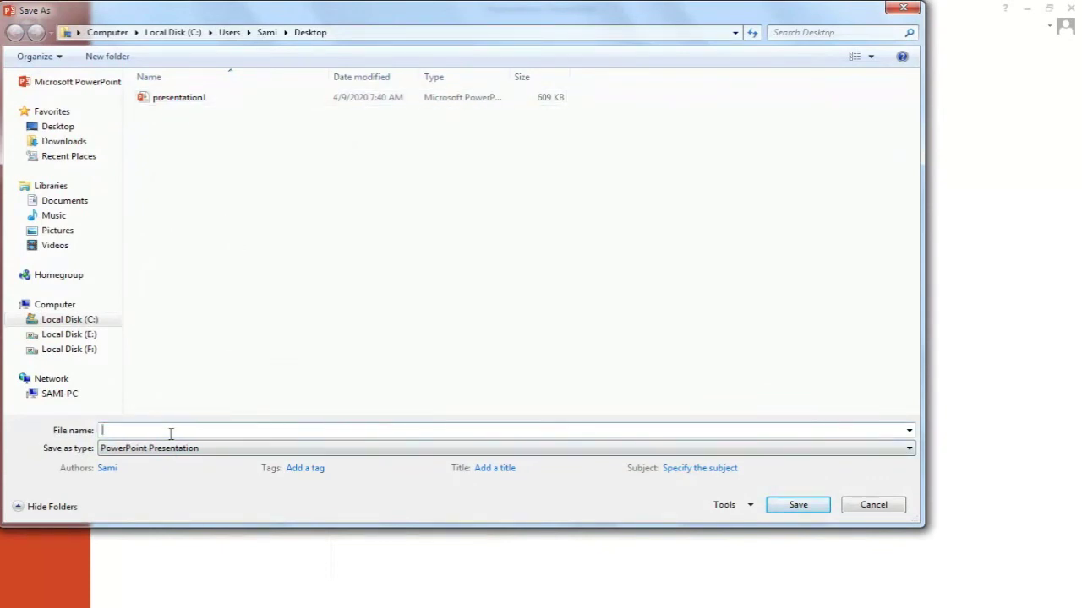
pyautogui.click(173, 99)
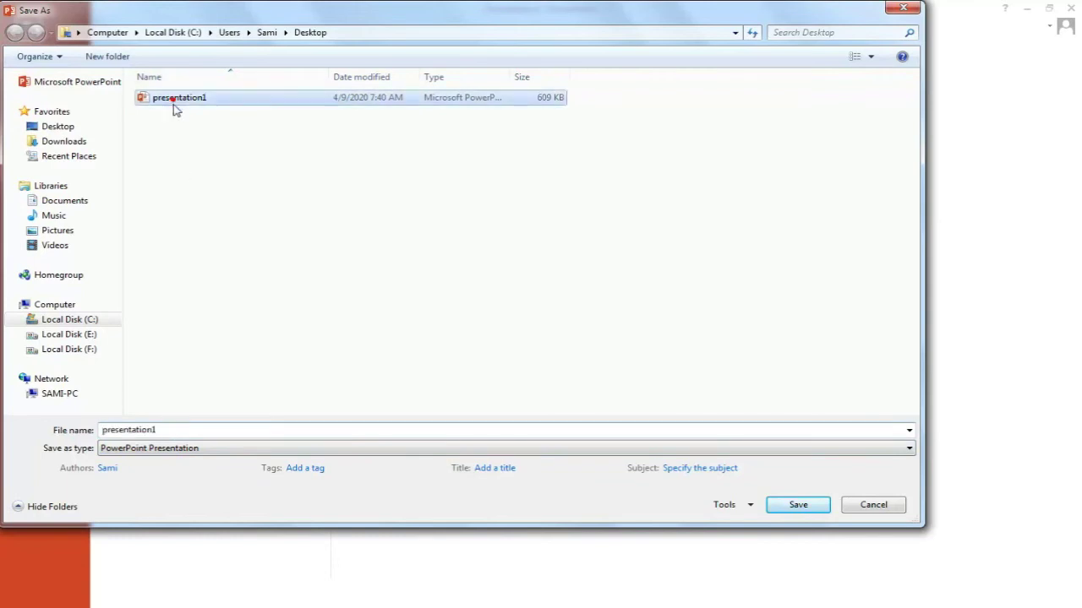
pyautogui.doubleClick(186, 428)
pyautogui.click(187, 427)
pyautogui.press('BackSpace')
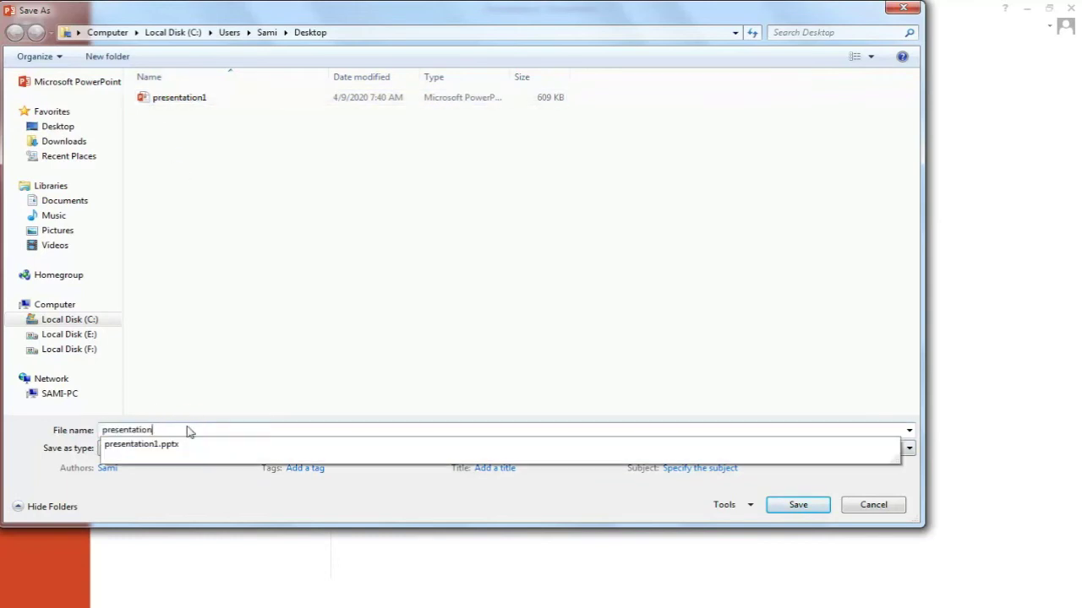
pyautogui.write(' 2')
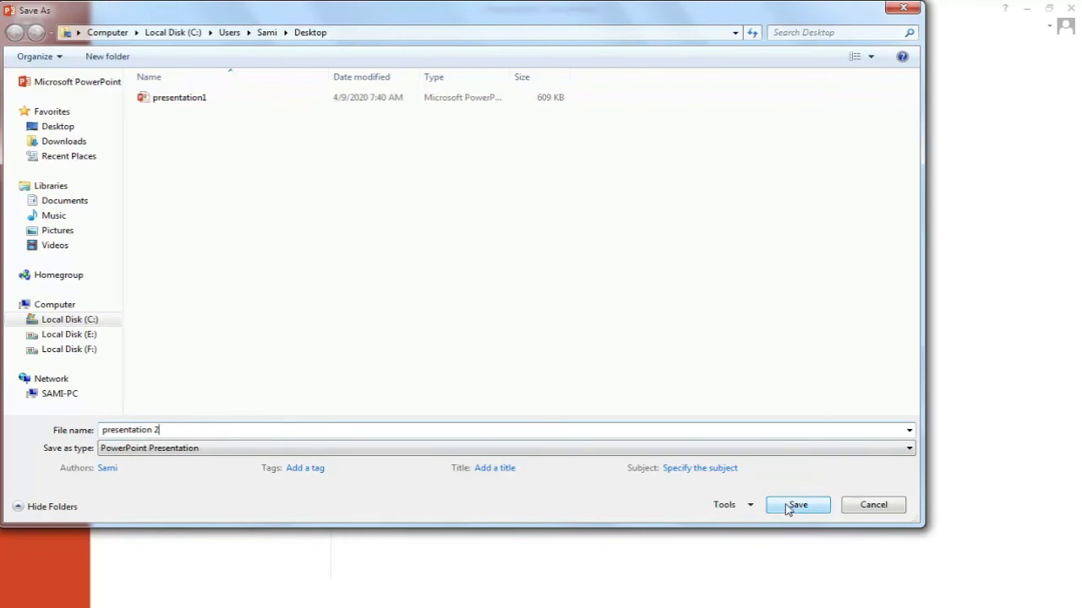
pyautogui.click(773, 505)
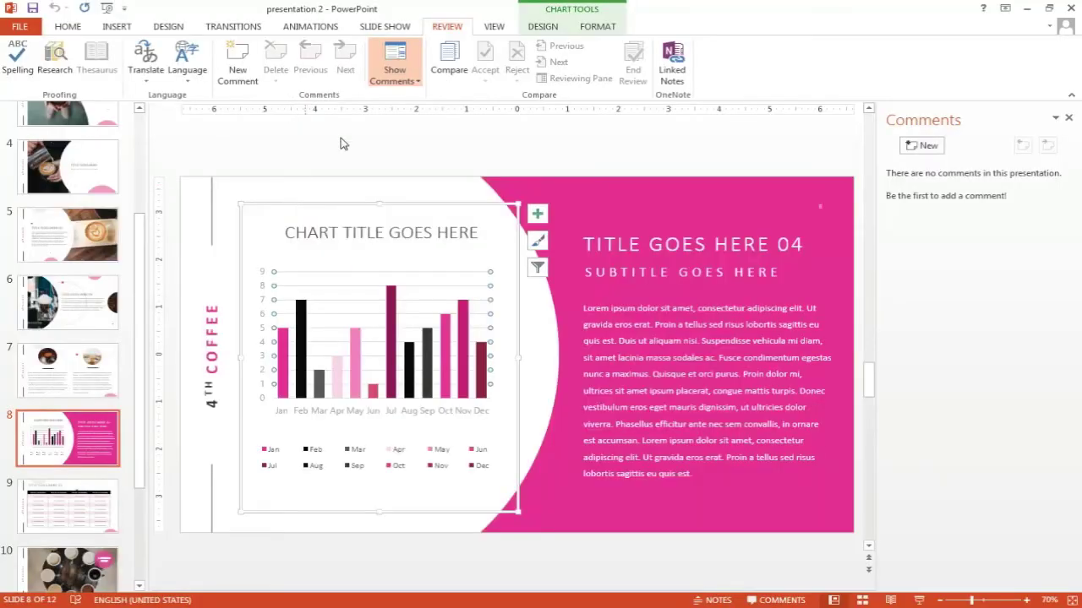
# Step: Reopen slide 8's linked notes in docked OneNote and expand the window to show OneNote's full commands
pyautogui.click(673, 61)
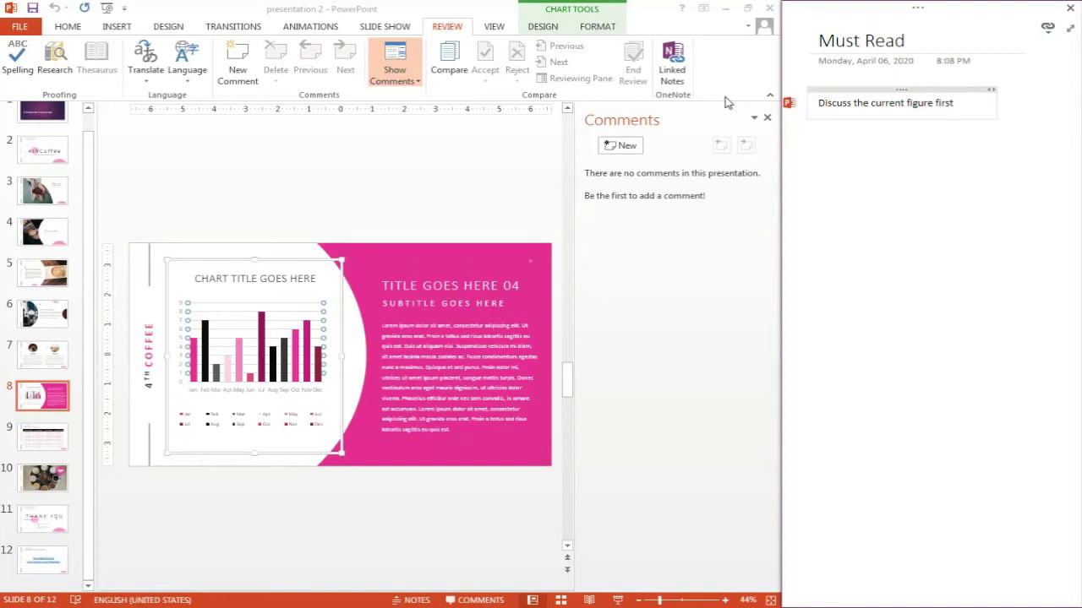
pyautogui.click(686, 77)
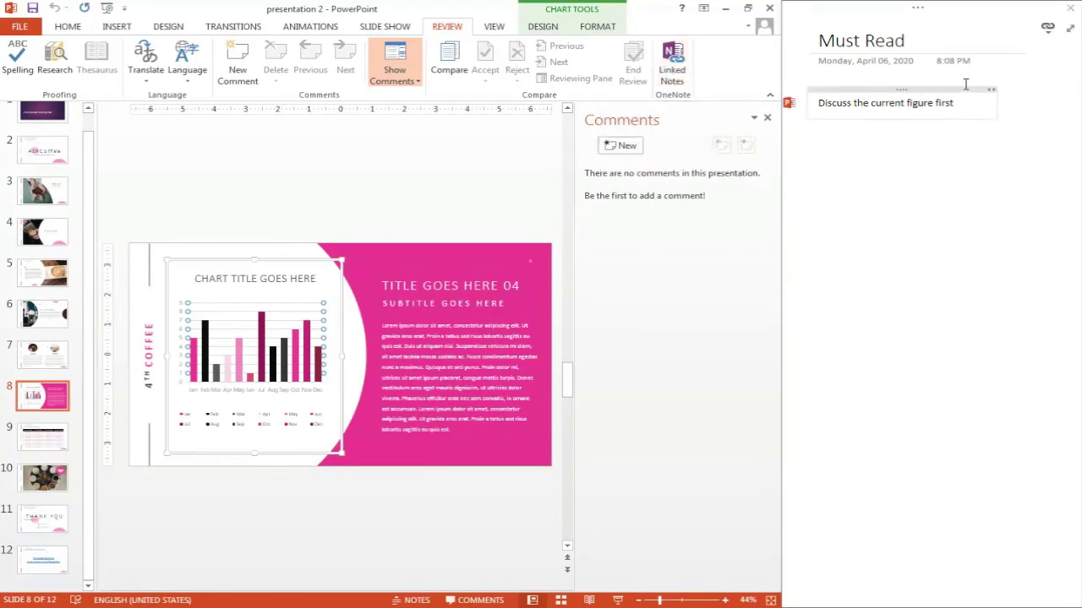
pyautogui.click(918, 6)
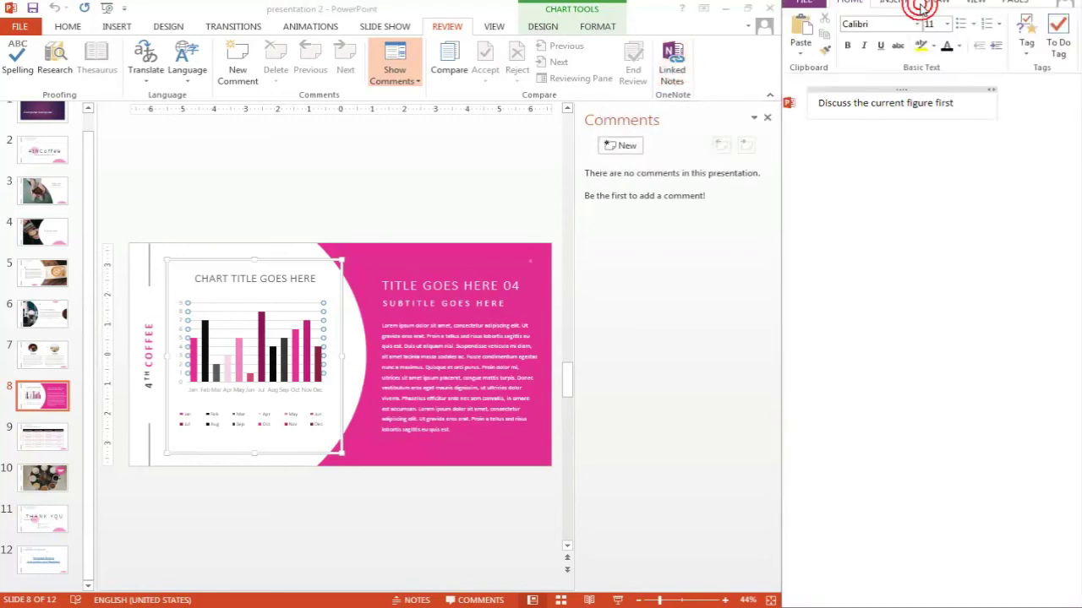
pyautogui.click(806, 32)
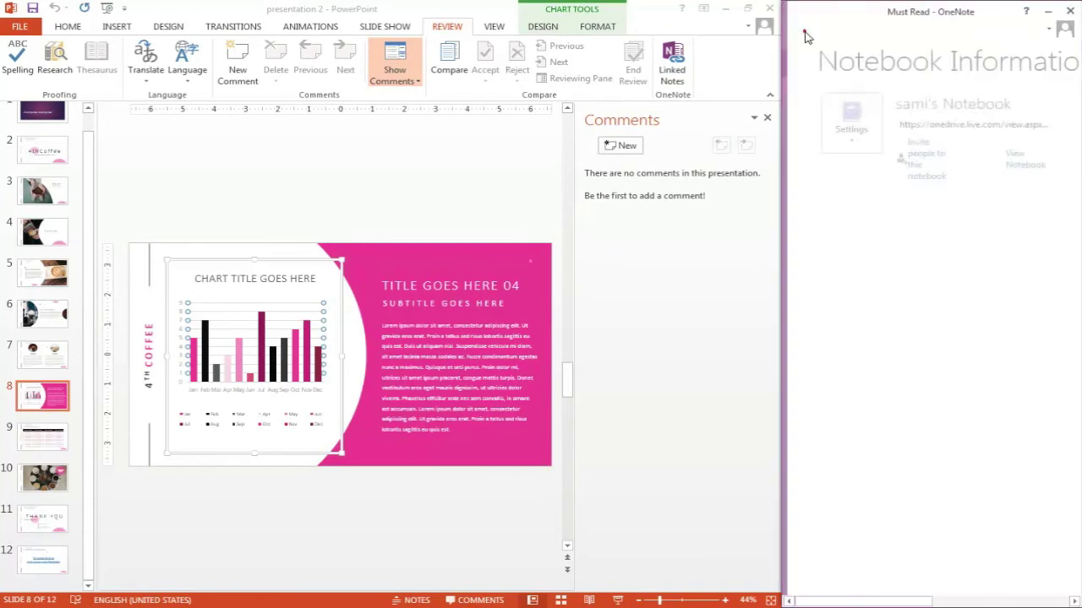
pyautogui.click(918, 8)
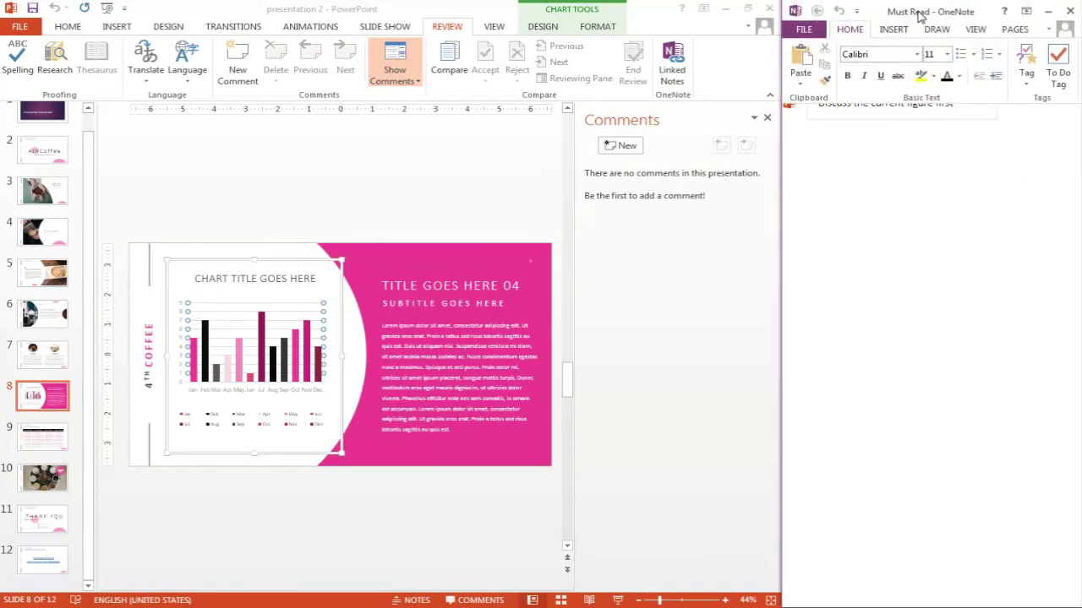
# Step: Create a new notebook named 'For REVIEW TAB' stored on this computer
pyautogui.click(802, 28)
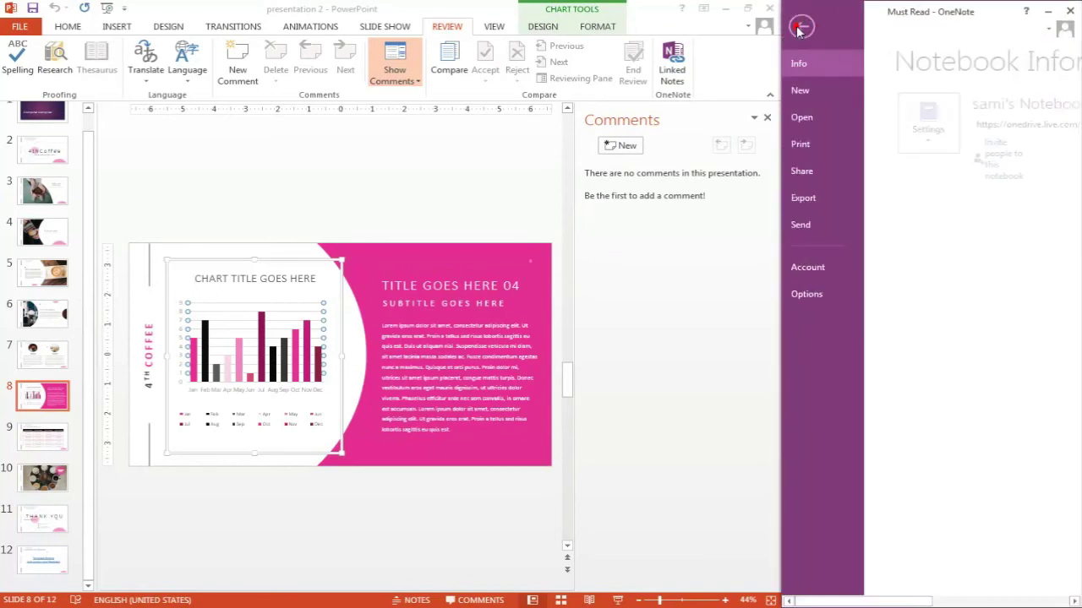
pyautogui.click(816, 89)
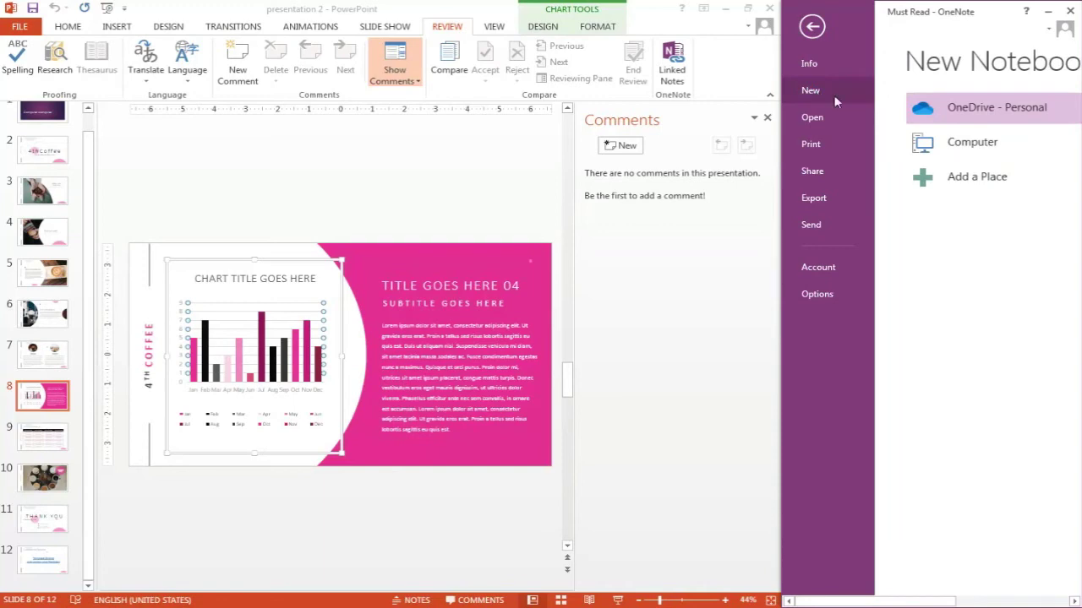
pyautogui.click(972, 158)
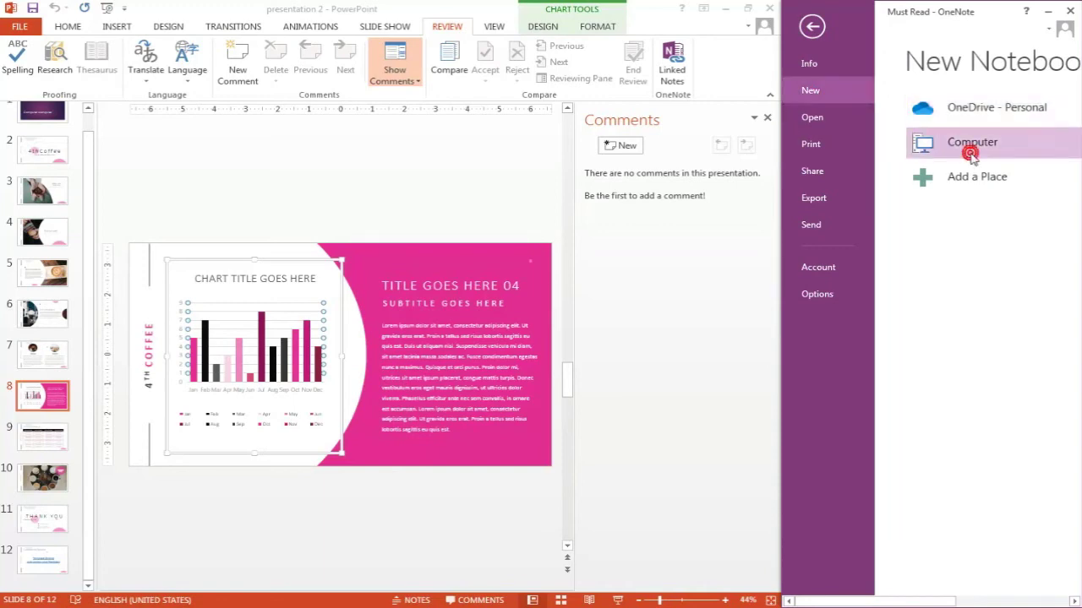
pyautogui.click(961, 146)
pyautogui.write('For REV')
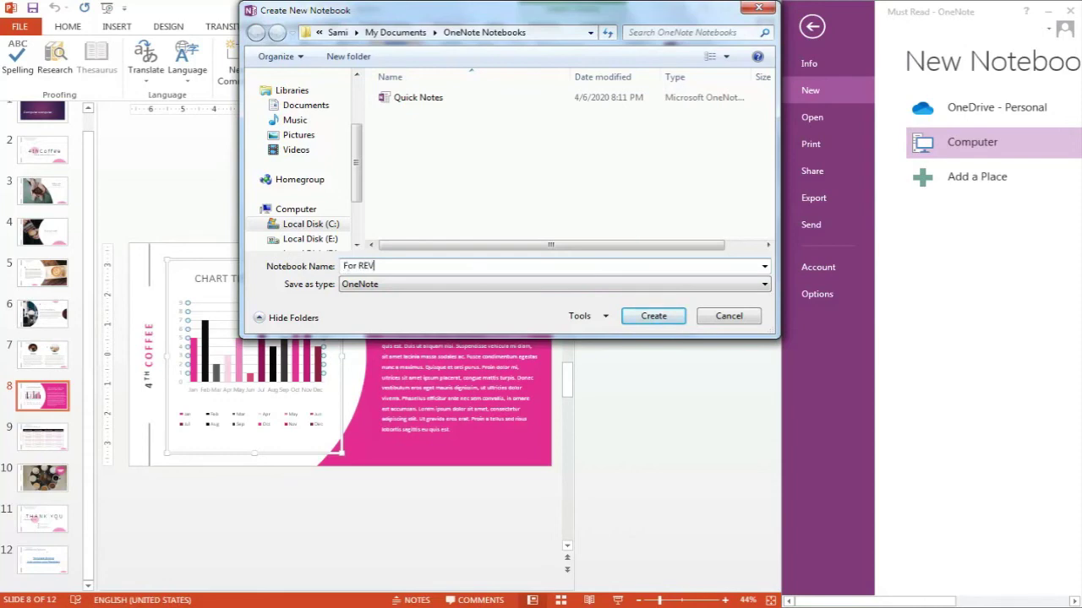
pyautogui.write('IEW TAB')
pyautogui.click(652, 316)
pyautogui.write('Mus')
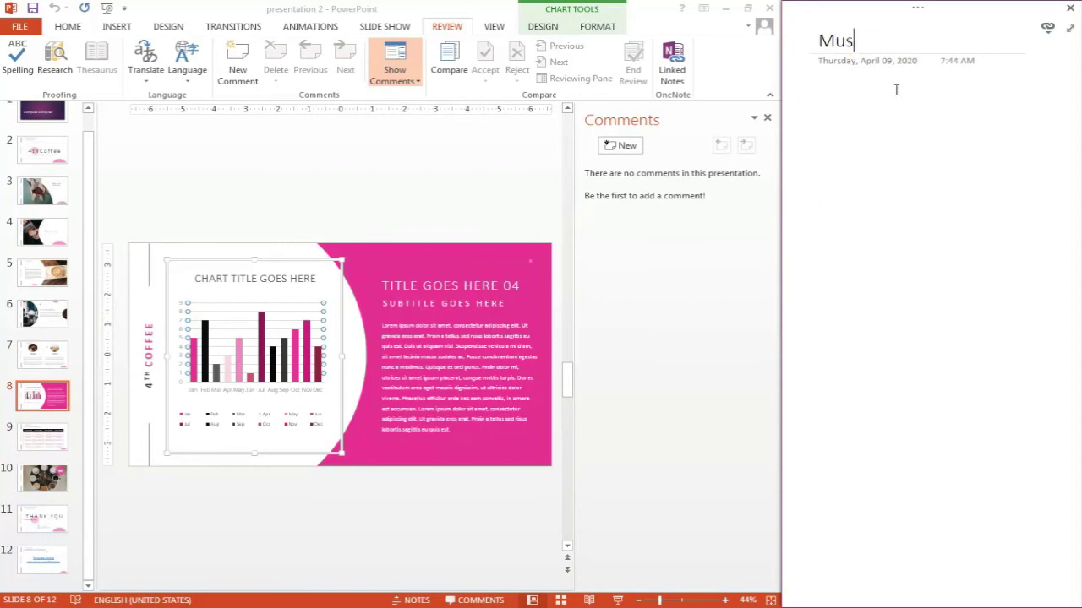
# Step: Title the page 'Must Read' and add the note 'Discuss briefly the current chart'
pyautogui.write('t Read')
pyautogui.press('Return')
pyautogui.write('Discuss brie')
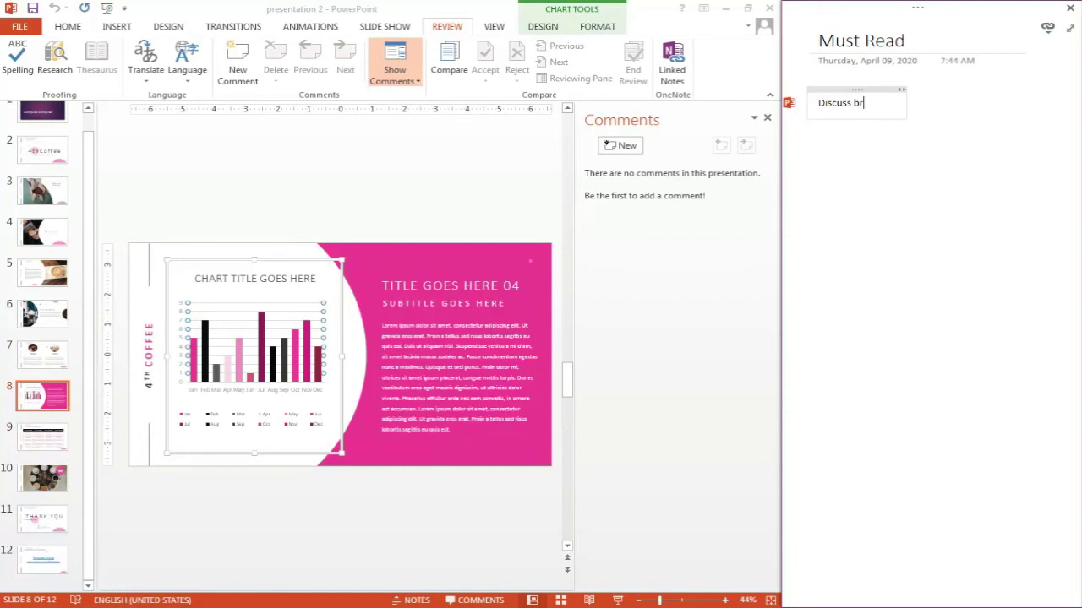
pyautogui.write('fly ')
pyautogui.write('the current ')
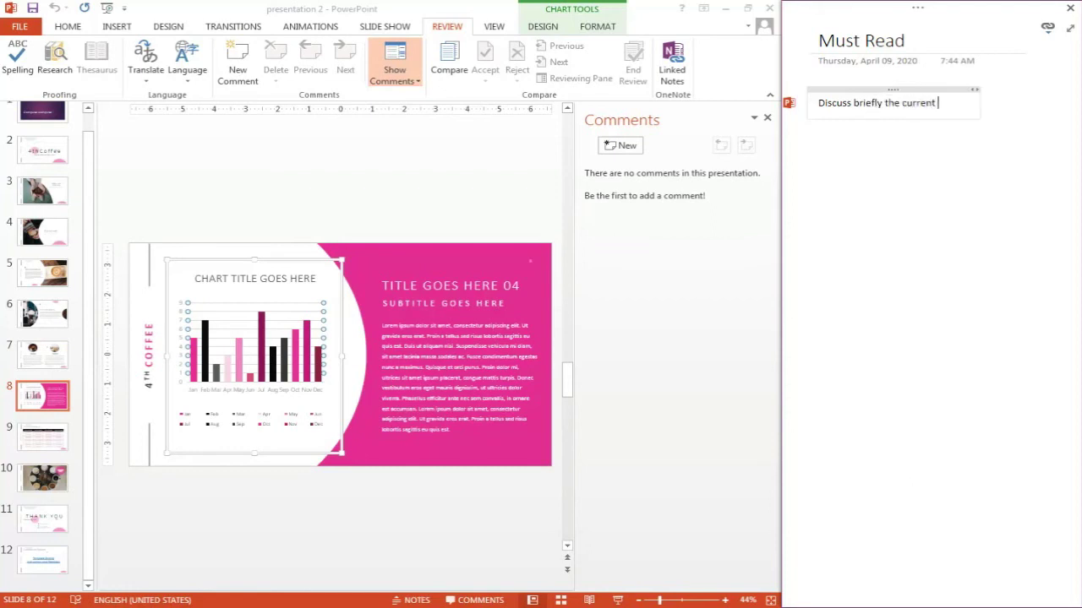
pyautogui.write('chart')
pyautogui.moveTo(789, 103)
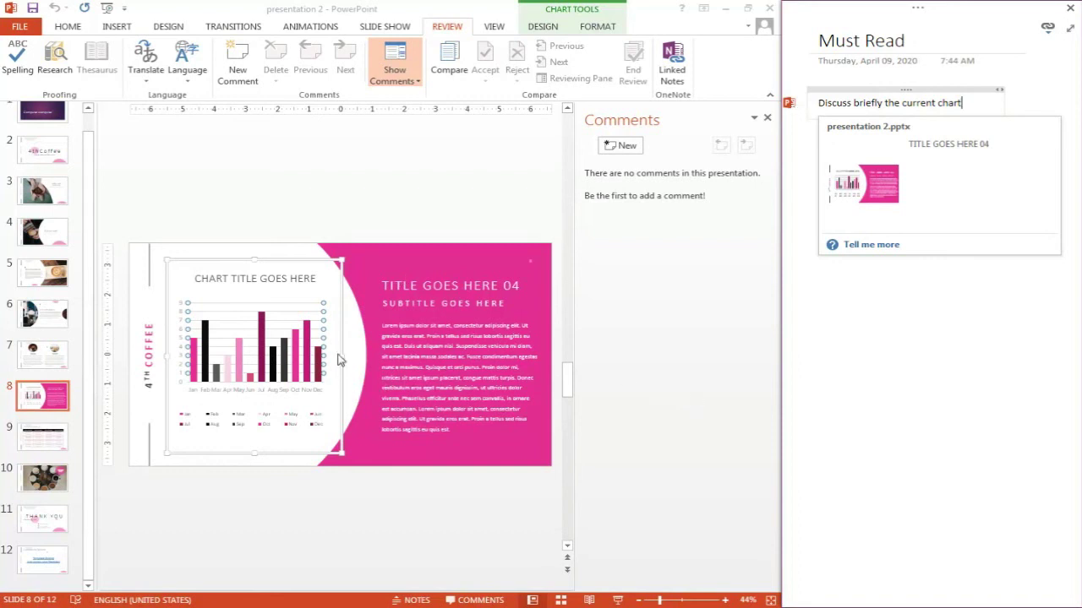
# Step: Dismiss the slide preview, check the Linked Notes options, and close the docked OneNote window
pyautogui.click(812, 281)
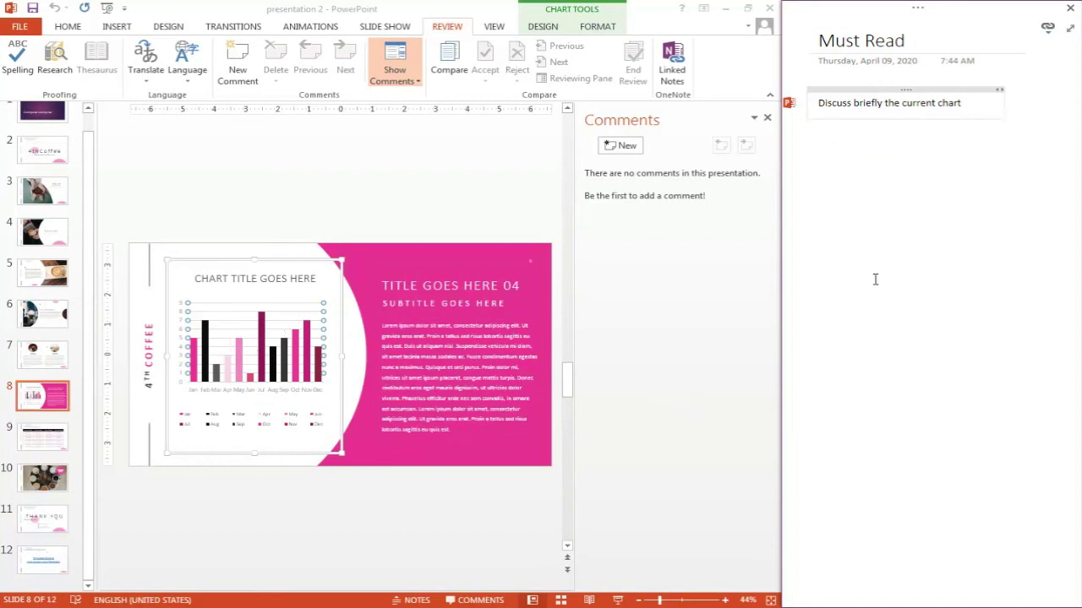
pyautogui.press('Return')
pyautogui.press('Return')
pyautogui.press('Return')
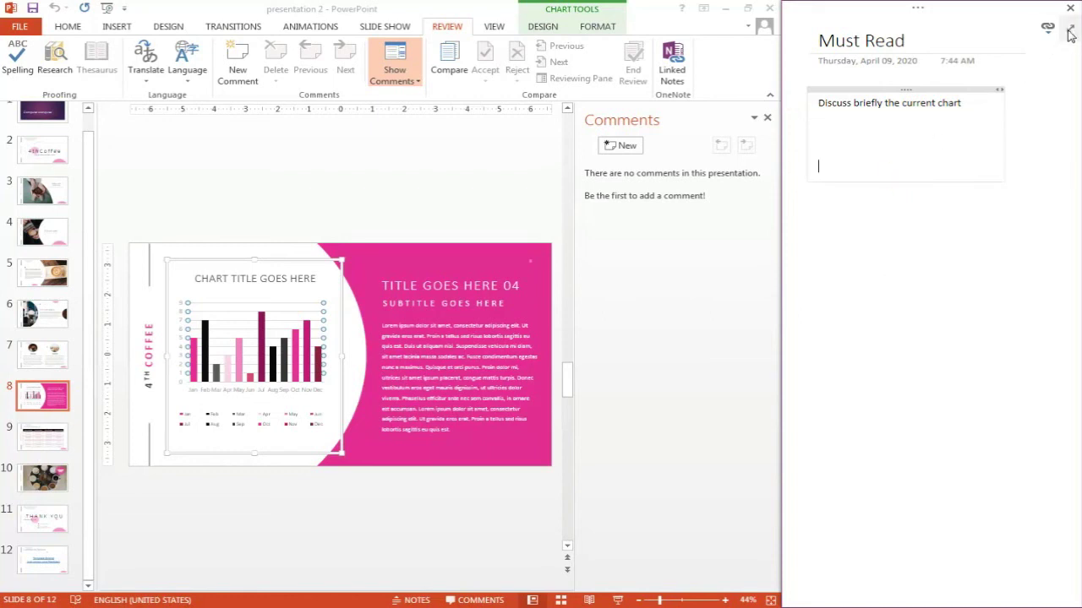
pyautogui.click(1048, 29)
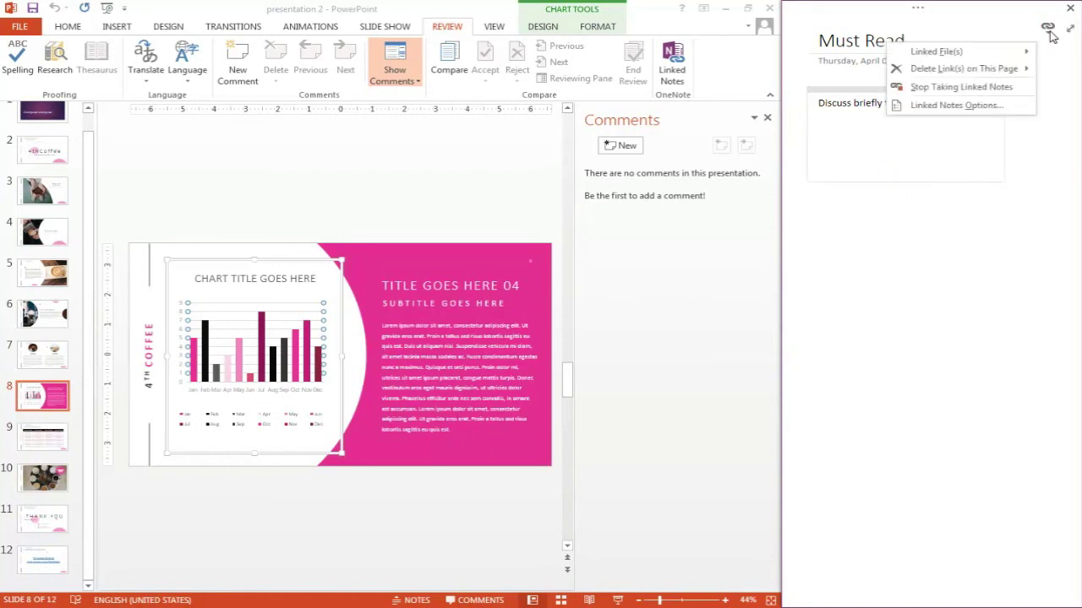
pyautogui.click(1000, 191)
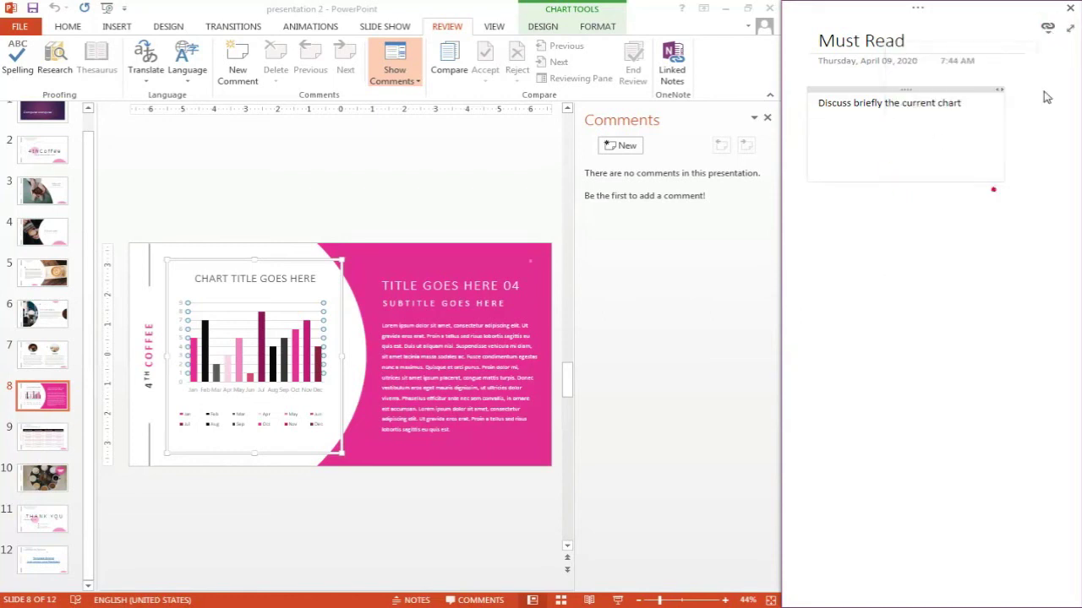
pyautogui.click(1071, 8)
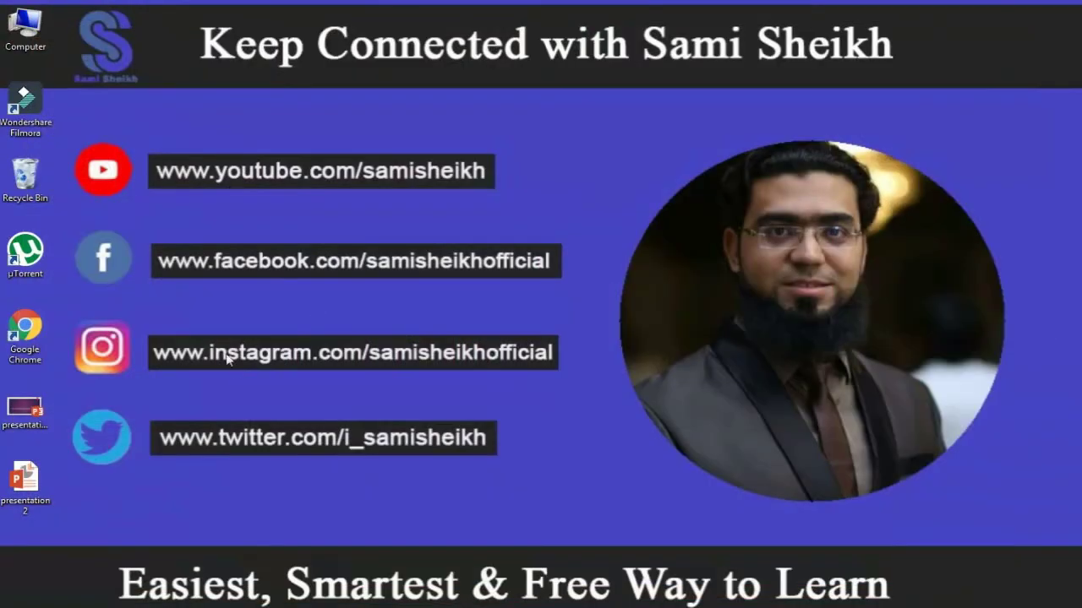
# Step: Refresh the desktop, then start a Win+N quick note and expand it to OneNote's File info
pyautogui.rightClick(243, 239)
pyautogui.click(275, 280)
pyautogui.press('super+n')
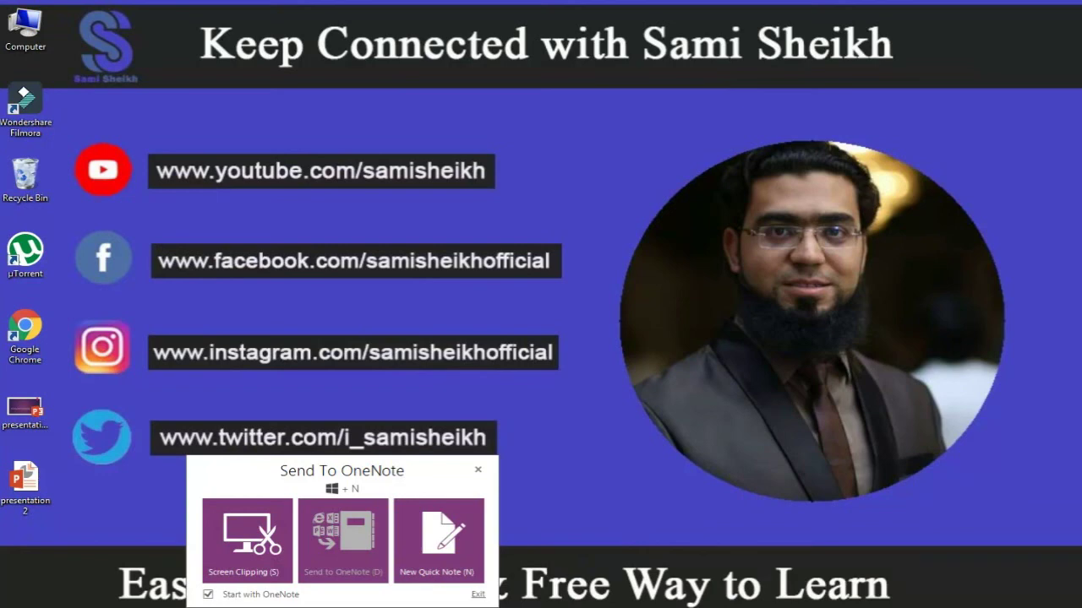
pyautogui.click(441, 551)
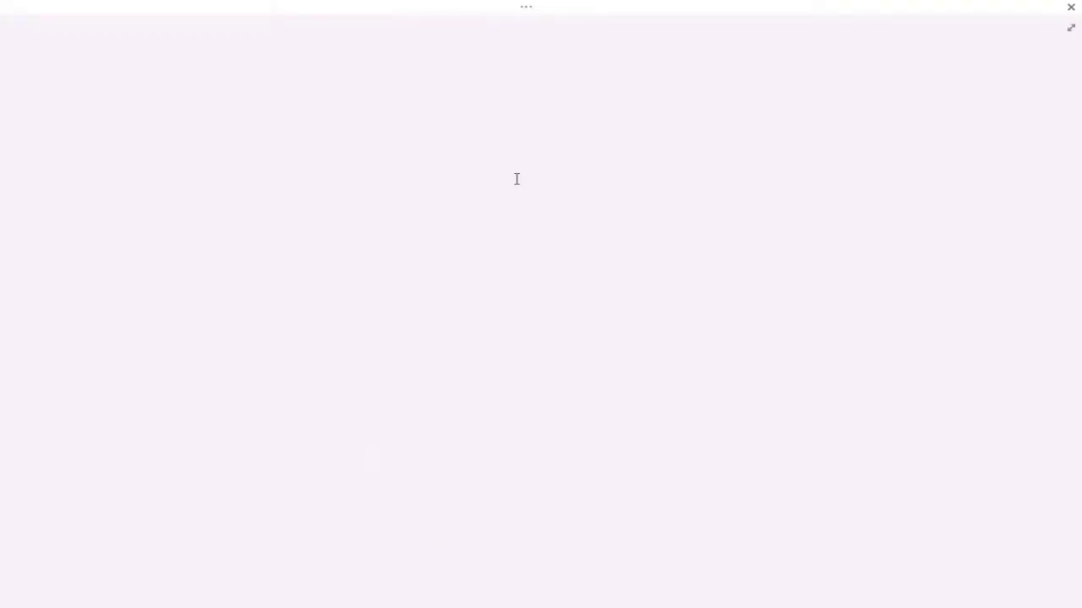
pyautogui.click(531, 7)
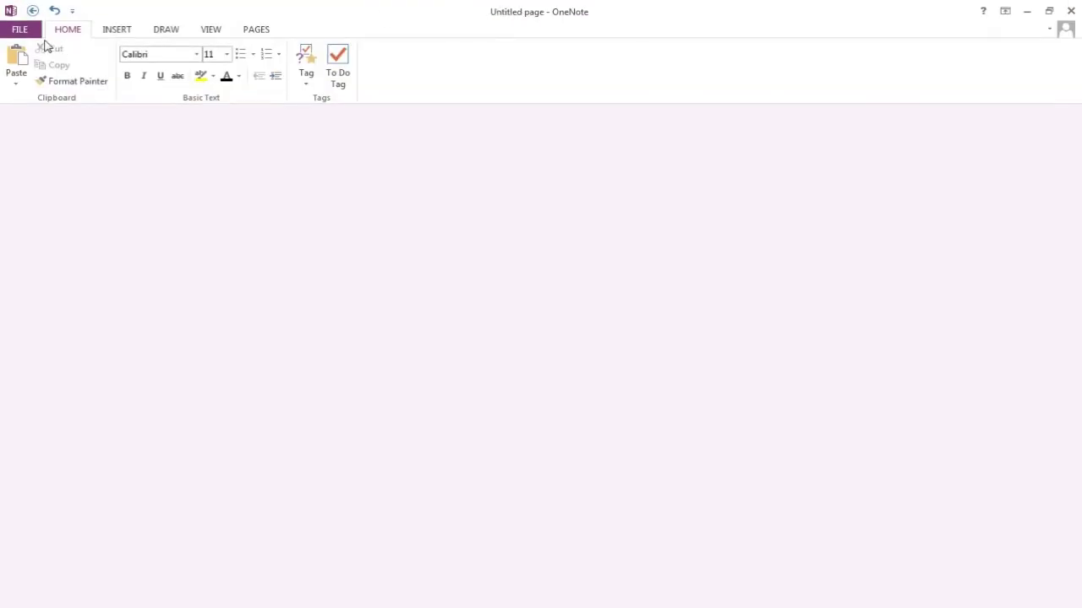
pyautogui.click(28, 32)
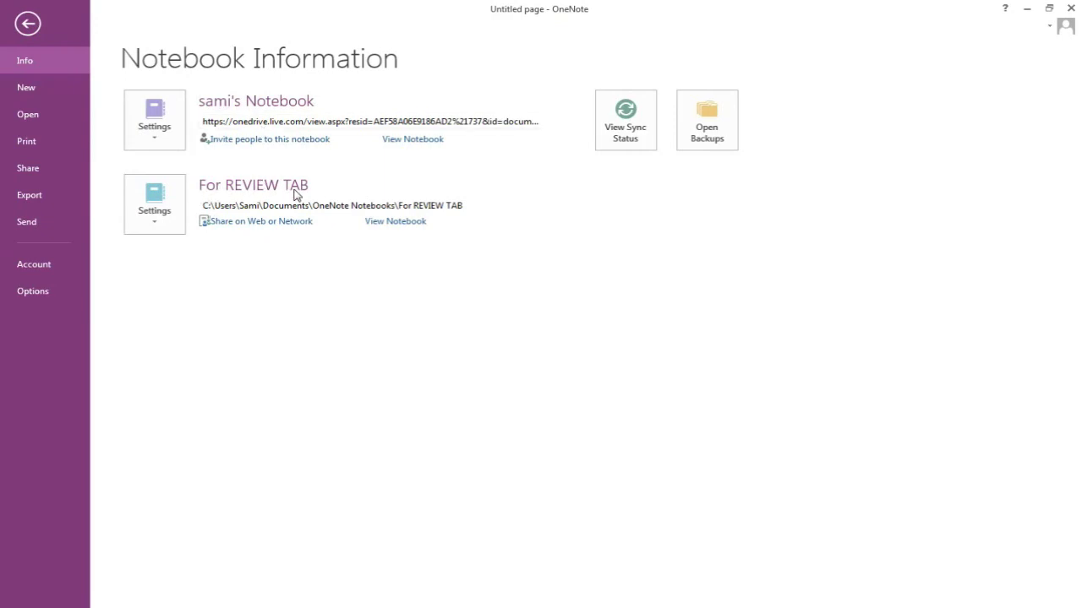
# Step: Open the For REVIEW TAB notebook and follow the note's link to presentation 2, slide 8
pyautogui.click(385, 225)
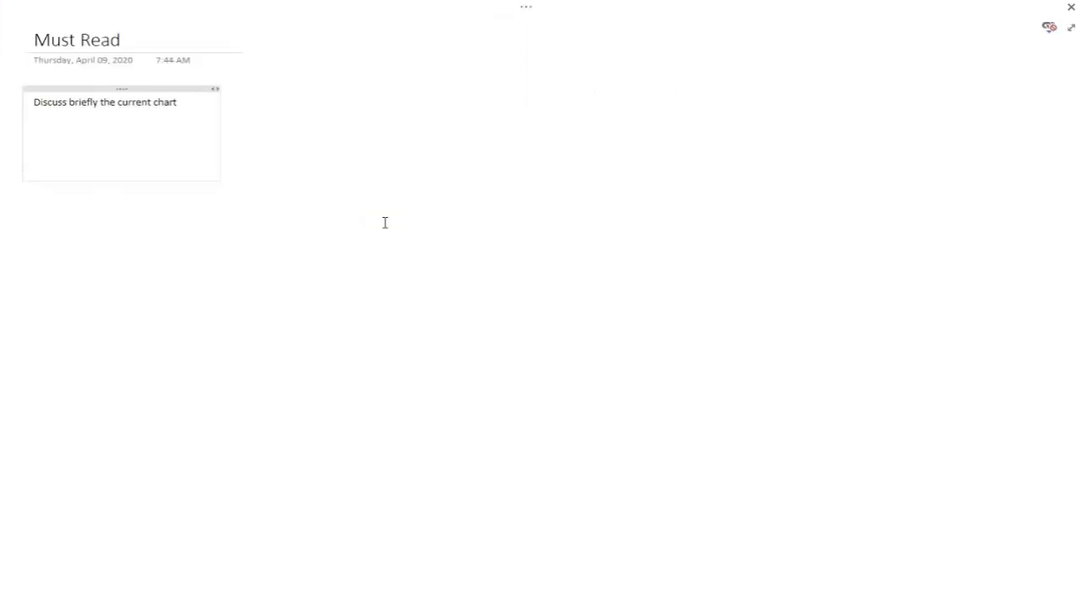
pyautogui.click(202, 290)
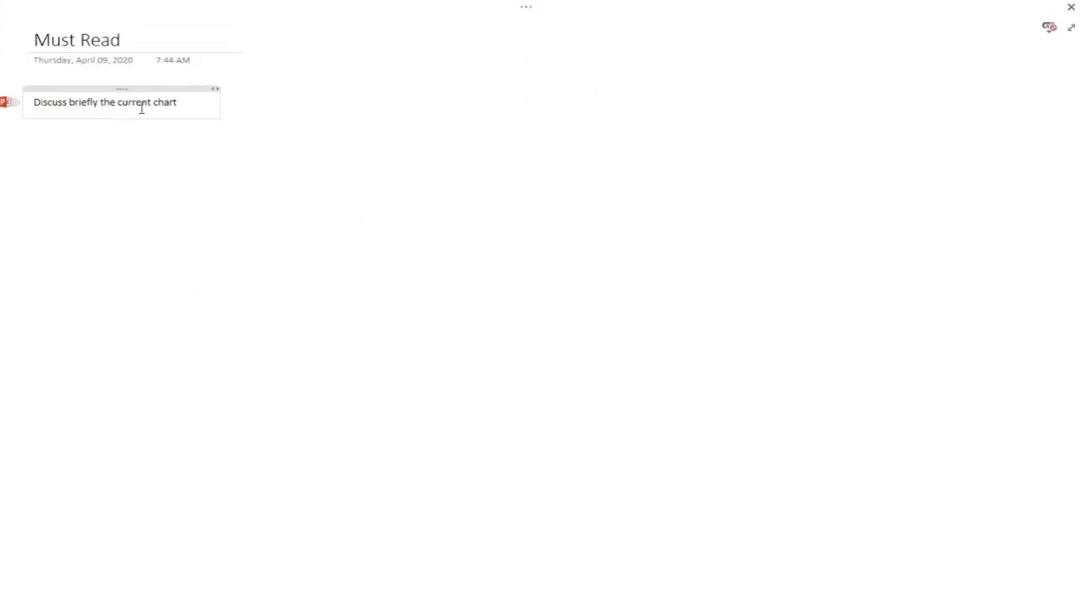
pyautogui.moveTo(5, 104)
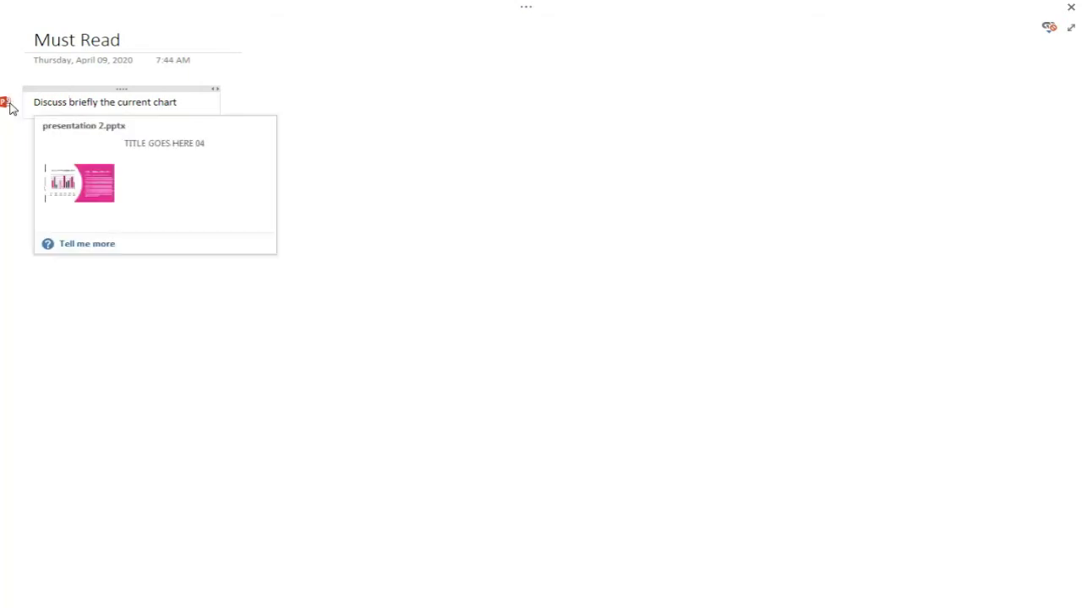
pyautogui.doubleClick(10, 105)
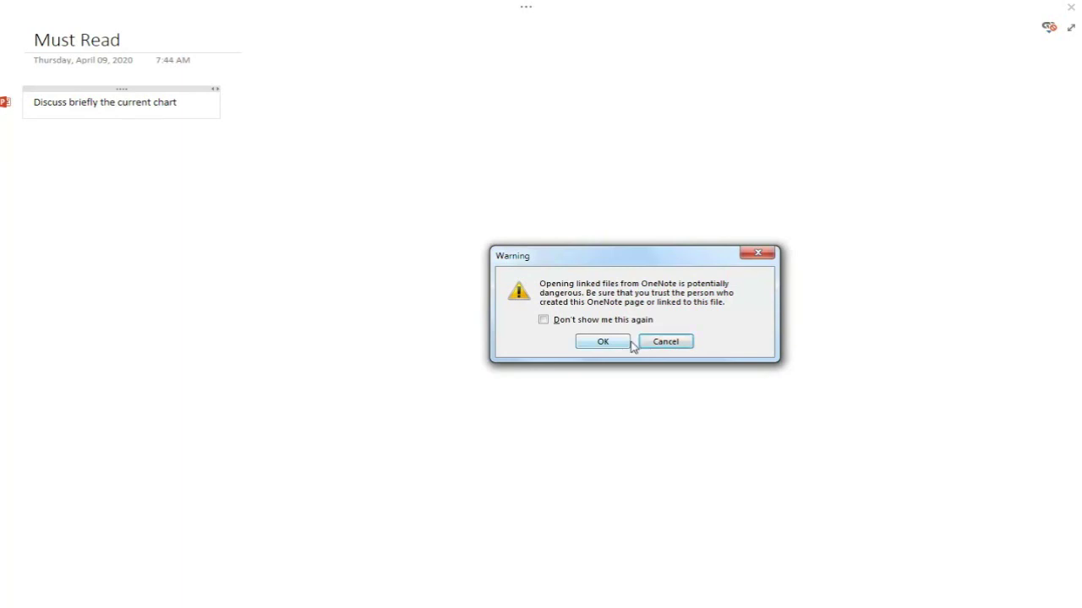
pyautogui.click(593, 345)
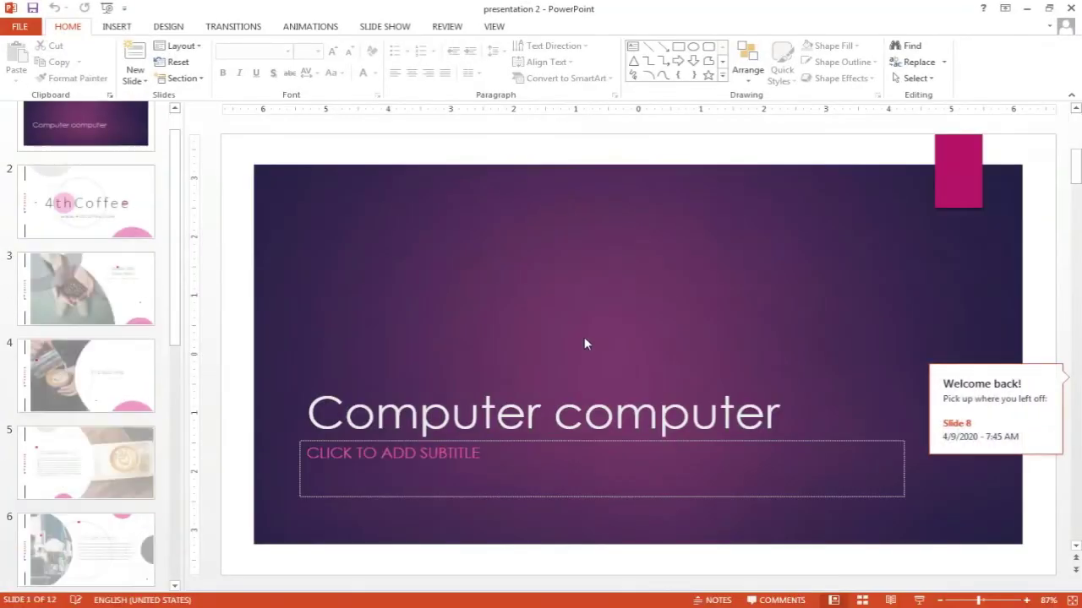
pyautogui.click(980, 405)
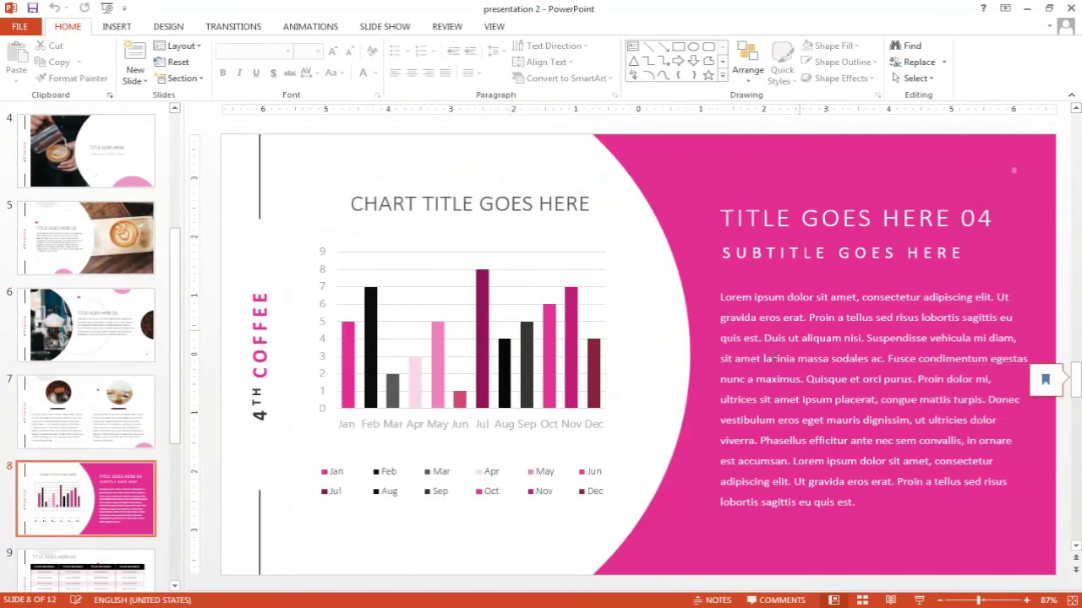
# Step: Select slide 8's body text box and switch to the REVIEW tab
pyautogui.click(837, 359)
pyautogui.click(446, 26)
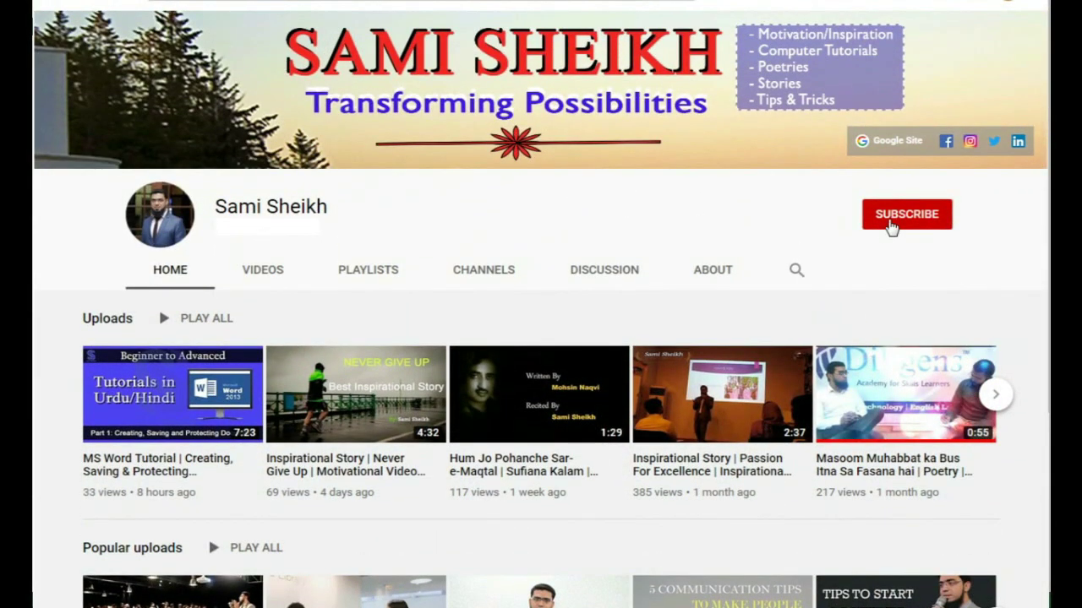
# Step: Subscribe to the tutorial author's channel and set its notifications to All
pyautogui.click(889, 223)
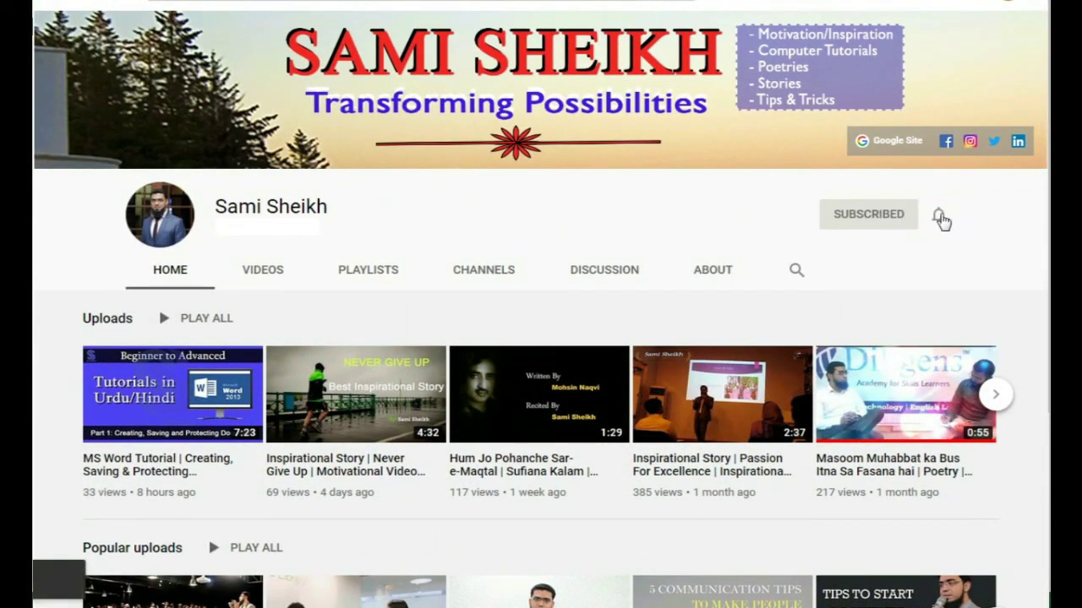
pyautogui.click(939, 216)
pyautogui.click(887, 257)
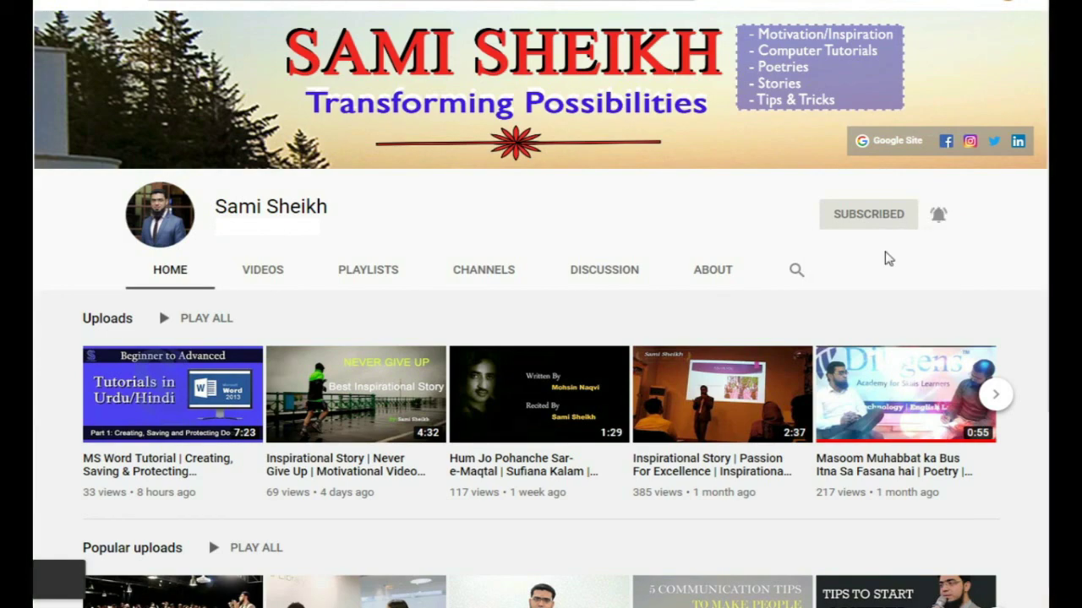